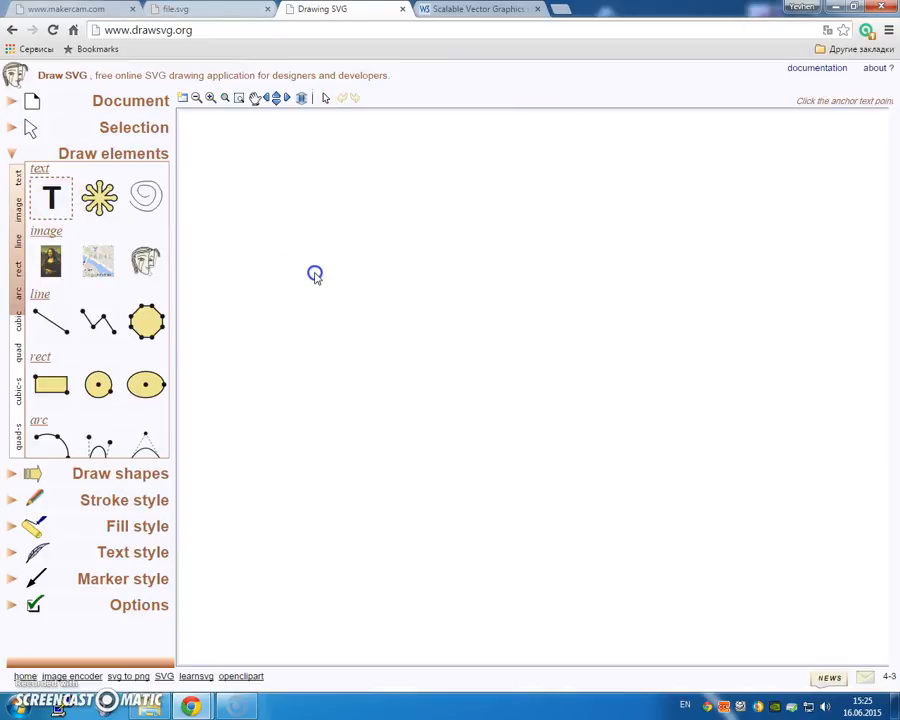
Step: Add the text "Hello World" in the upper part of the canvas and set its font size to 48 px
left_click(310, 212)
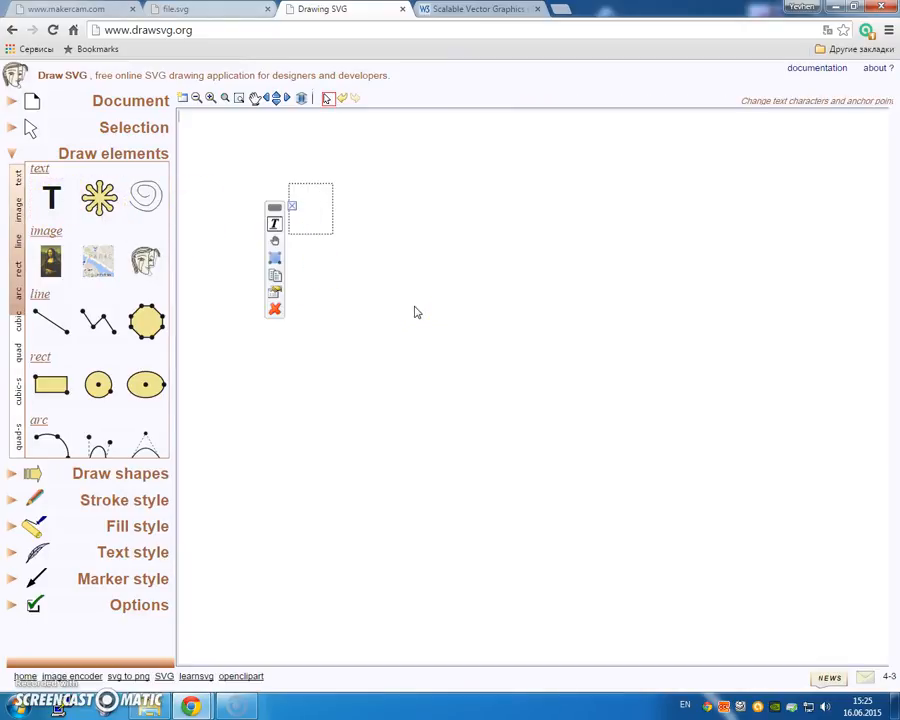
type("Hello World")
left_click(147, 531)
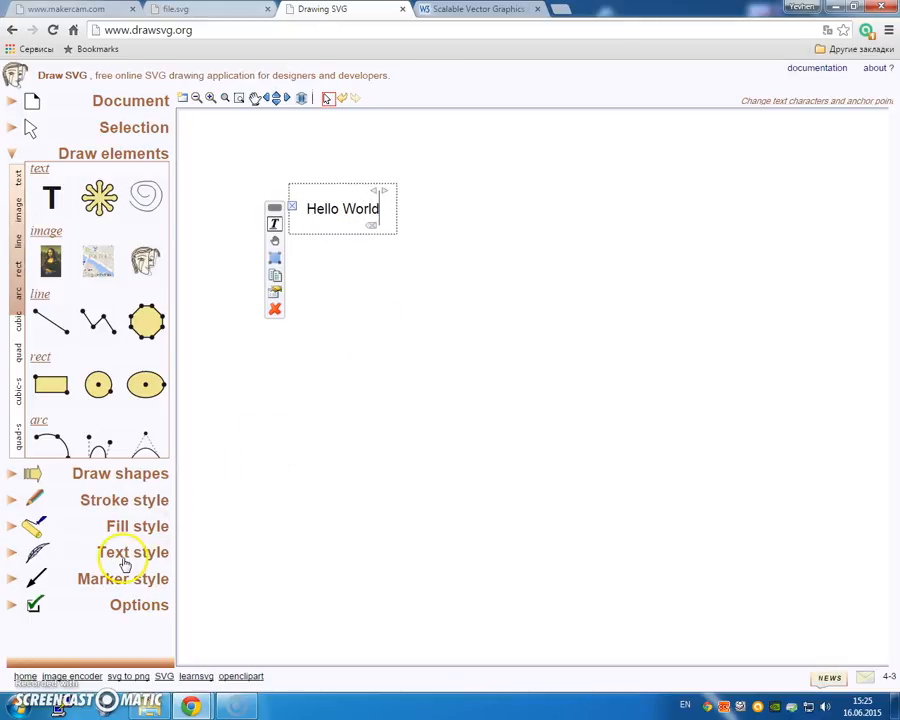
left_click(124, 565)
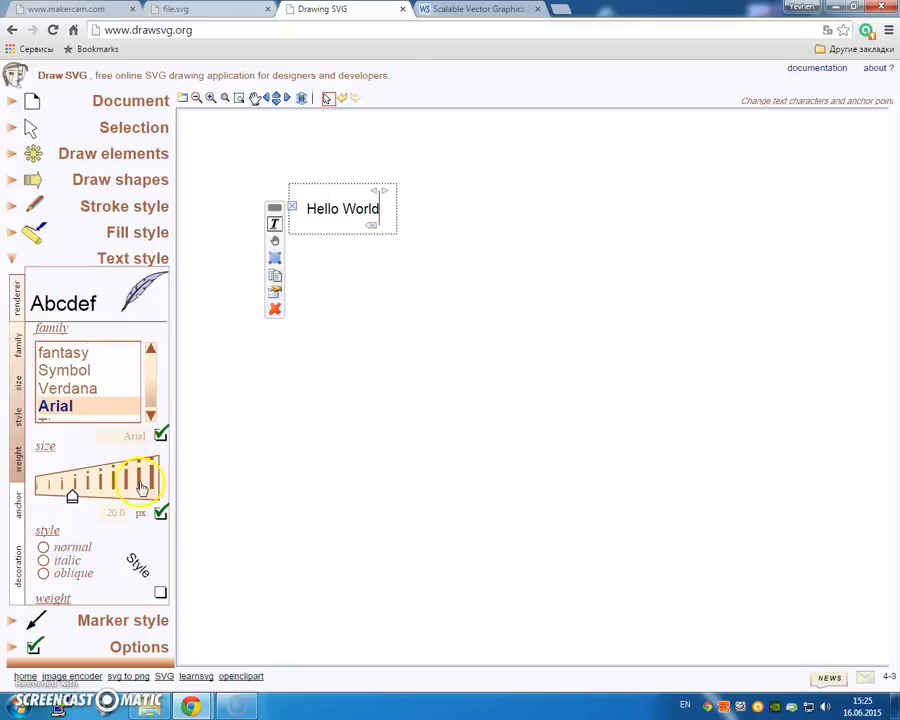
left_click_drag(72, 497, 160, 498)
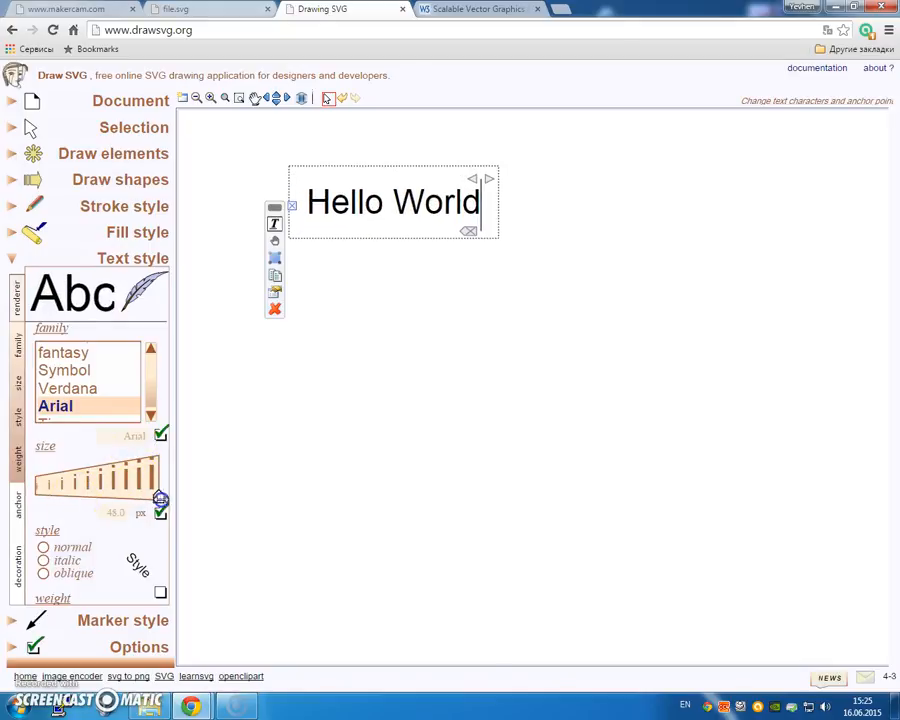
left_click(445, 343)
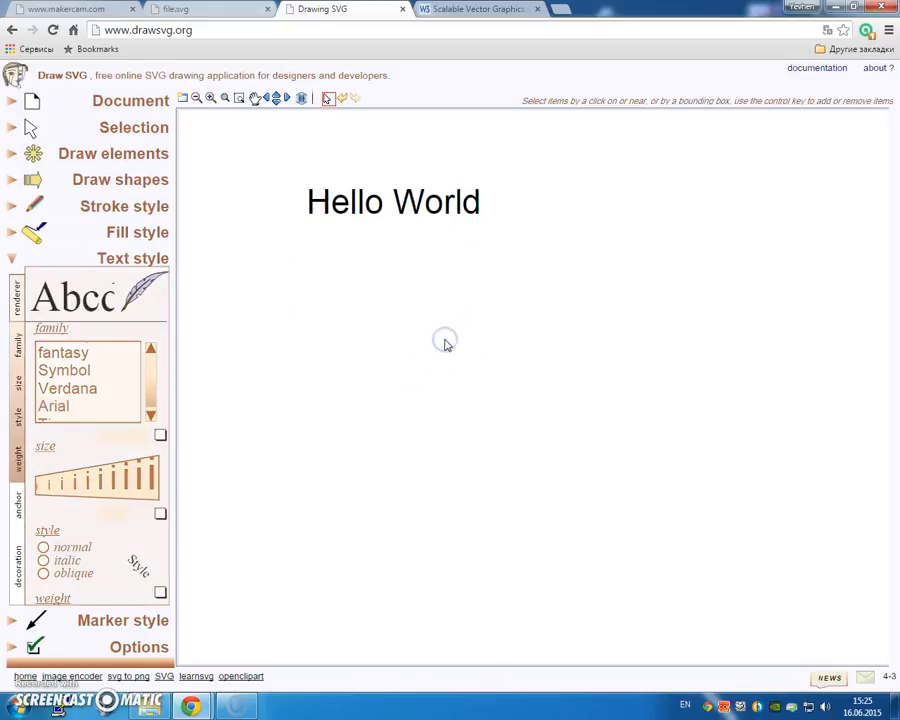
Step: Save the Hello World drawing as an SVG document and download it
left_click(128, 103)
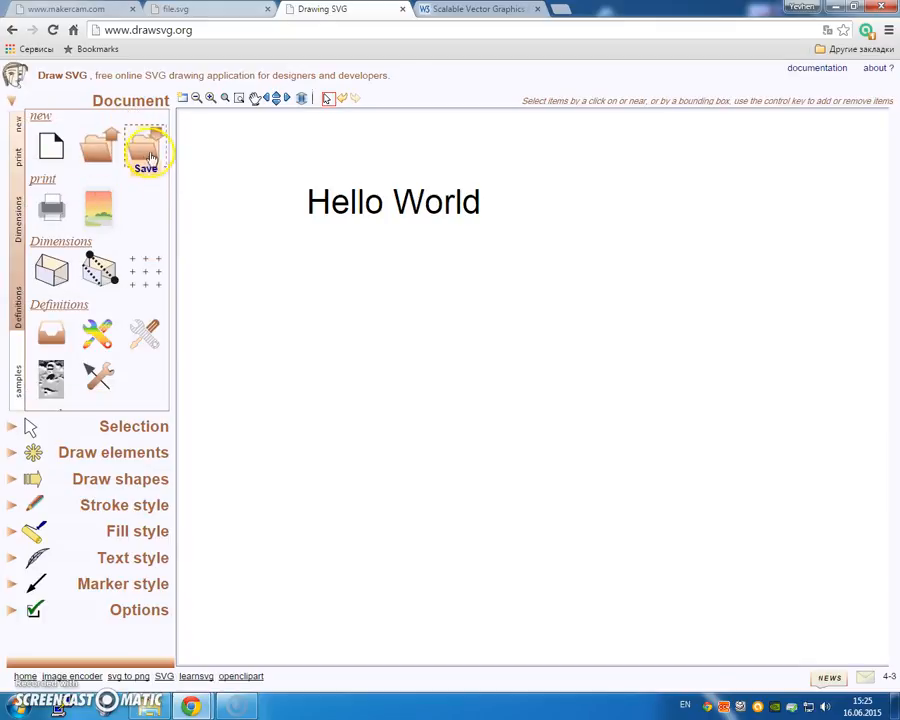
left_click(145, 146)
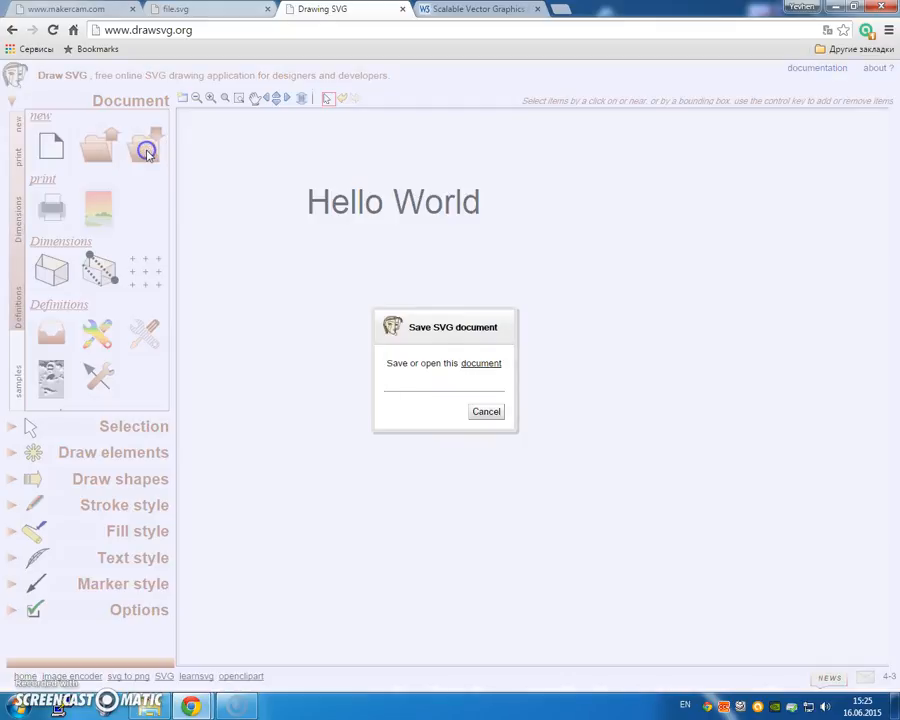
left_click(483, 365)
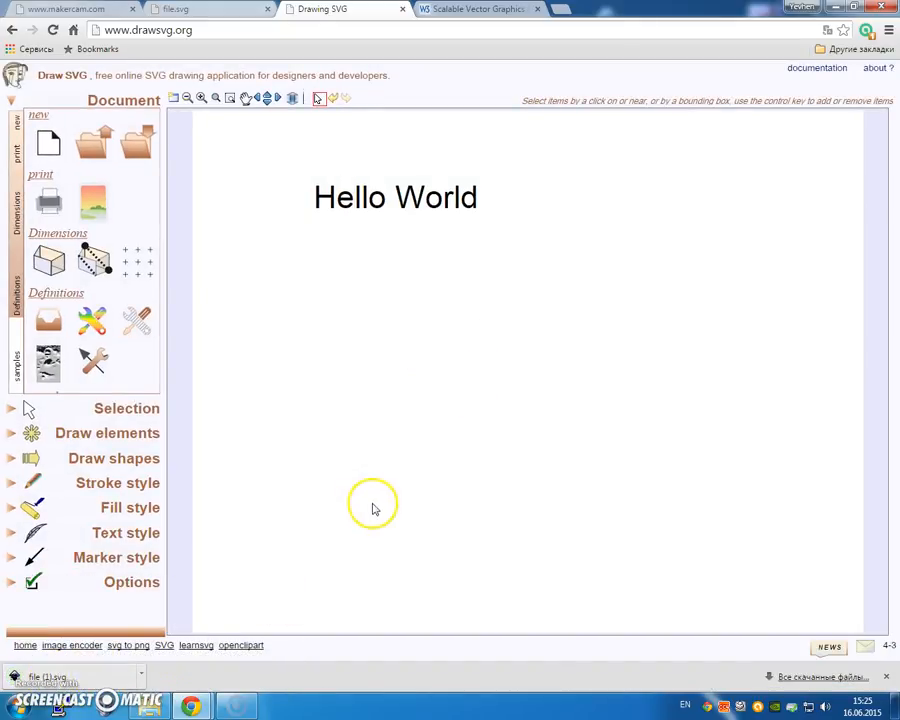
Step: Switch to MakerCAM and open the downloaded file (1).svg to inspect how it imports
left_click(72, 12)
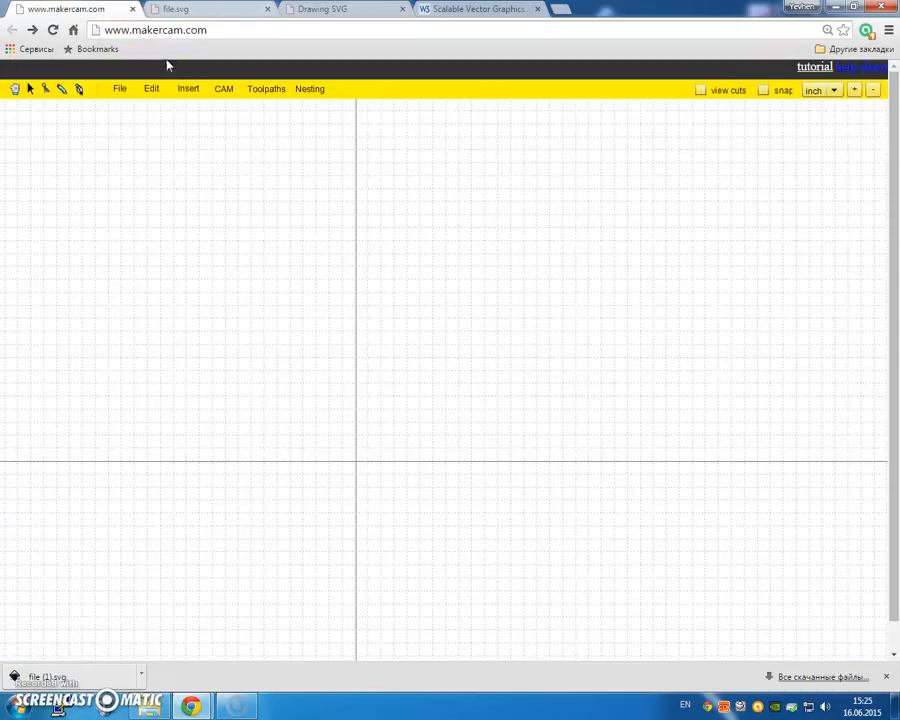
left_click(120, 90)
left_click(130, 104)
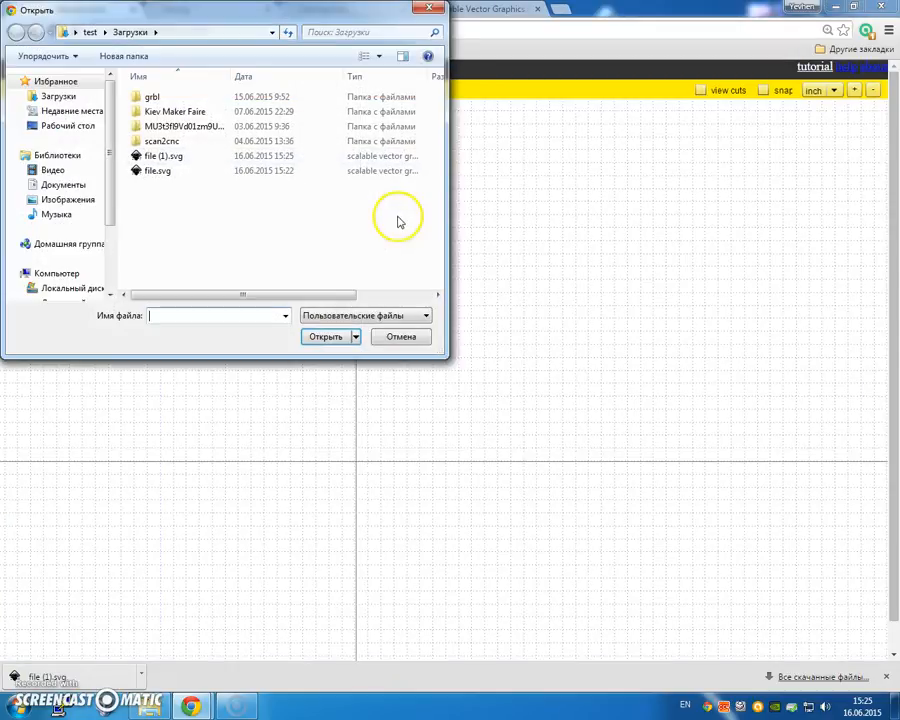
left_click(163, 158)
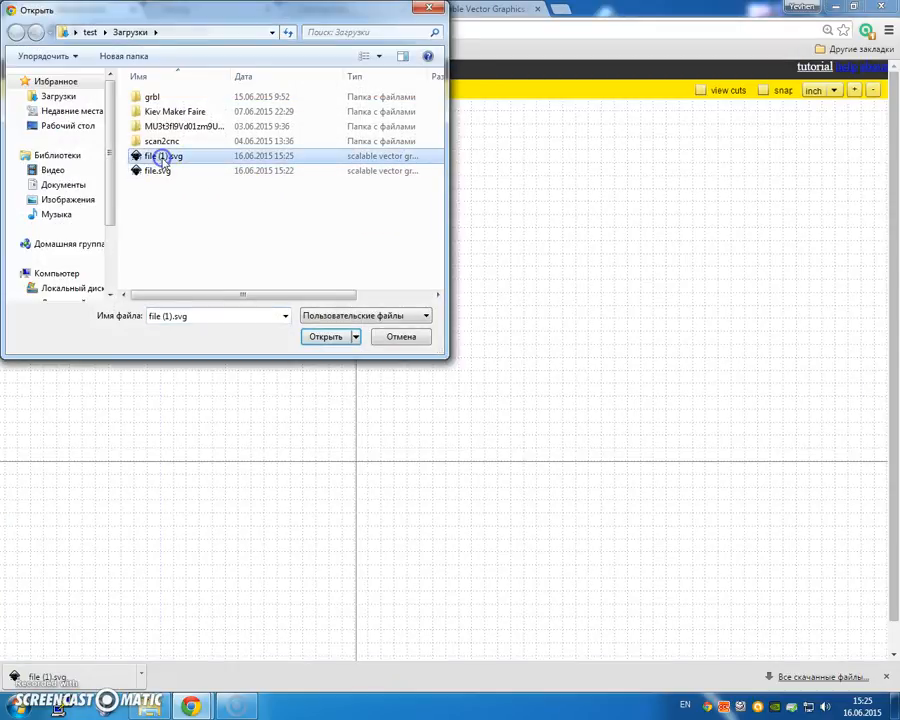
left_click(333, 338)
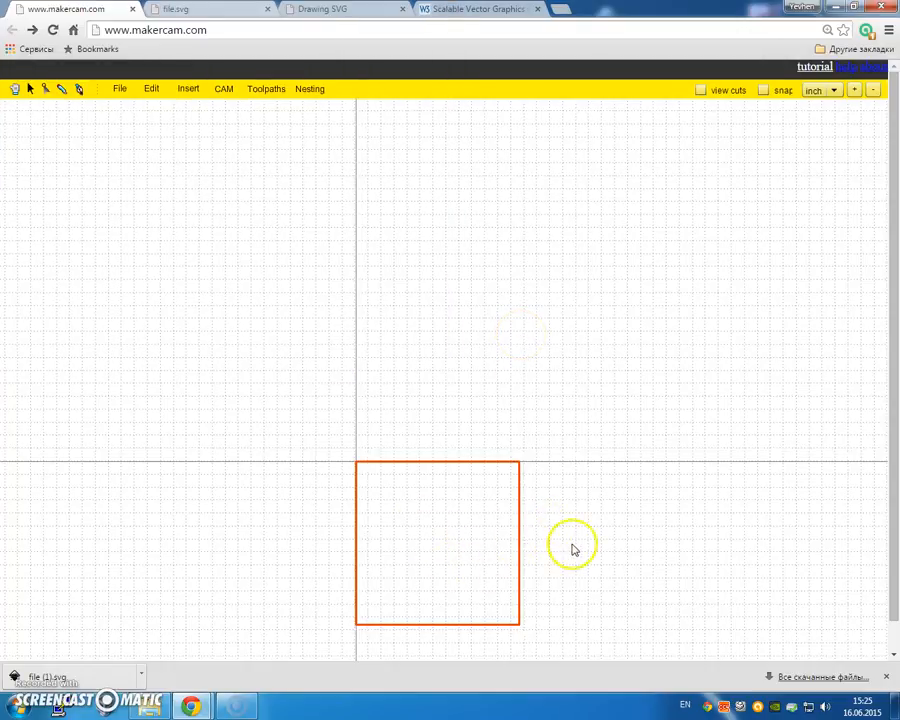
scroll(582, 550, "down", 2)
scroll(582, 550, "up", 2)
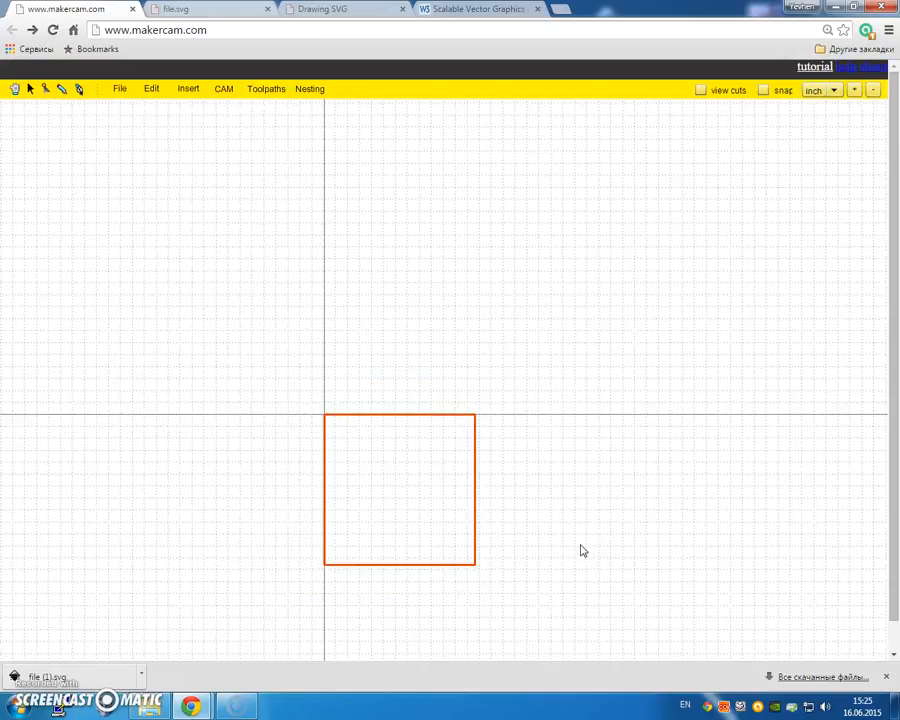
left_click_drag(892, 438, 876, 471)
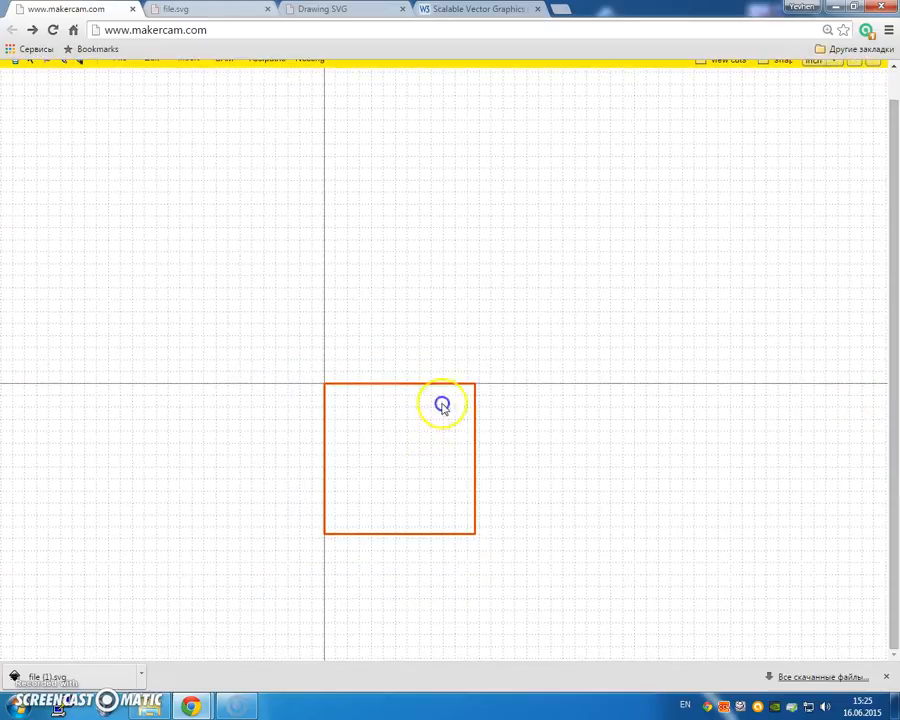
Step: View file (1).svg directly in a browser tab and compare it with the Draw SVG original and the MakerCAM import
left_click(330, 9)
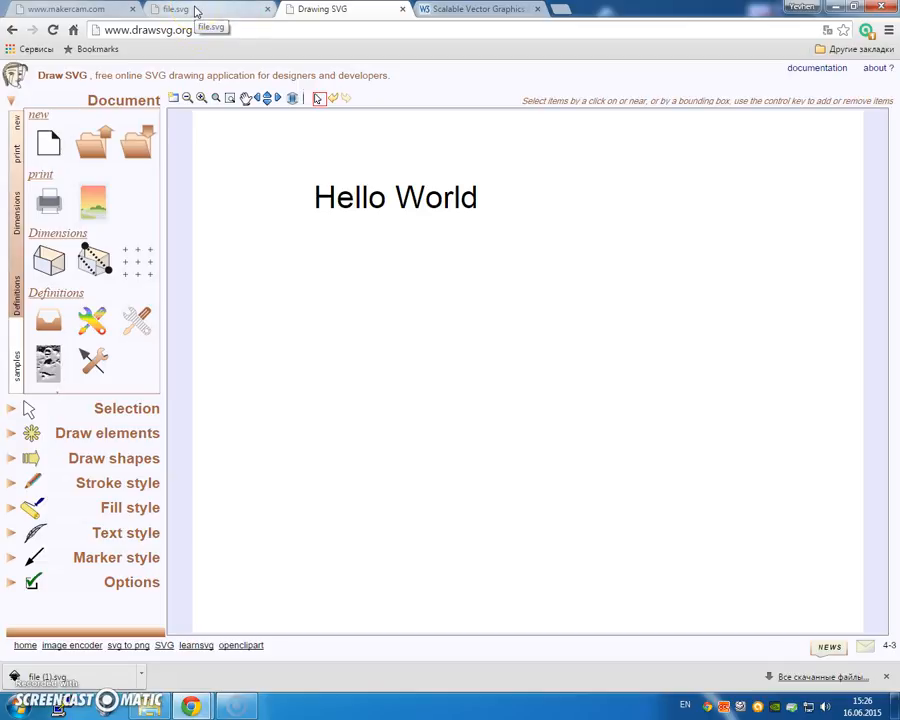
left_click(197, 10)
left_click(84, 670)
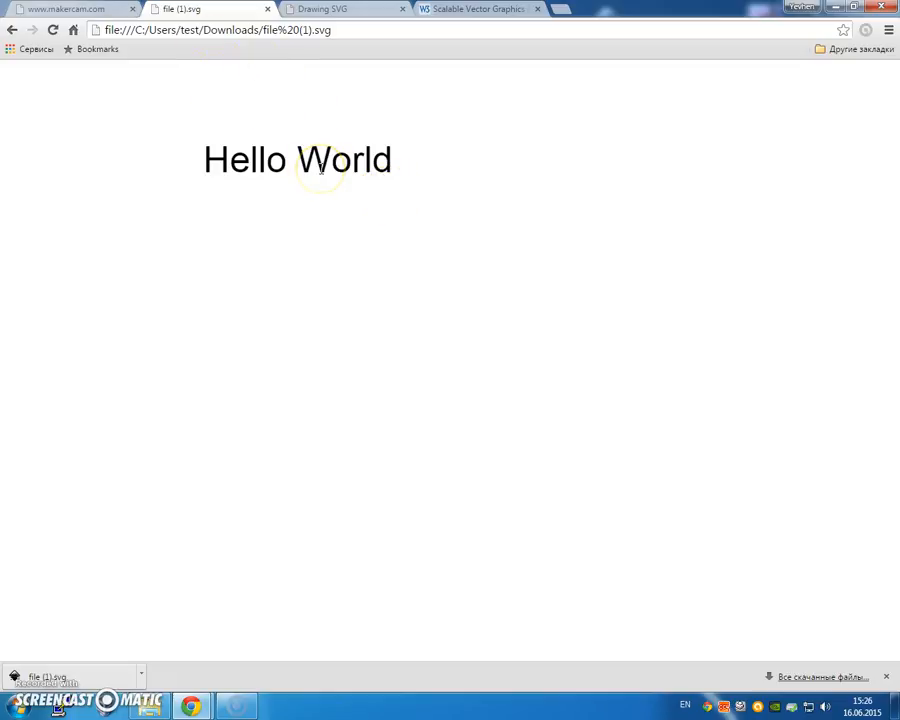
left_click(70, 8)
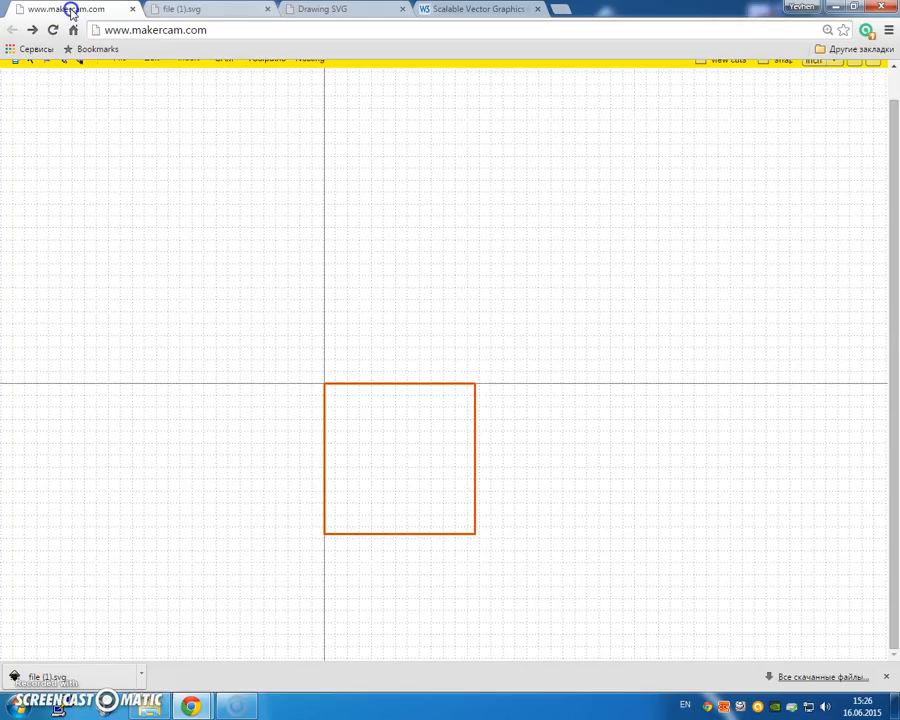
Step: Switch to Draw SVG and create a new blank 1010 by 787 px document, discarding the current drawing
left_click(313, 10)
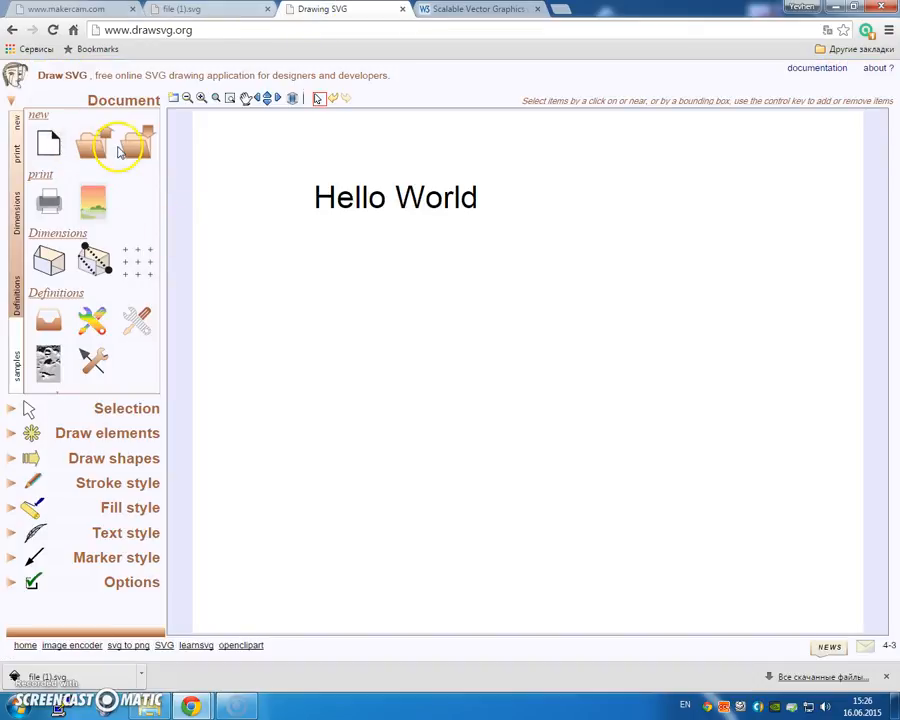
left_click(50, 150)
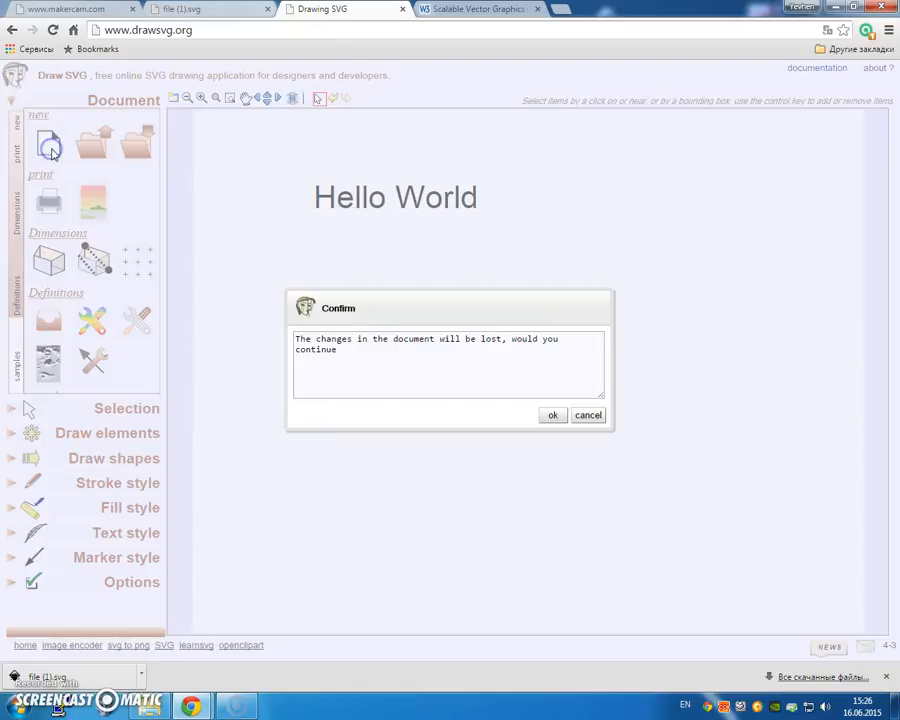
left_click(552, 415)
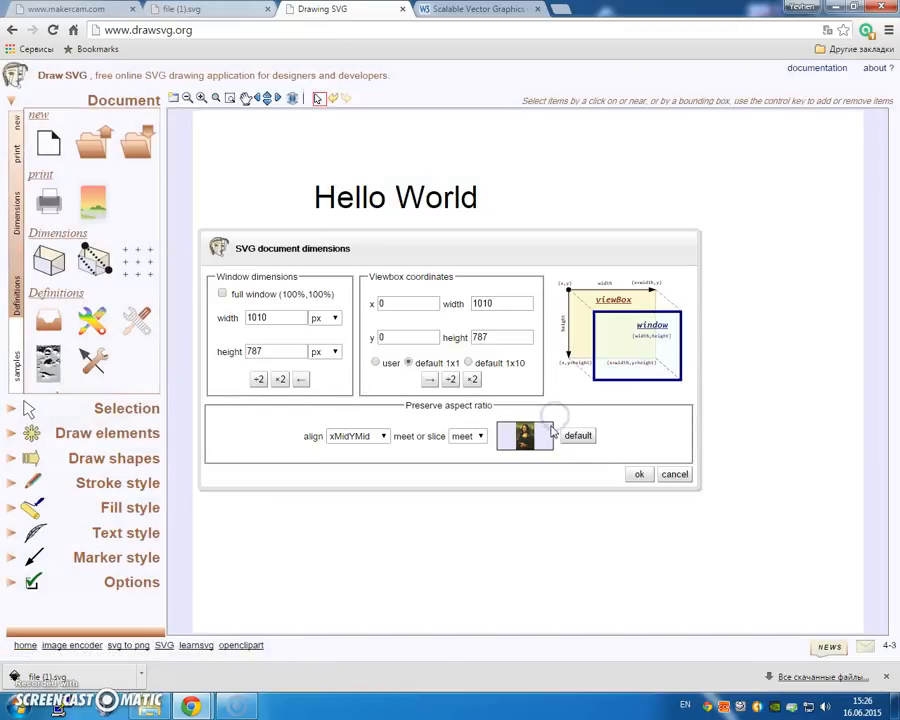
left_click(630, 474)
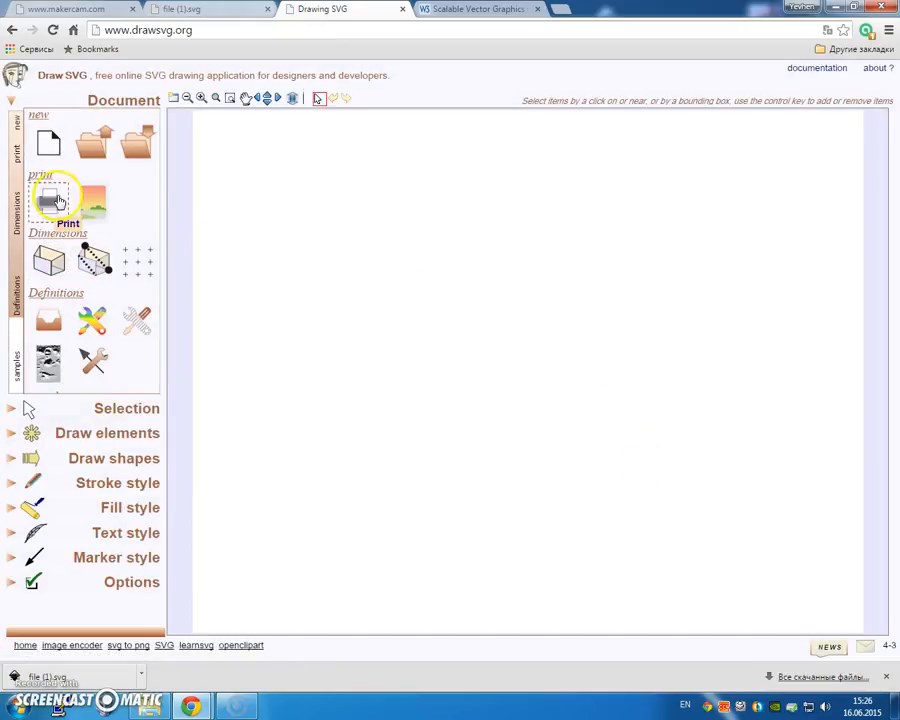
Step: Draw a wide rectangle in the upper-left part of the canvas
left_click(44, 437)
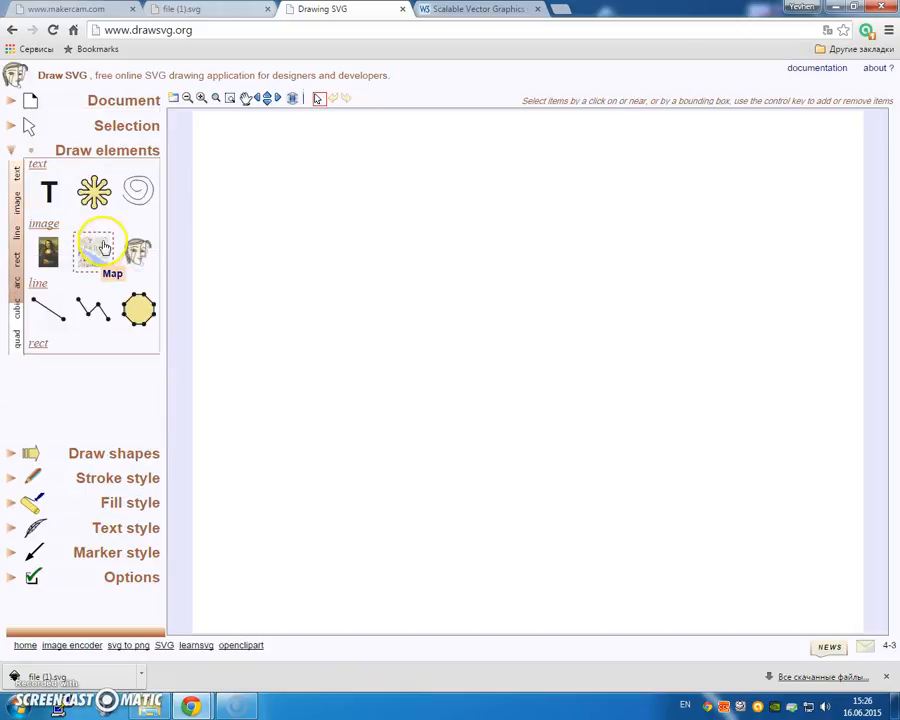
left_click(48, 369)
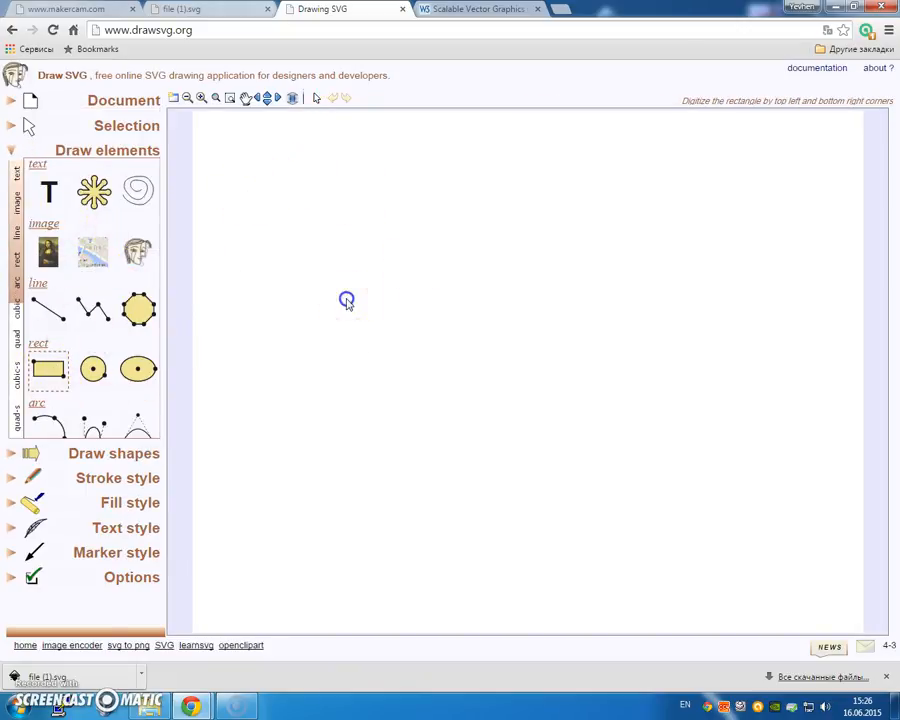
left_click_drag(258, 222, 503, 372)
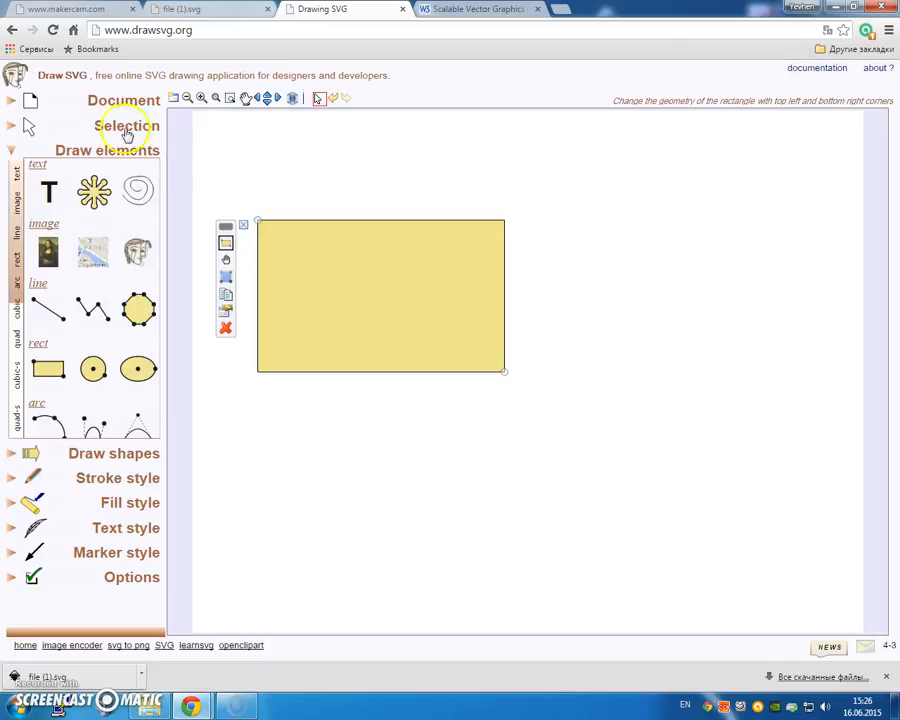
Step: Save the rectangle drawing as an SVG document and view the downloaded file (2).svg in a browser tab
left_click(110, 100)
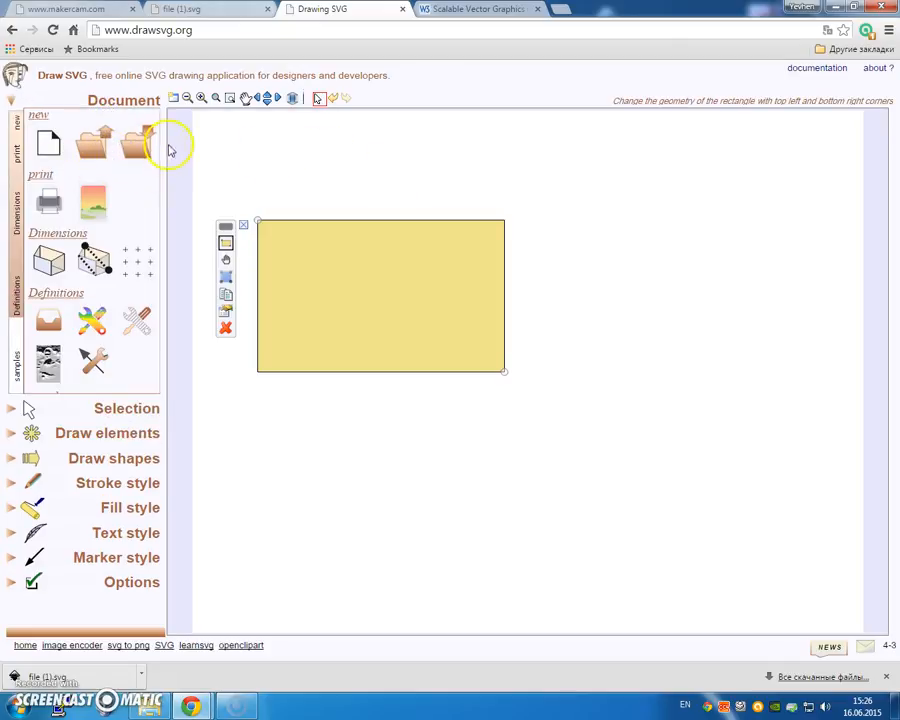
left_click(137, 145)
left_click(482, 350)
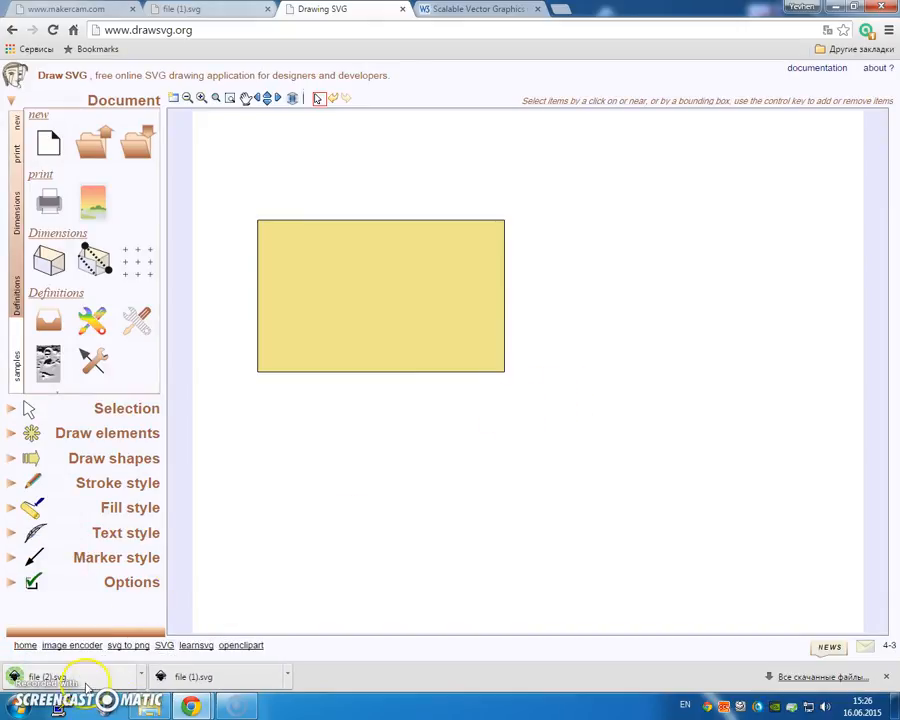
left_click(498, 22)
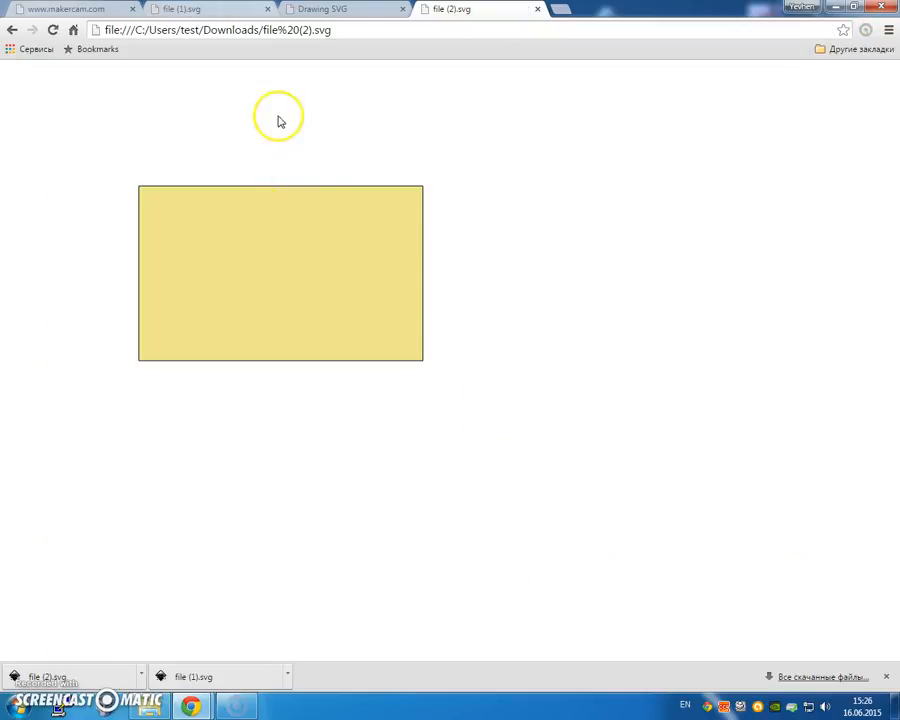
Step: Switch to MakerCAM, reload the page to clear the workspace, and open file (2).svg to inspect the whole import
left_click(75, 15)
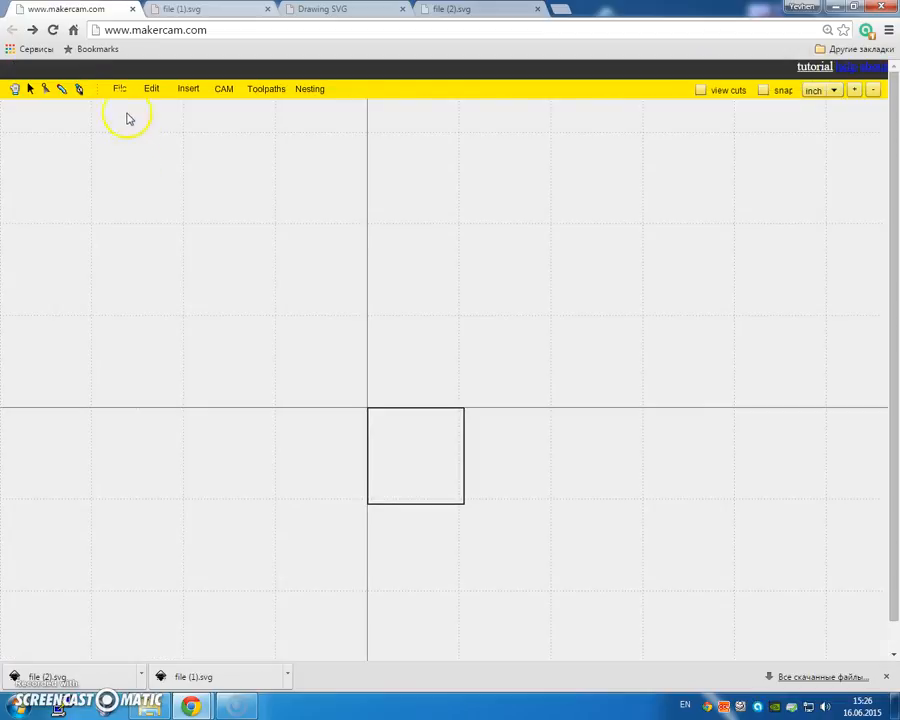
left_click(119, 88)
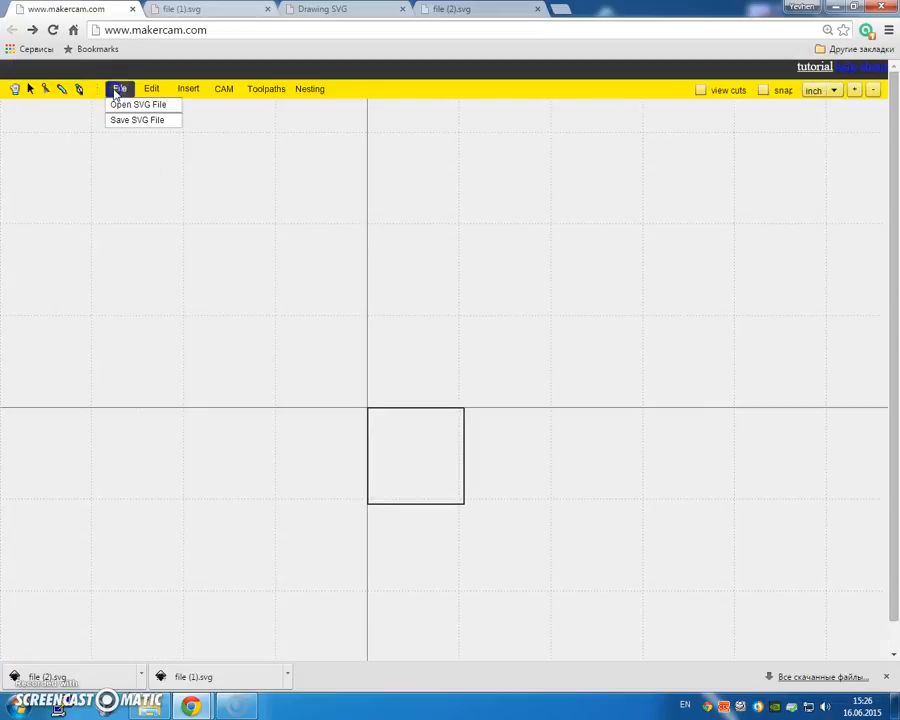
left_click(55, 30)
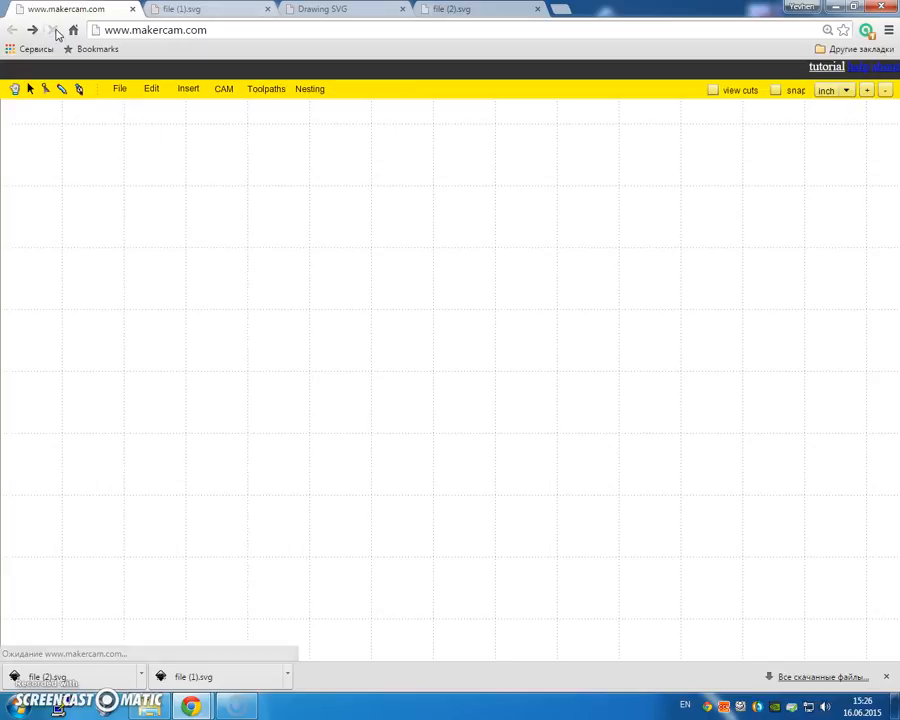
left_click(119, 88)
left_click(133, 107)
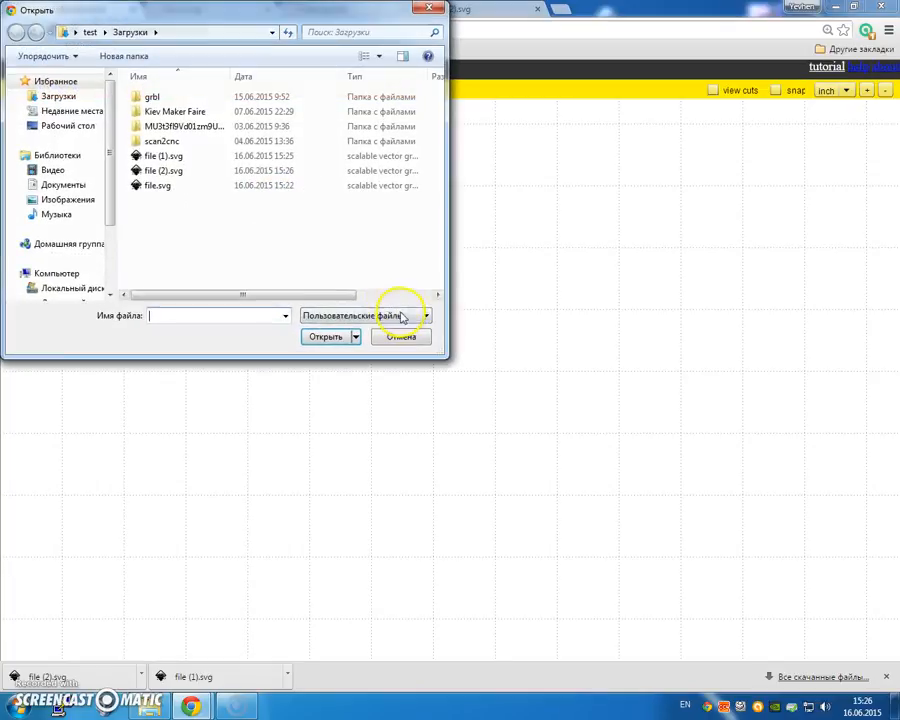
left_click(181, 172)
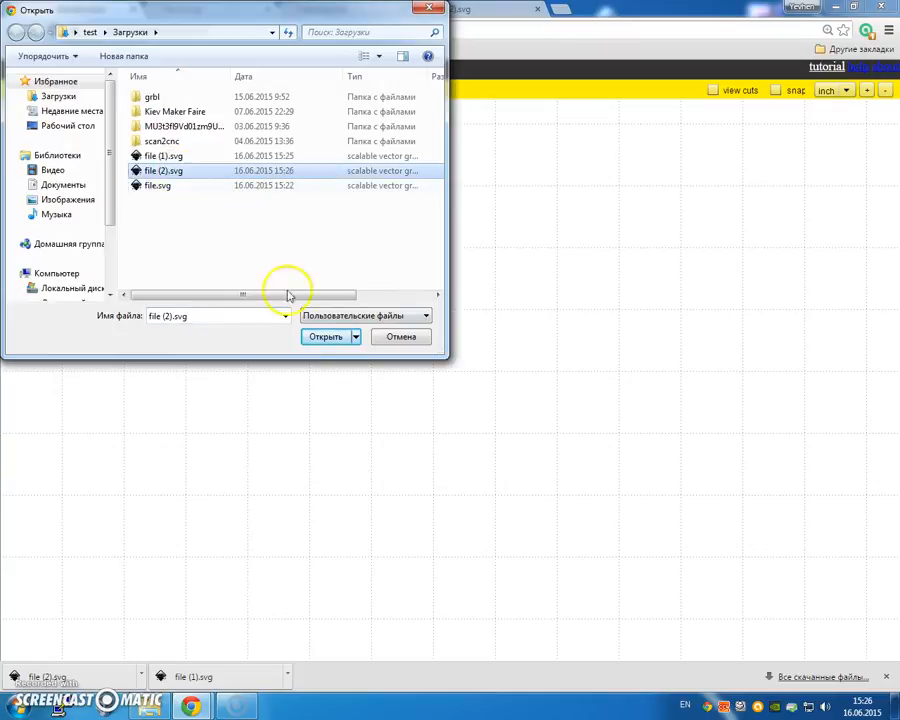
left_click(327, 337)
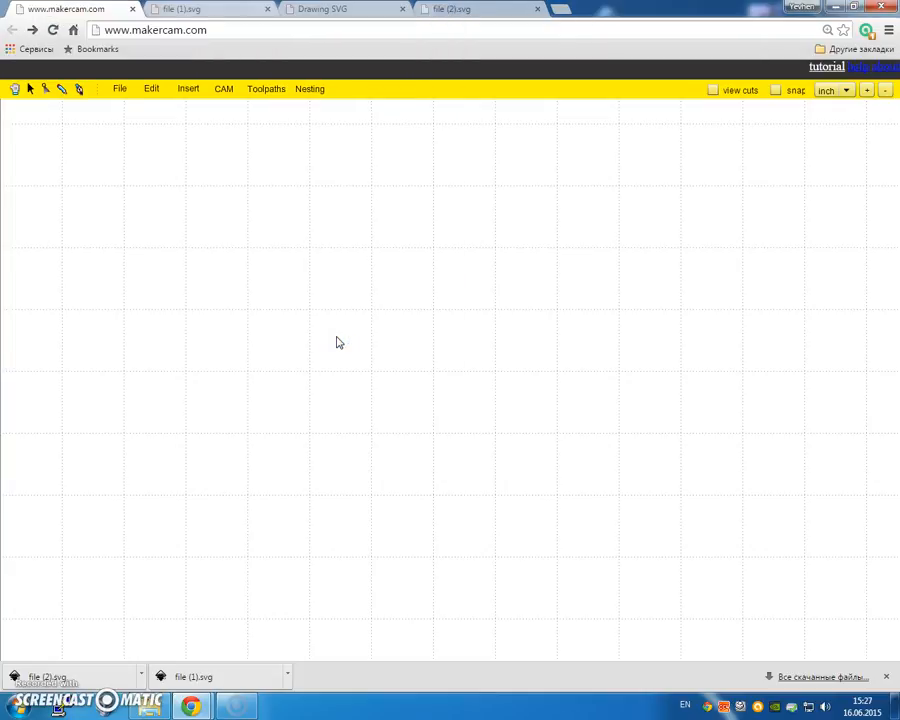
left_click(885, 90)
left_click(885, 90)
left_click(885, 90)
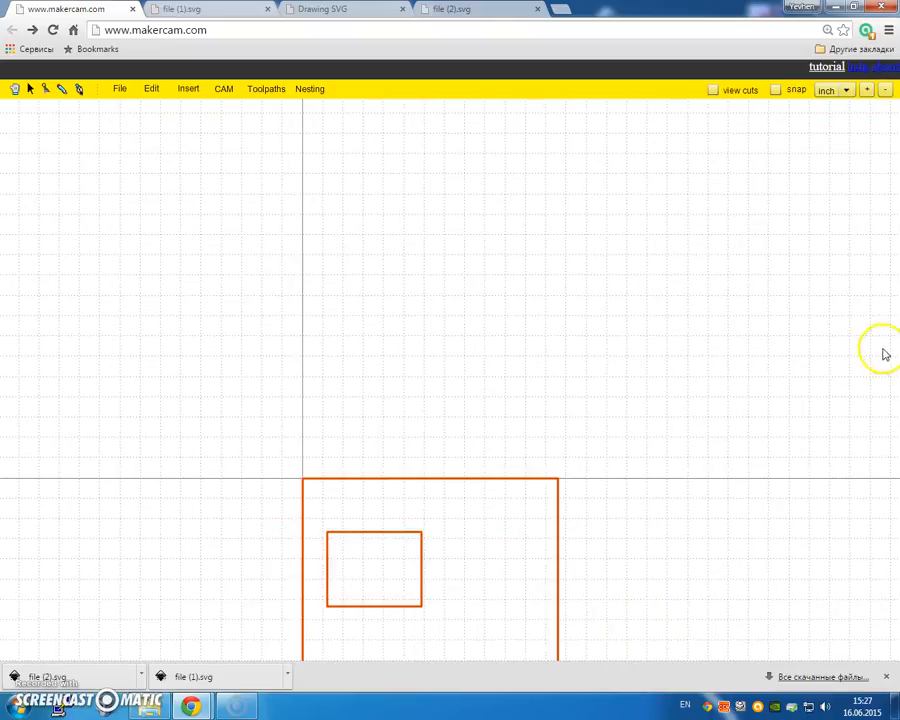
scroll(630, 462, "up", 1)
scroll(593, 494, "down", 2)
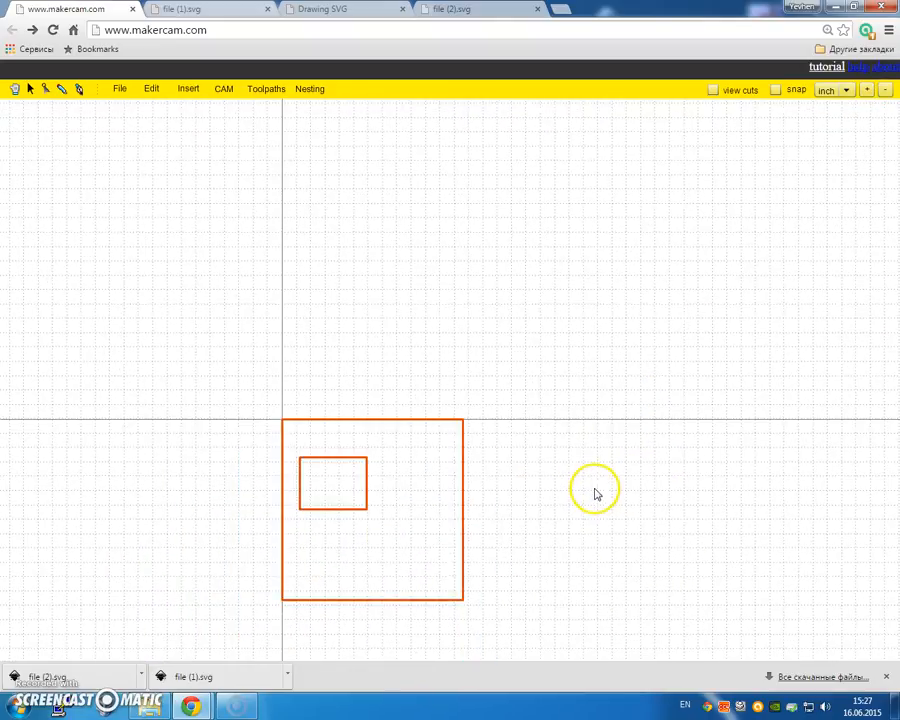
Step: Select only the inner rectangle of the imported drawing in MakerCAM
left_click(351, 481)
left_click(353, 458)
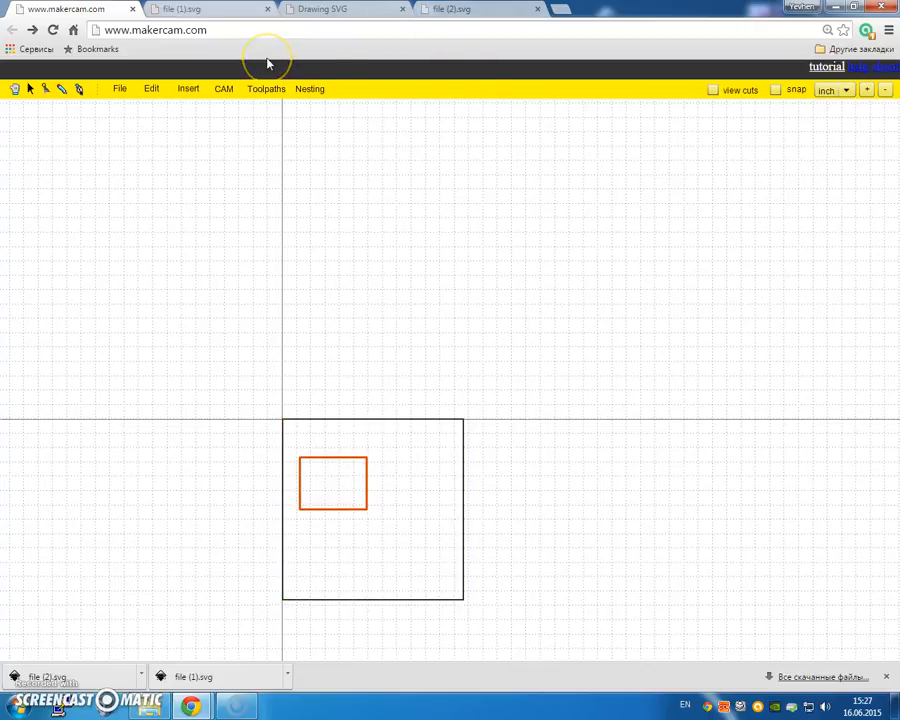
Step: Switch to Draw SVG and draw a circle overlapping the rectangle's top edge near its left corner
left_click(328, 10)
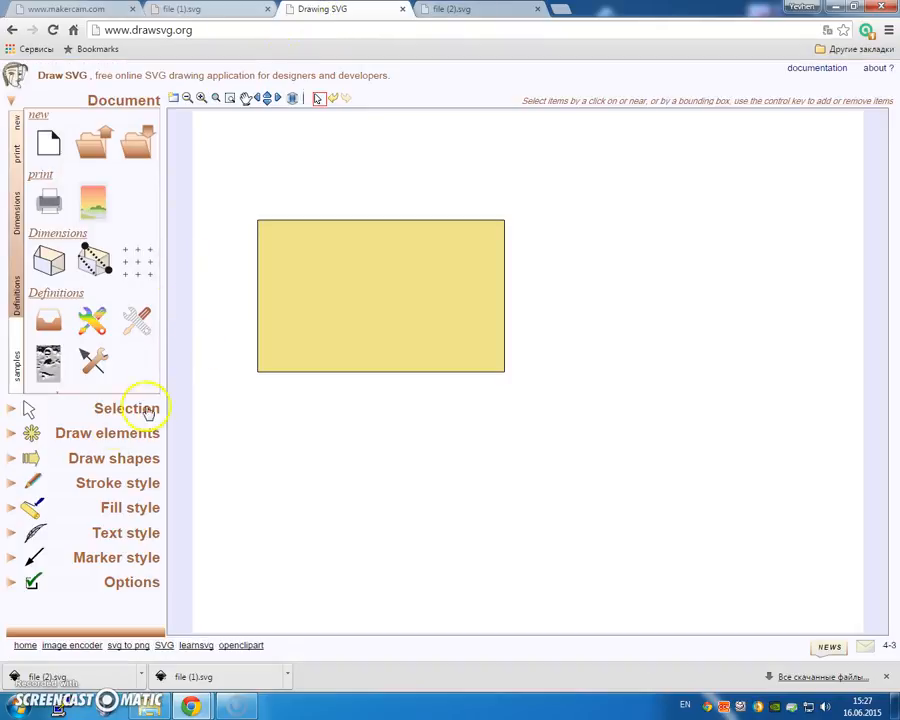
left_click(90, 437)
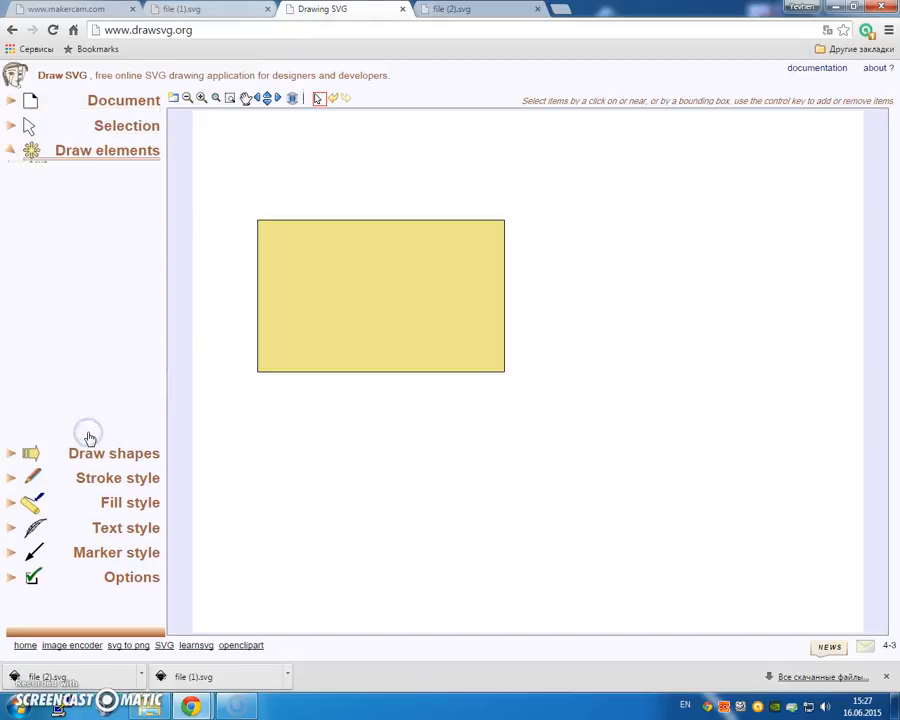
left_click(147, 372)
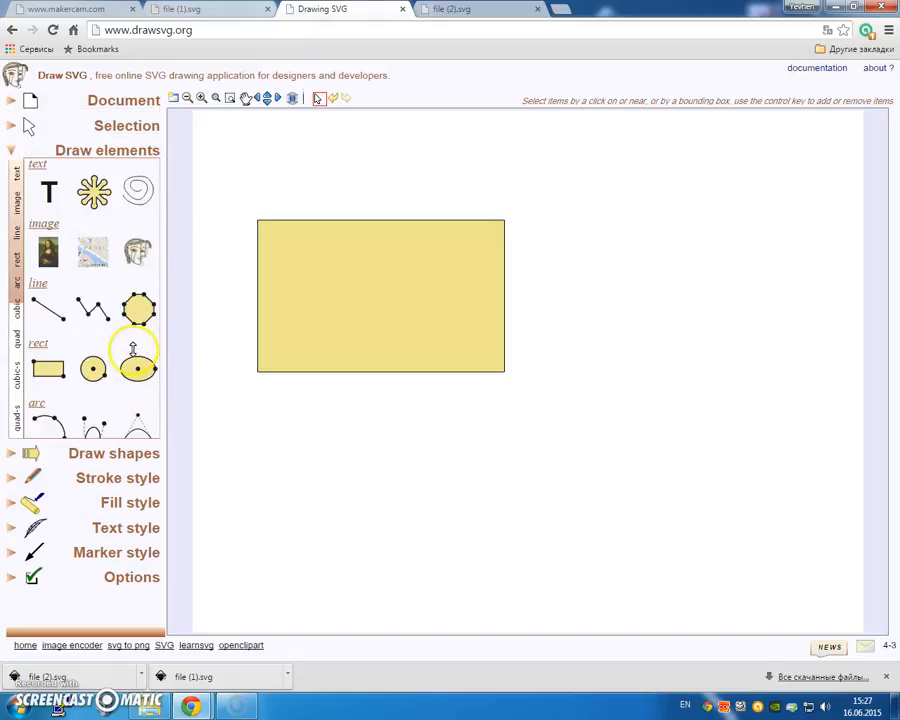
scroll(135, 355, "down", 1)
scroll(133, 348, "down", 1)
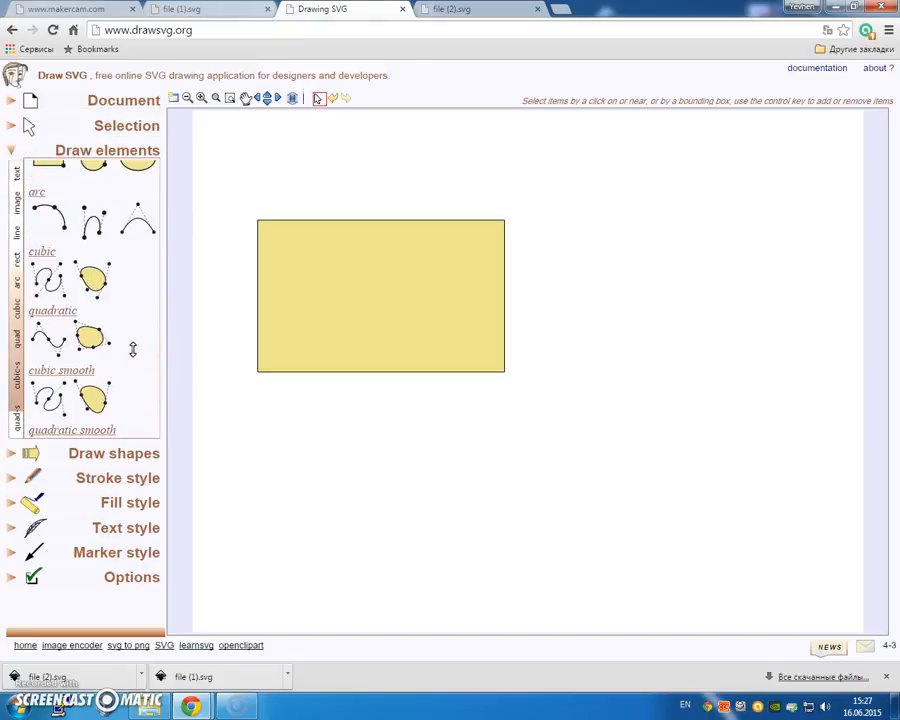
scroll(133, 348, "down", 1)
scroll(133, 348, "up", 2)
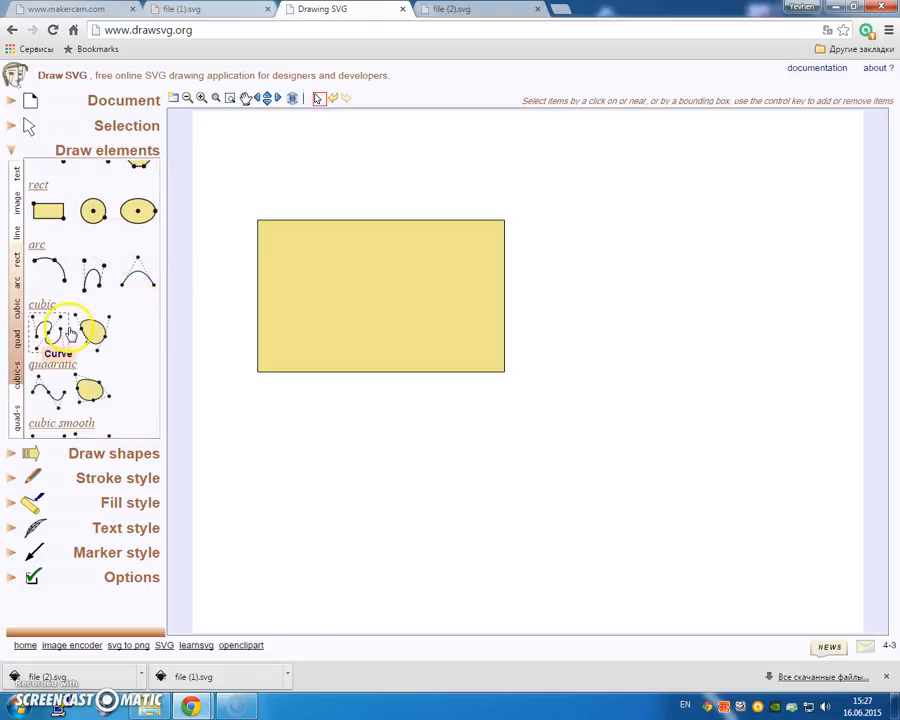
left_click(92, 213)
left_click(329, 248)
left_click(379, 283)
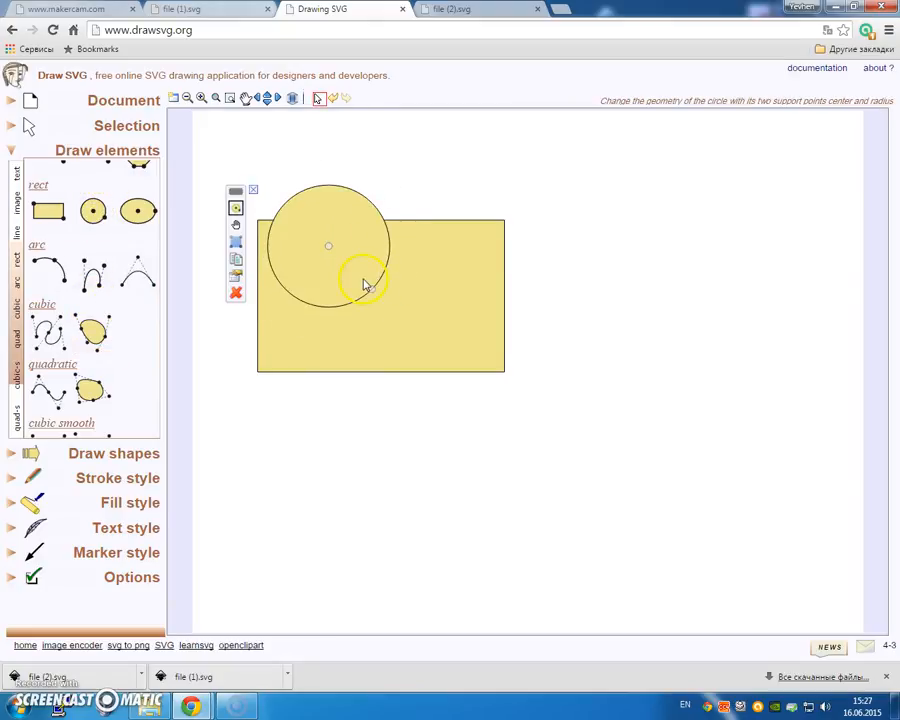
Step: Move the circle to the right so it overlaps the rectangle's top edge near the right corner, and deselect it
left_click(351, 247)
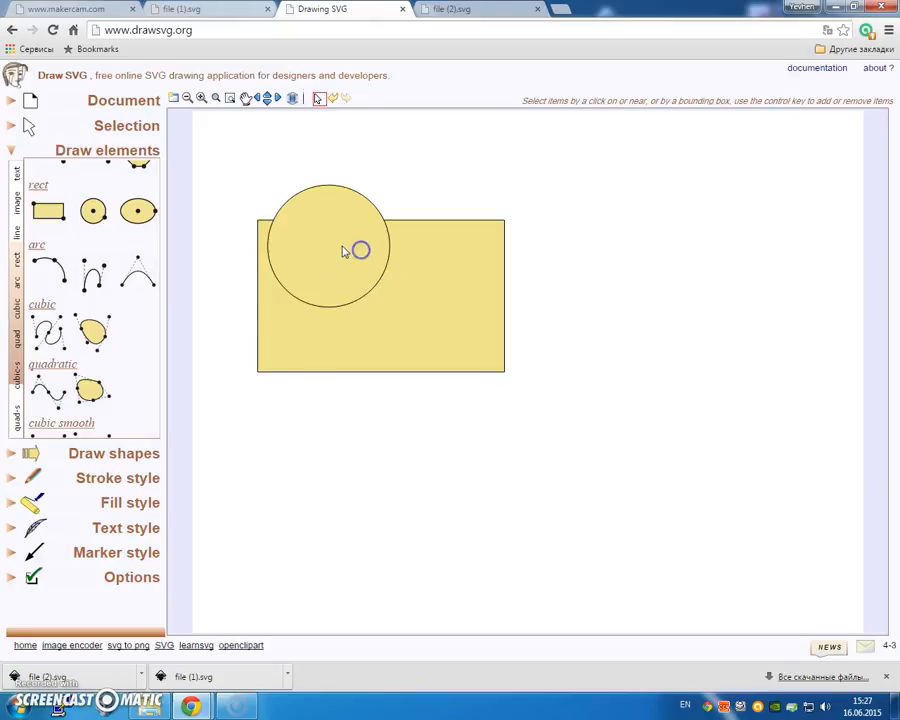
left_click(330, 241)
left_click_drag(331, 245, 423, 231)
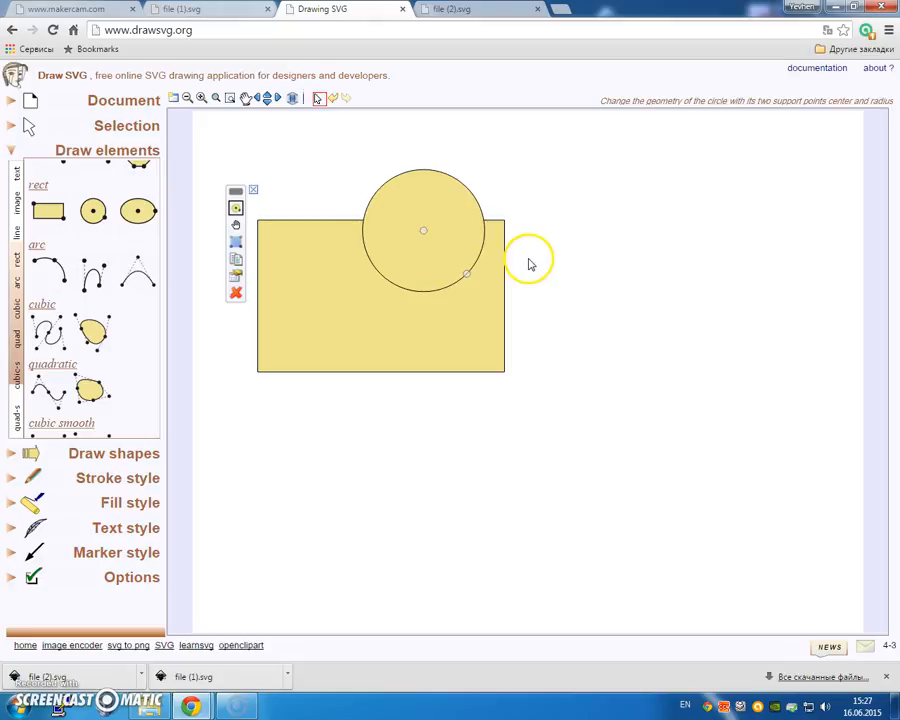
left_click(529, 261)
Step: Save the rectangle and circle drawing as an SVG document and view the downloaded file (3).svg in a browser tab
left_click(133, 104)
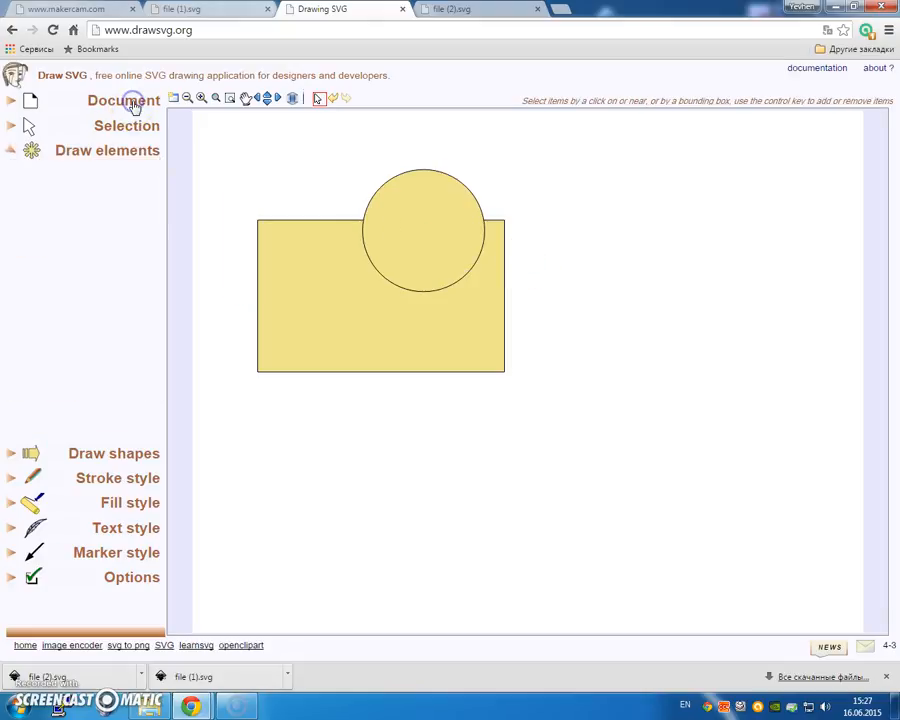
left_click(135, 148)
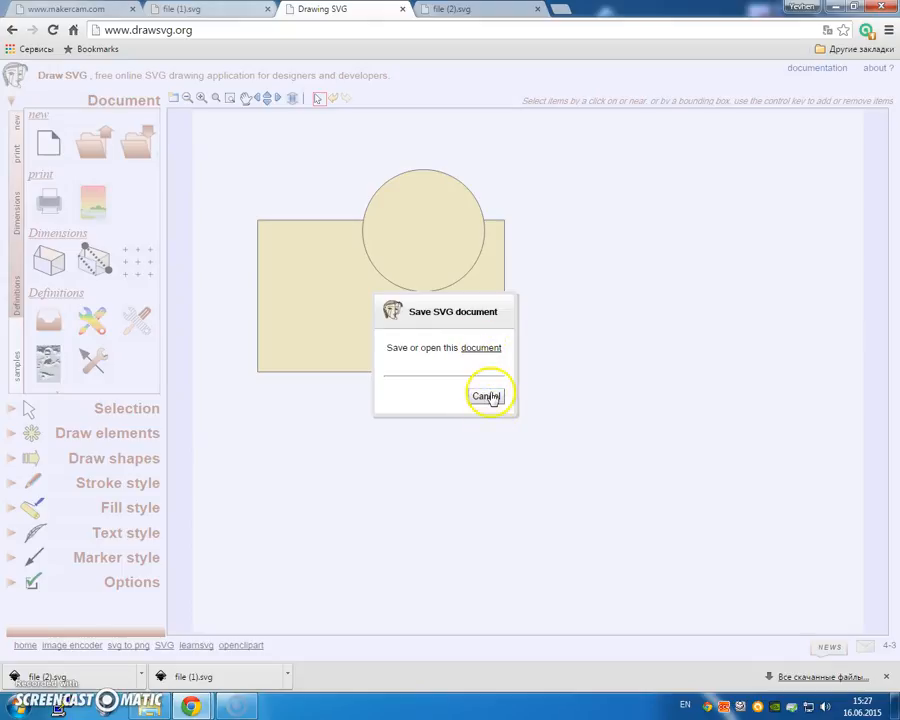
left_click(477, 350)
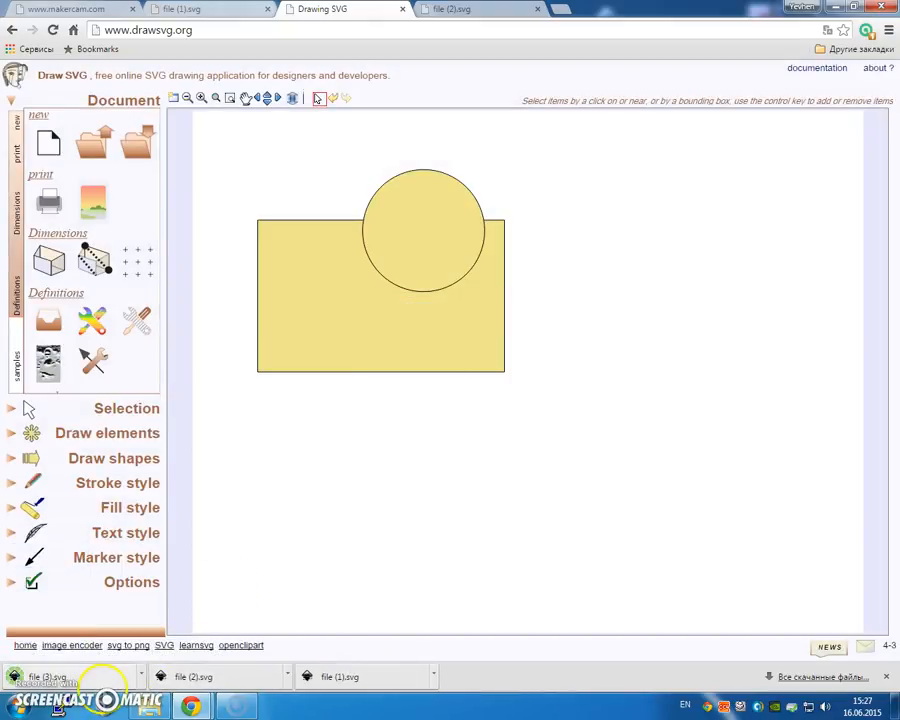
left_click(482, 10)
left_click_drag(92, 683, 435, 392)
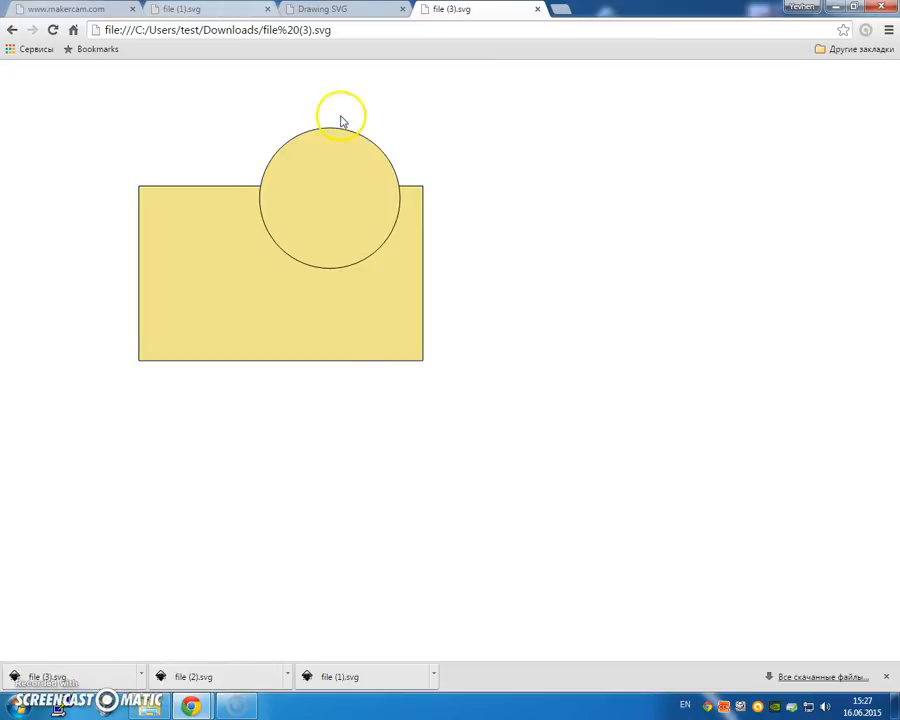
Step: Switch to MakerCAM, reload the page to clear the workspace, and open file (3).svg with the whole import in view
left_click(88, 10)
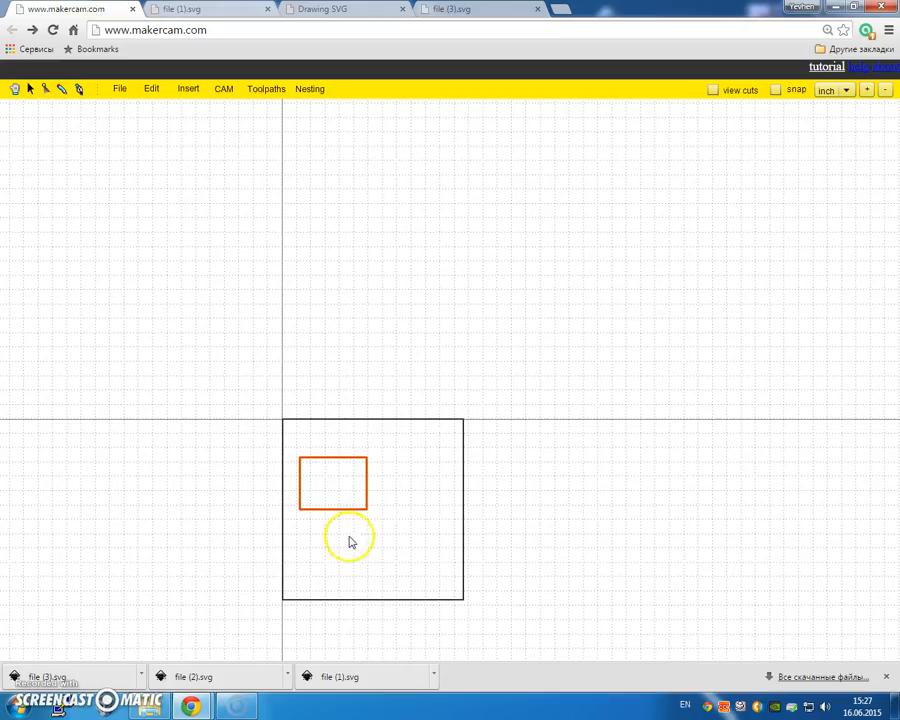
left_click(53, 30)
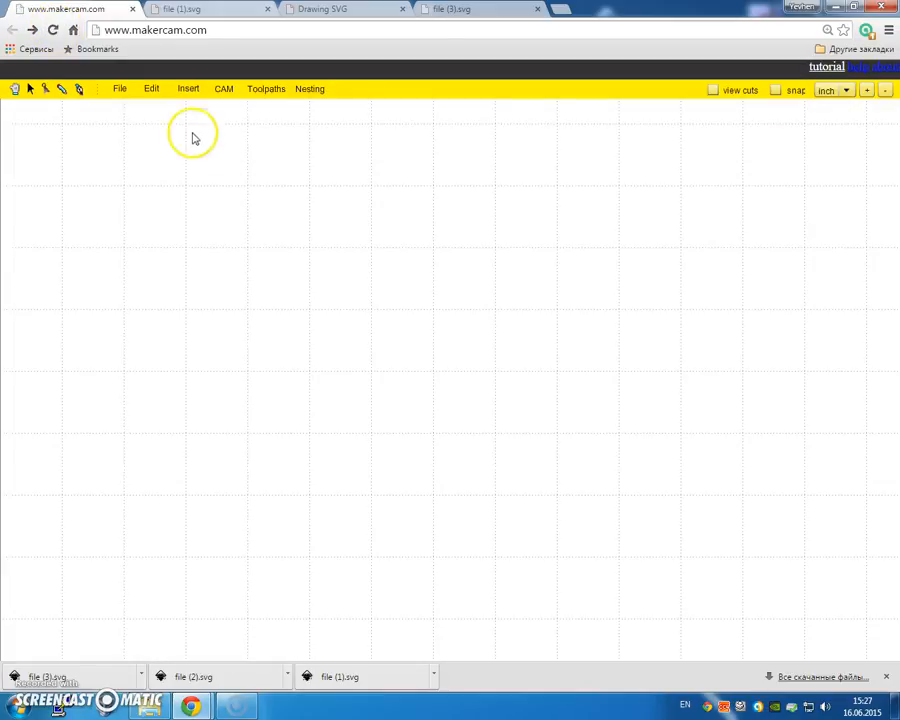
left_click(119, 88)
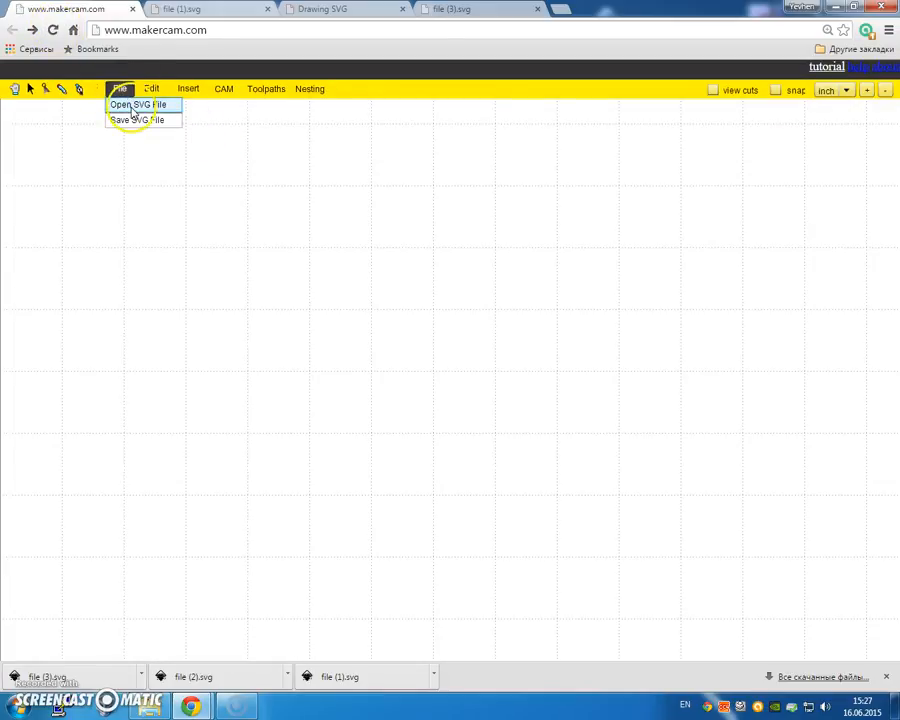
left_click(133, 105)
left_click(166, 186)
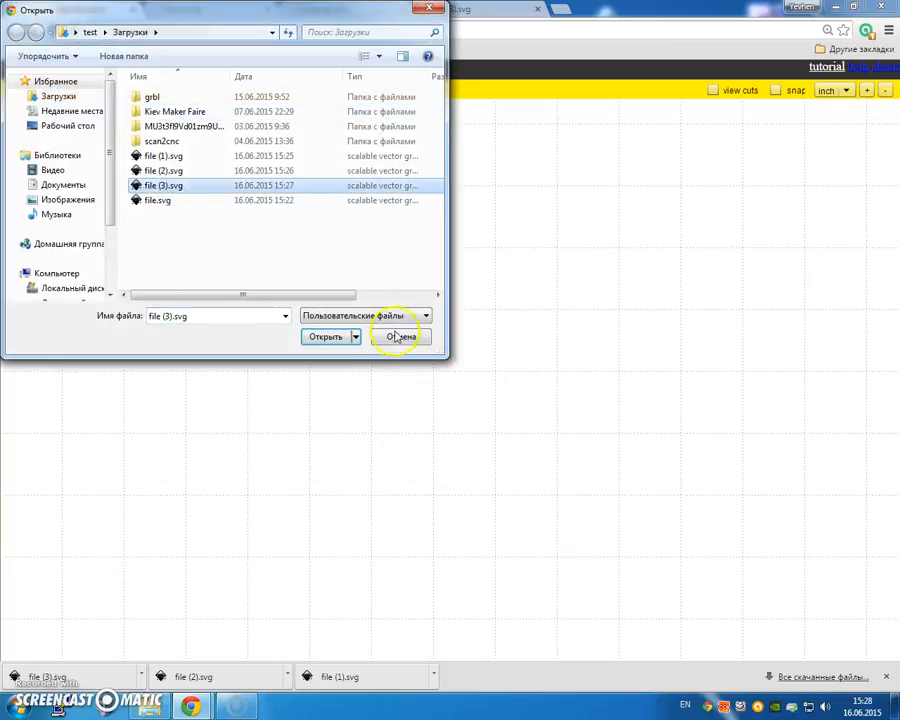
left_click(344, 336)
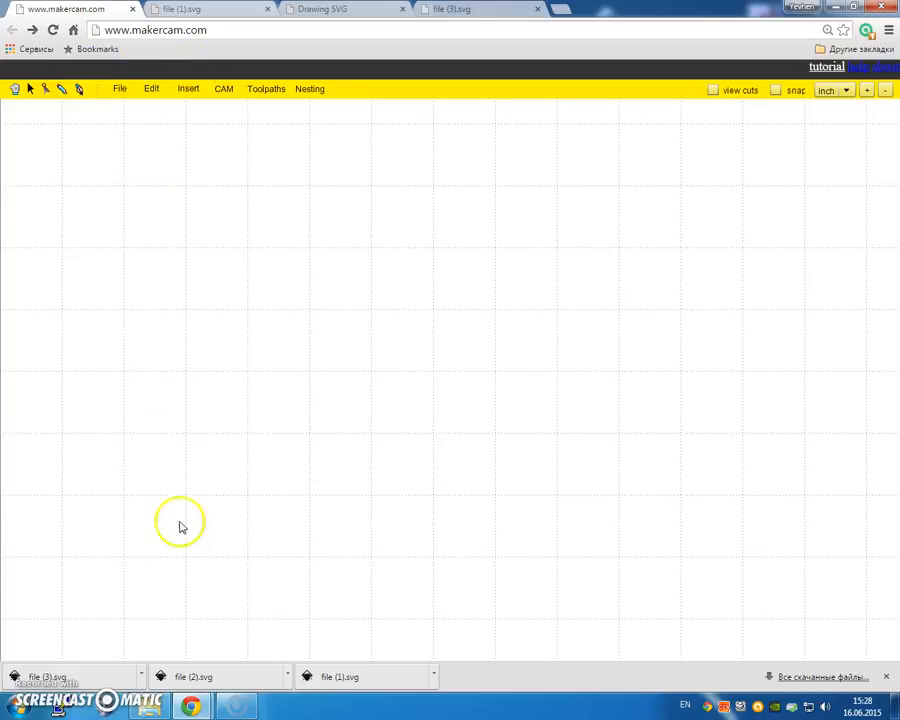
left_click(883, 91)
left_click(880, 89)
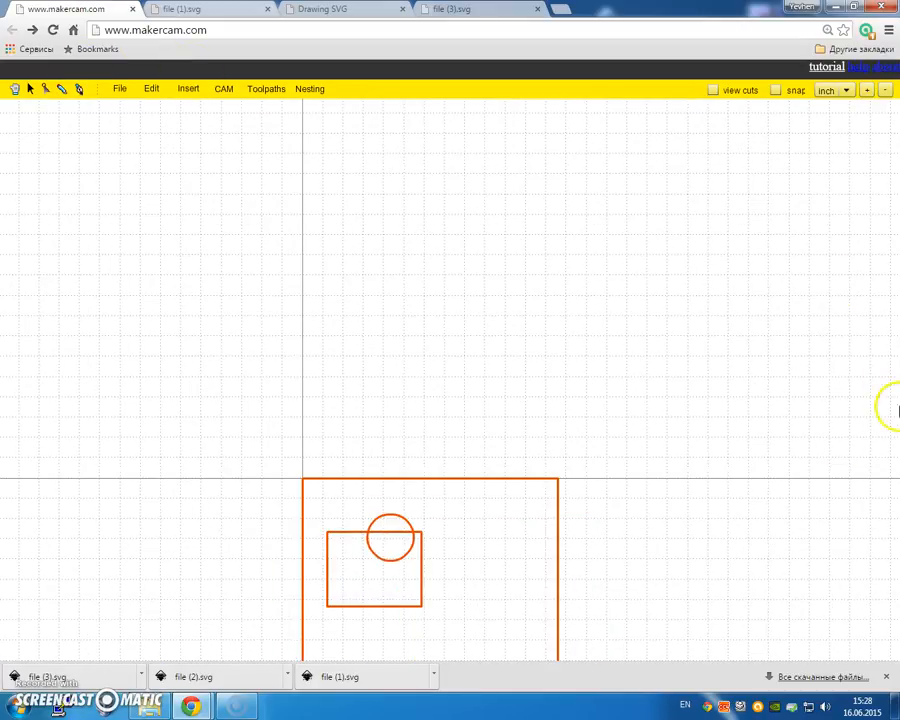
Step: Move the whole import above the horizontal axis, and reposition the inner rectangle and circle individually lower inside the outer frame
mouse_move(456, 485)
left_mouse_down()
mouse_move(454, 386)
mouse_move(474, 199)
mouse_move(442, 207)
mouse_move(459, 221)
left_mouse_up()
left_click(634, 285)
left_click_drag(353, 402, 342, 424)
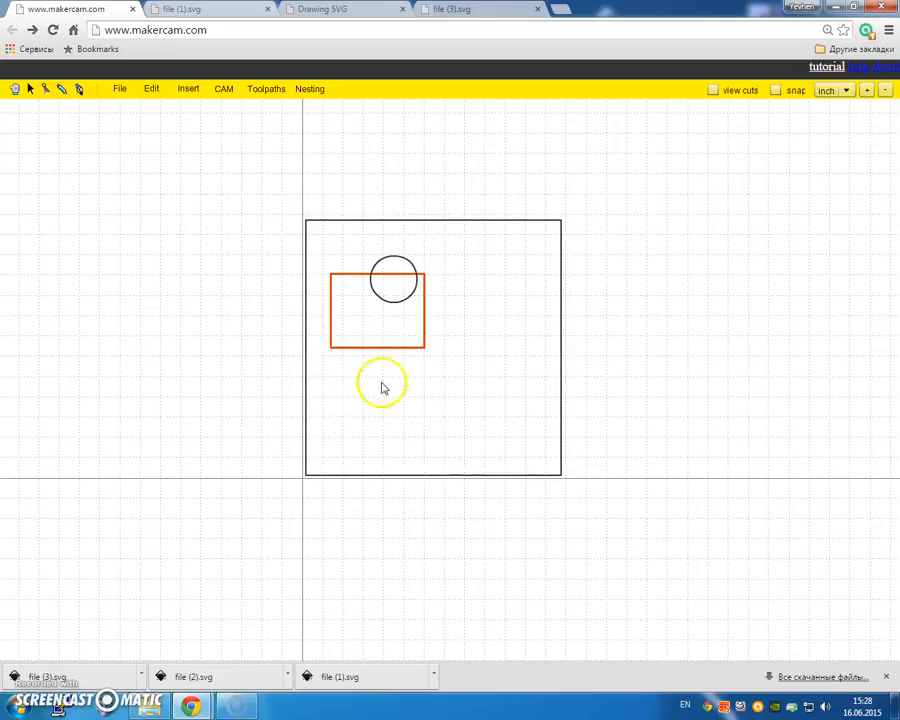
left_click_drag(402, 348, 392, 455)
left_click_drag(408, 305, 394, 398)
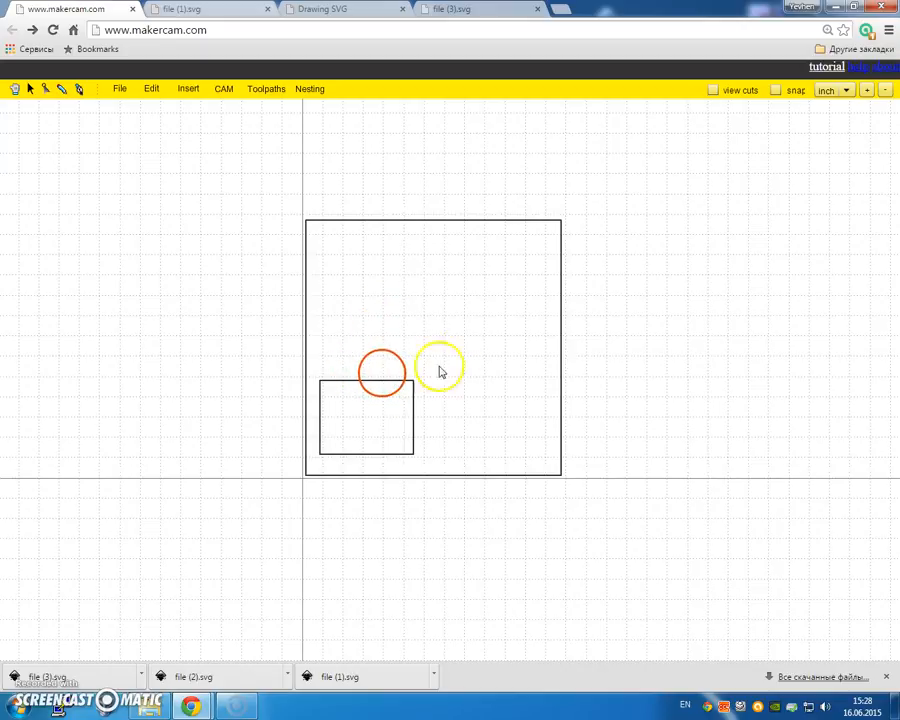
Step: Switch to Draw SVG and add the text "test" inside the rectangle, to the left of the circle
left_click(347, 12)
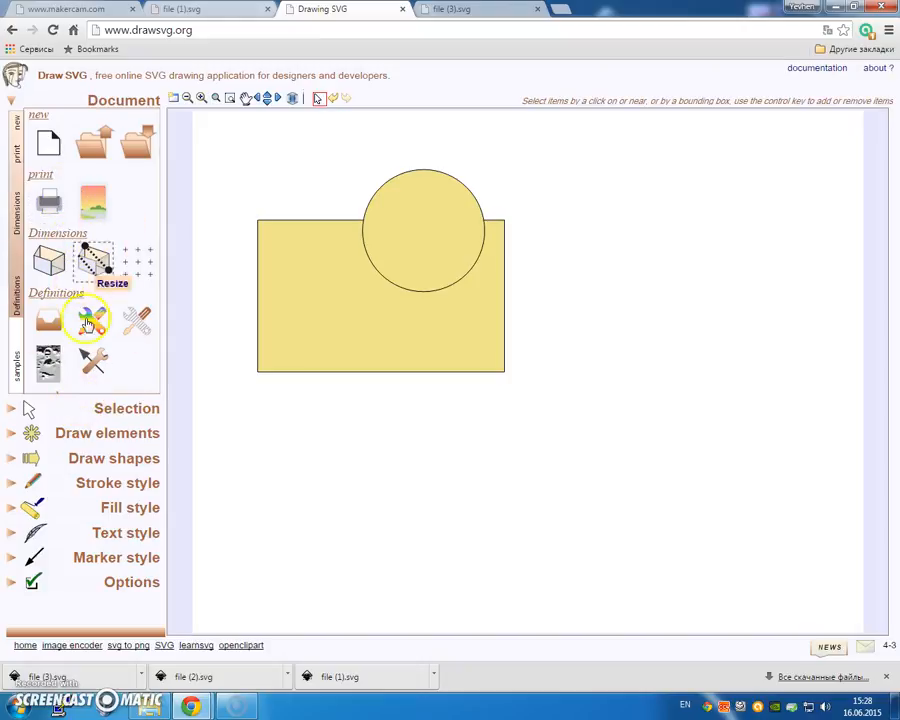
left_click(90, 434)
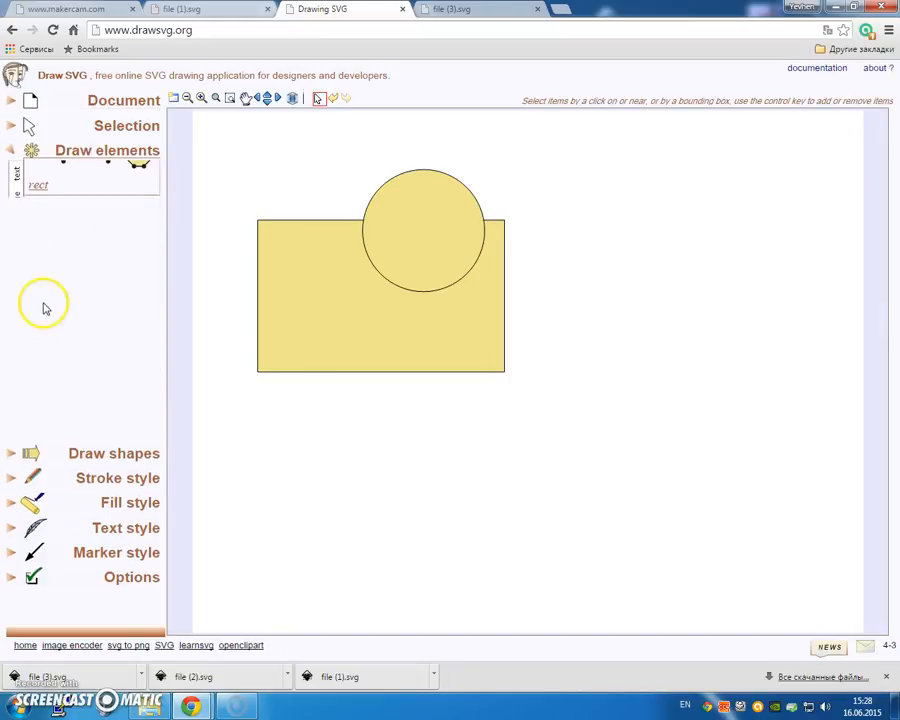
scroll(73, 270, "up", 3)
left_click(49, 191)
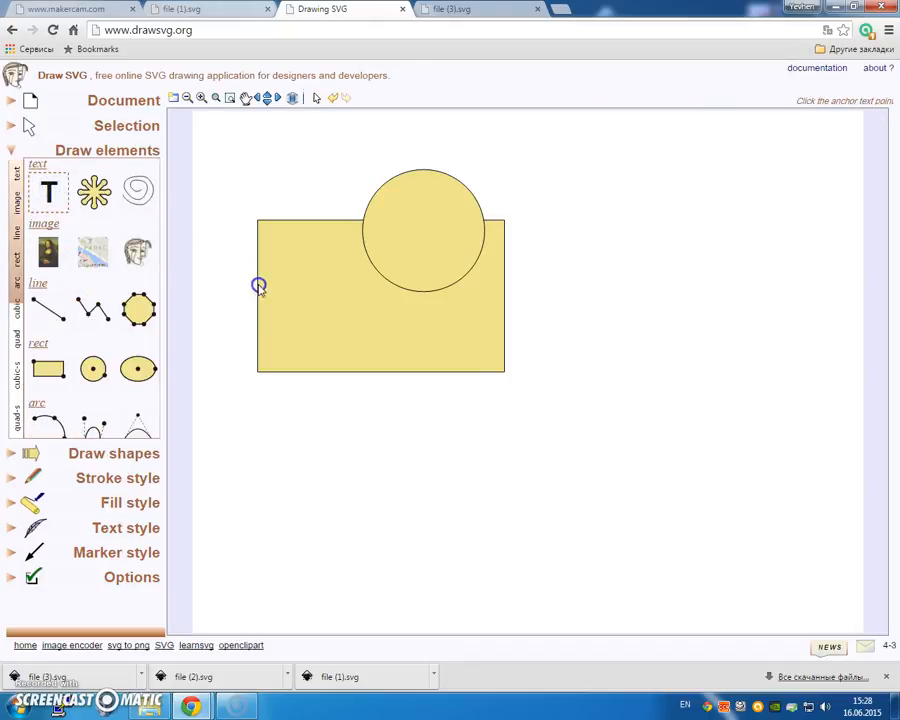
left_click(292, 279)
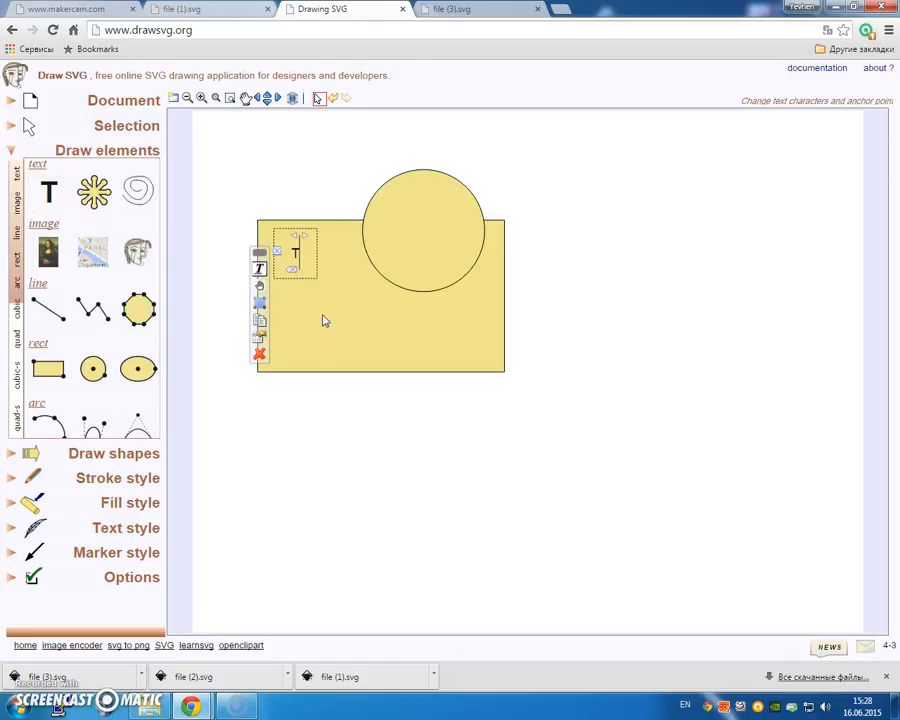
Step: Set the font size of the "test" text to 48 px and deselect it
left_click(125, 524)
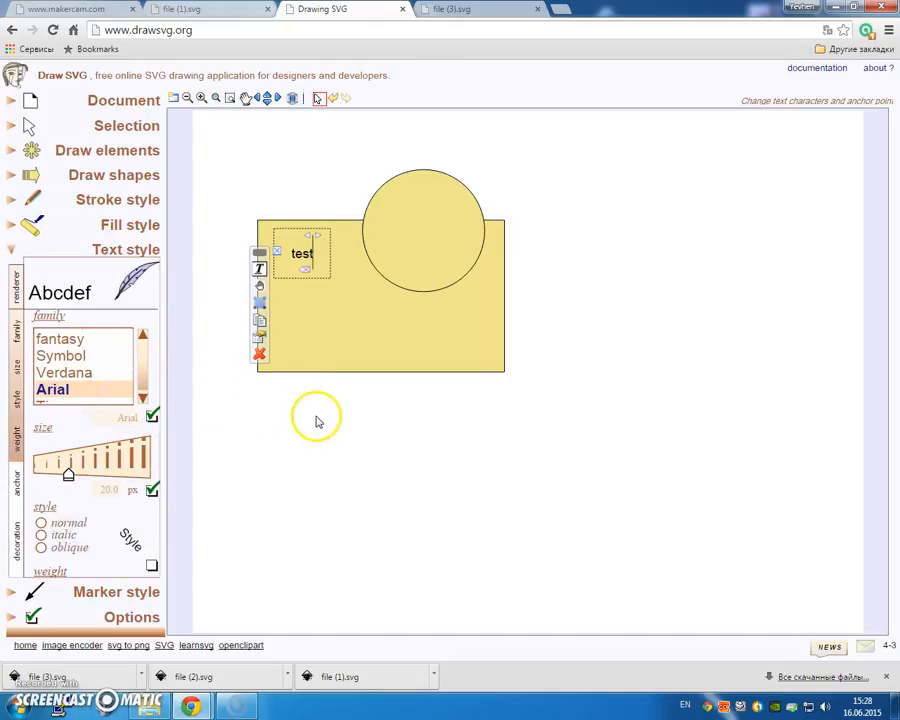
left_click_drag(67, 476, 168, 472)
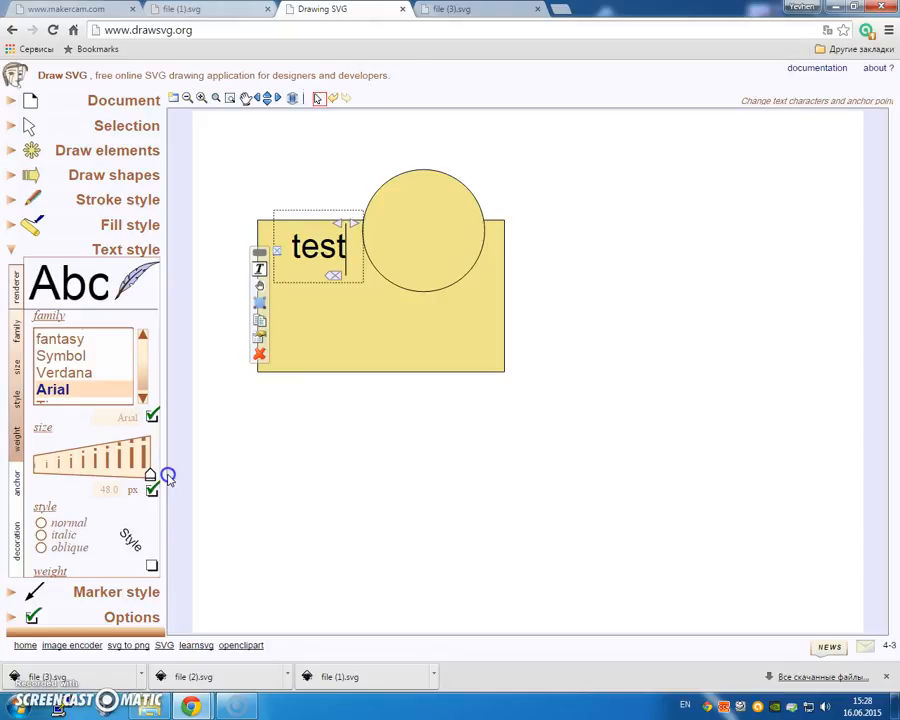
left_click(336, 452)
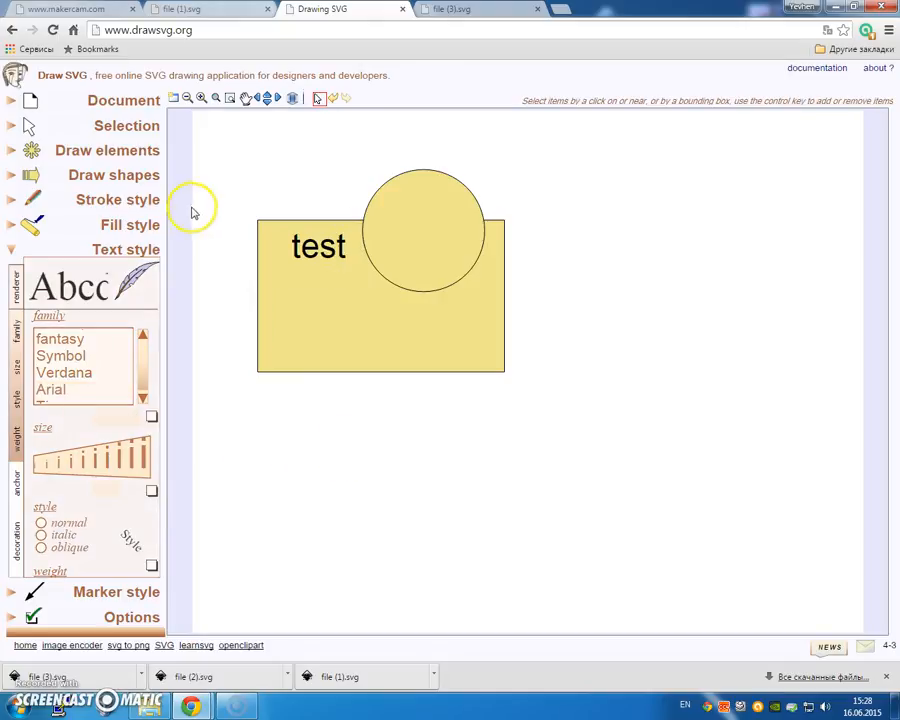
Step: Try to open the document commands for saving the drawing, dismissing the error dialogs
left_click(110, 102)
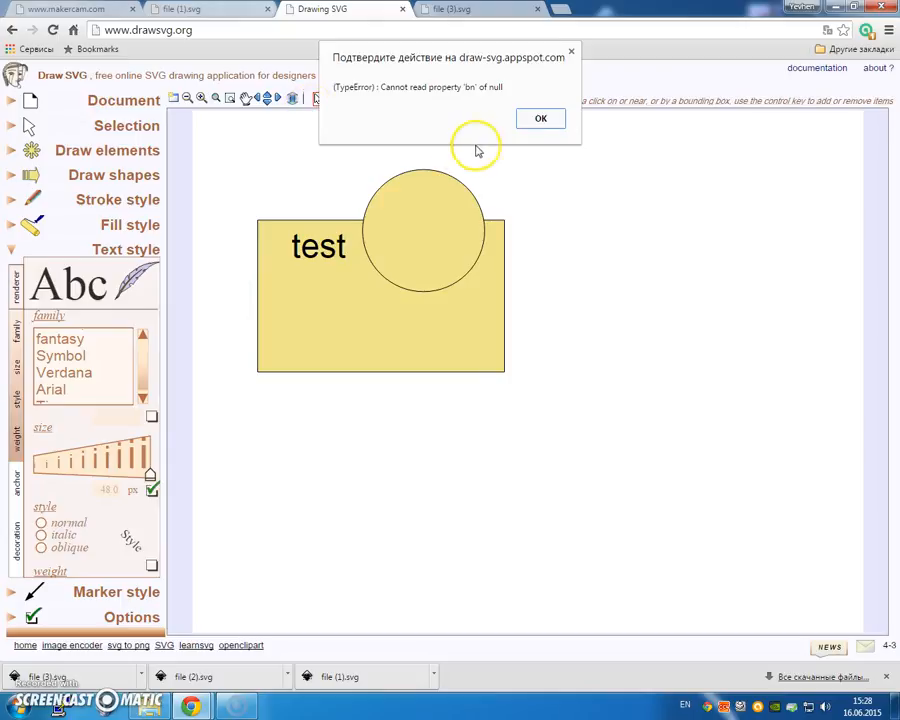
left_click(541, 117)
left_click(124, 96)
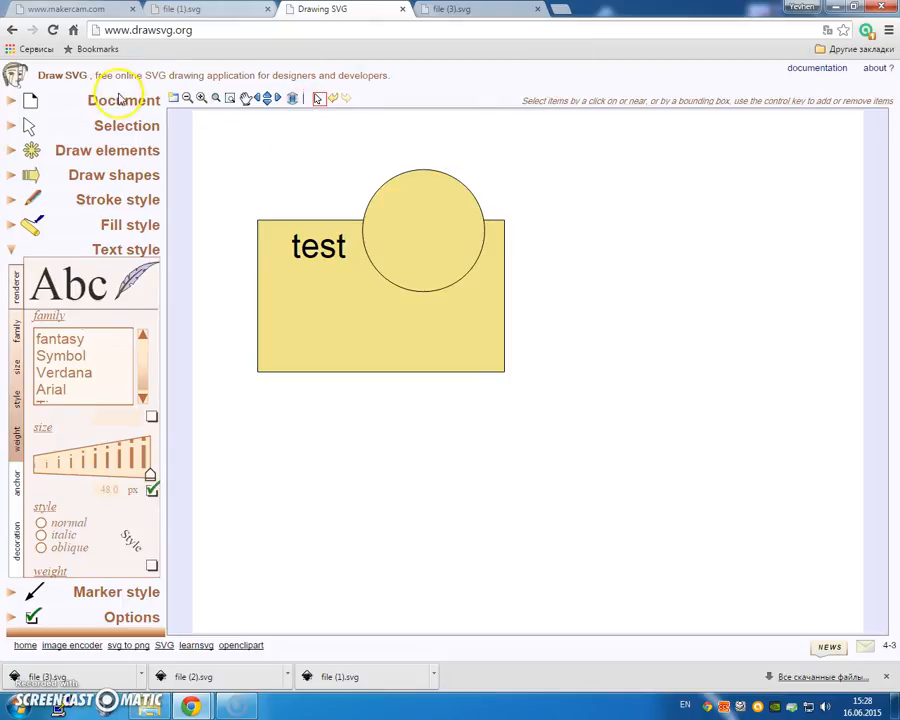
left_click(615, 50)
left_click(120, 108)
left_click(580, 140)
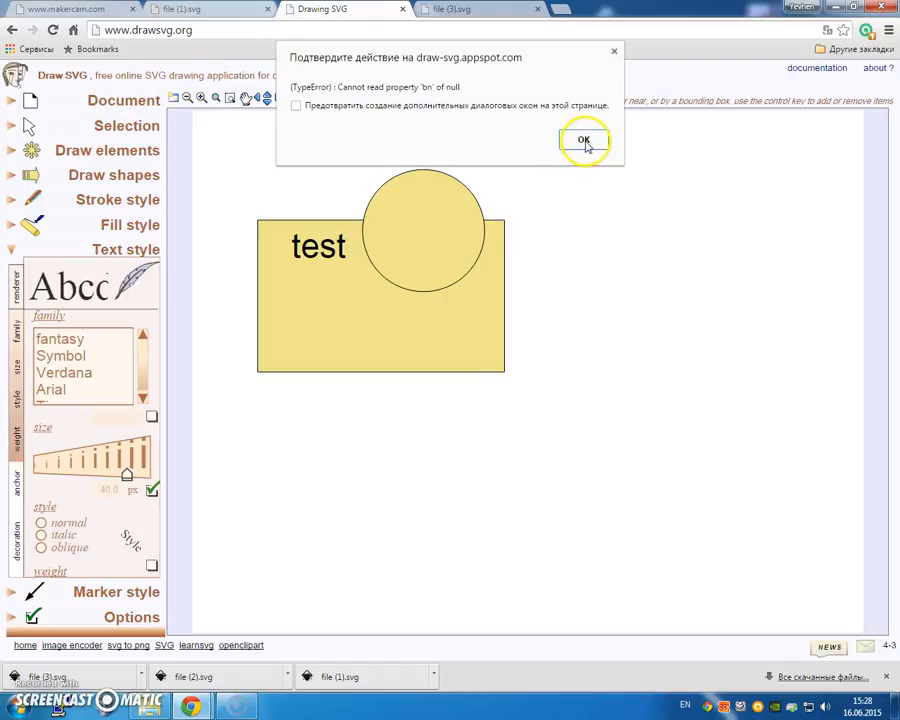
Step: Try to select the "test" text for editing inside the rectangle, dismissing the error dialog
left_click(326, 238)
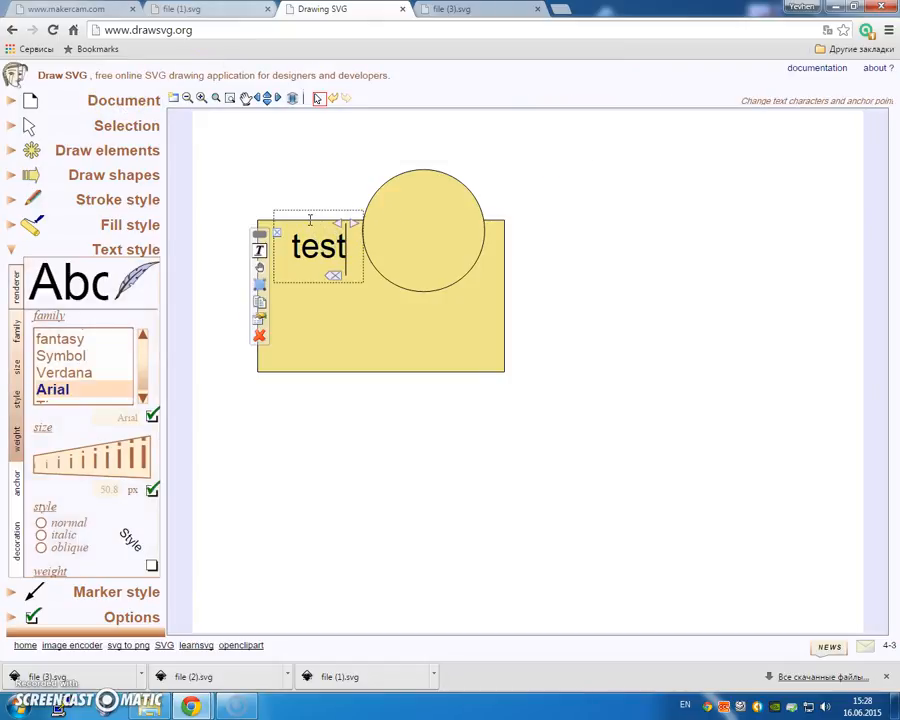
left_click(310, 247)
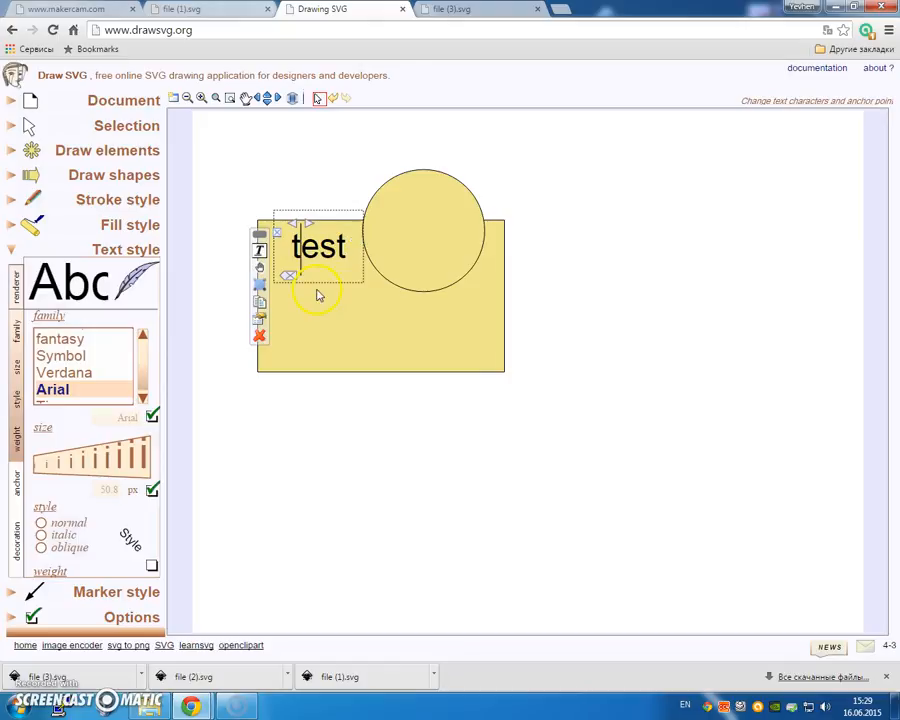
left_click(342, 307)
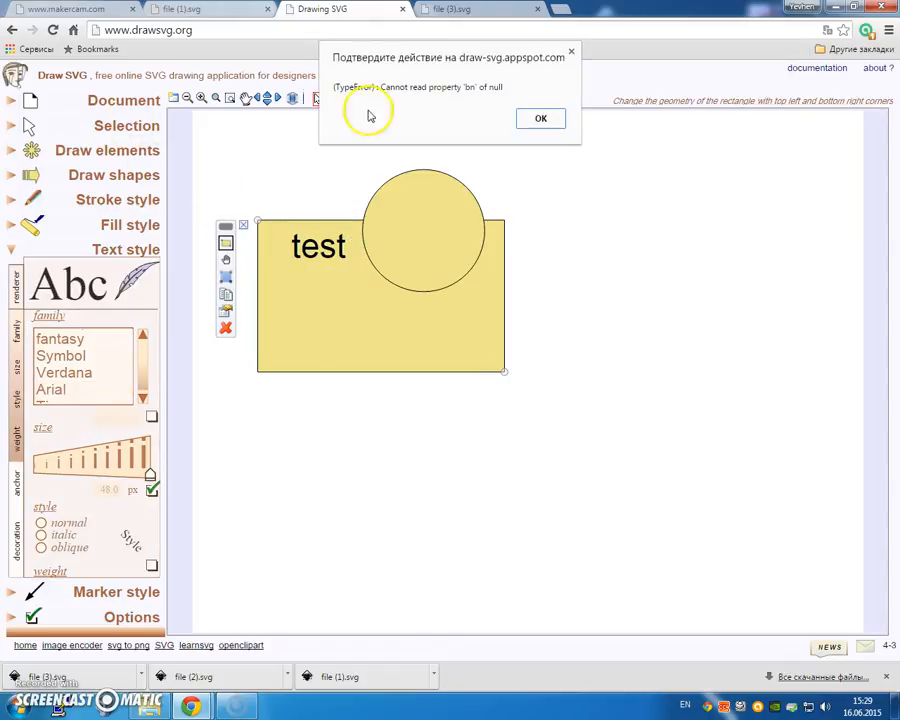
left_click(536, 117)
left_click(310, 249)
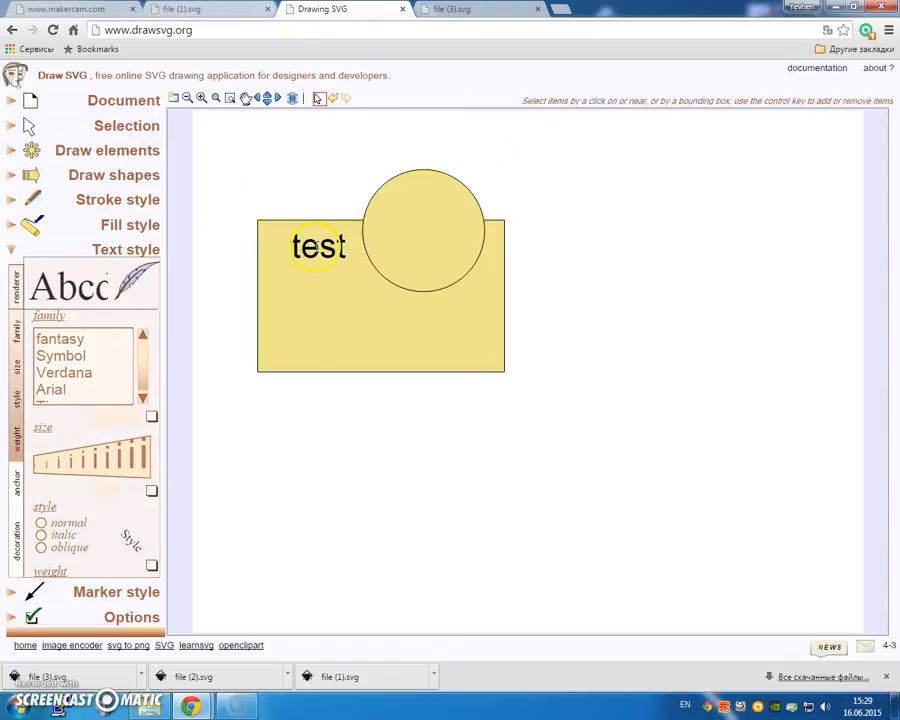
Step: Delete the letter "e" from the "test" text and close its editing box
left_click_drag(299, 210, 320, 178)
left_click(332, 249)
left_click(333, 249)
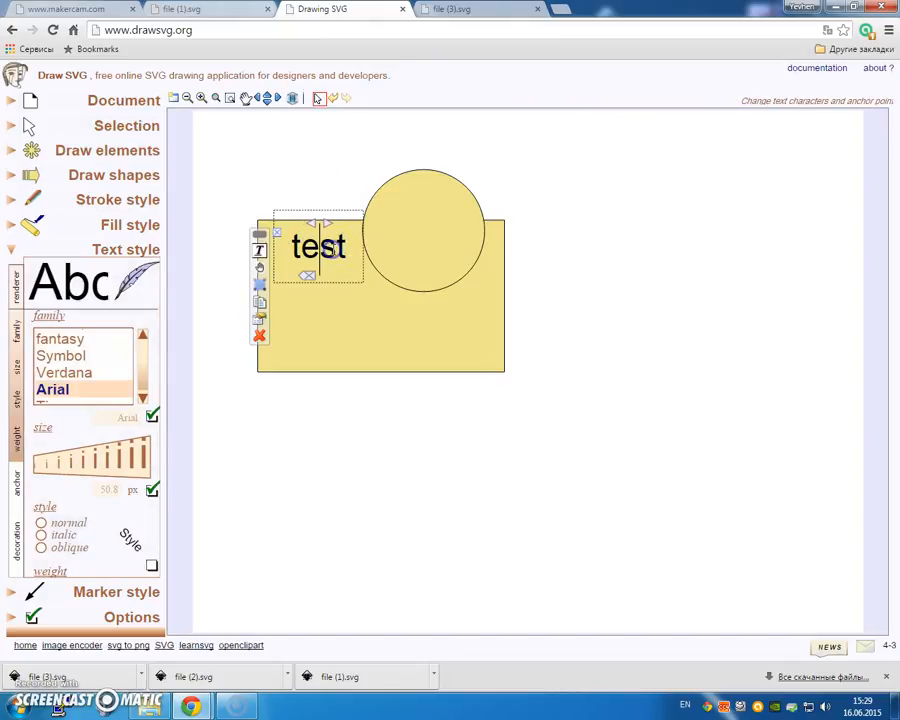
key("BackSpace")
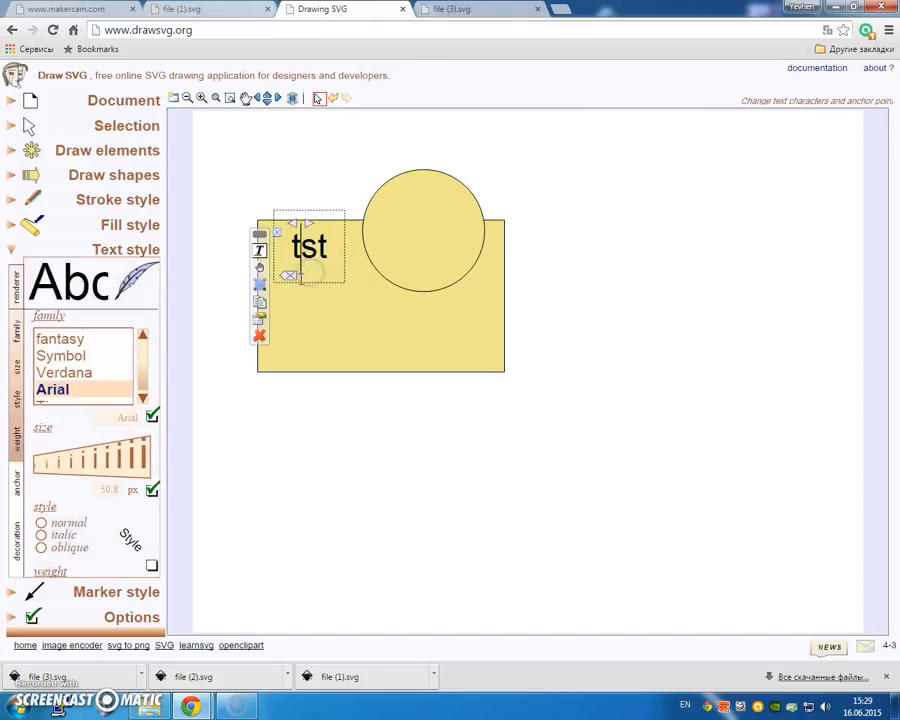
left_click(276, 236)
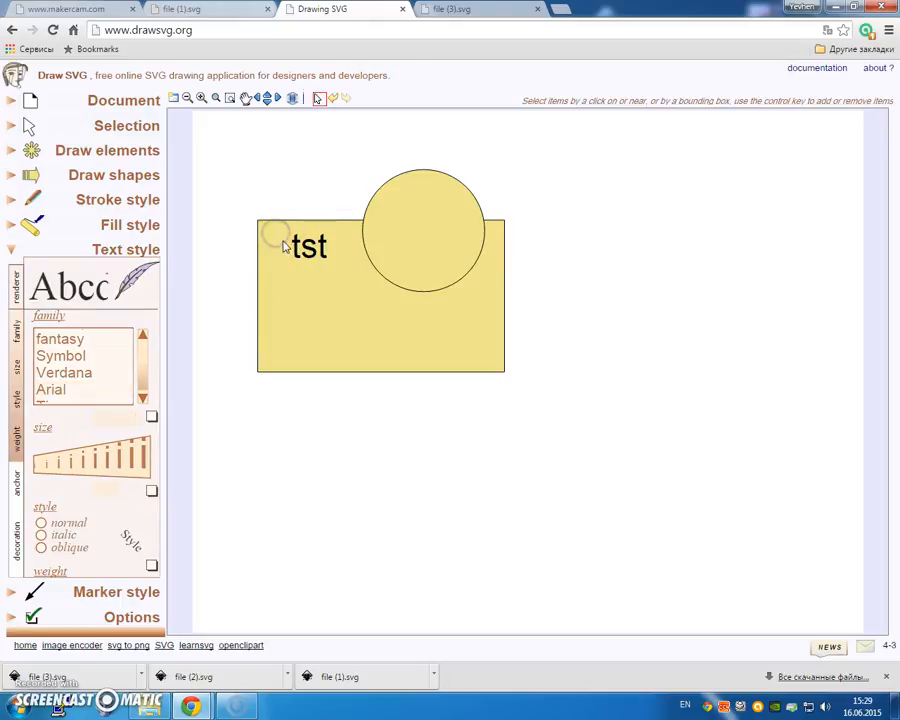
Step: Move the "tst" text out of the rectangle to the empty area right of it, dismissing the error dialogs
left_click(298, 253)
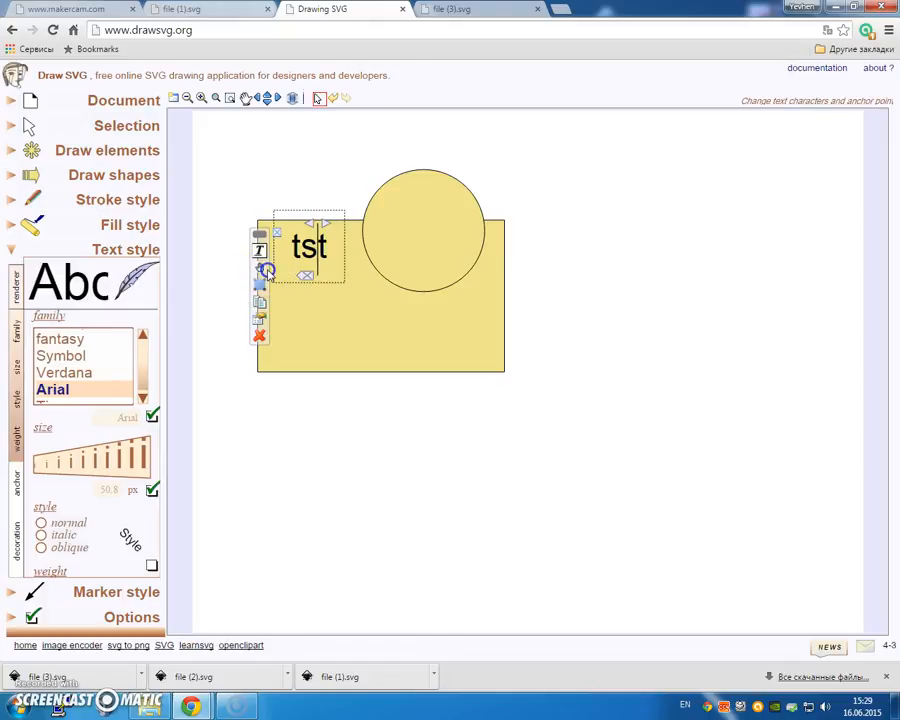
mouse_move(267, 271)
left_mouse_down()
mouse_move(303, 242)
mouse_move(434, 296)
mouse_move(572, 288)
mouse_move(600, 263)
mouse_move(620, 308)
left_mouse_up()
left_click(577, 328)
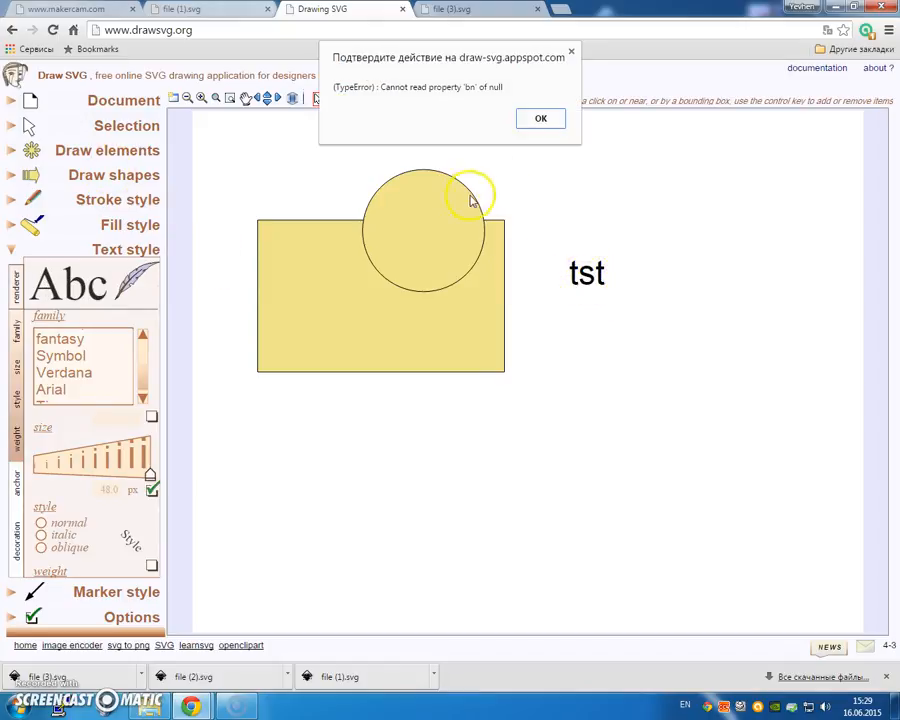
left_click(539, 118)
left_click(584, 139)
Step: Delete all characters of the "tst" text, deselect it and dismiss the error dialogs
left_click_drag(544, 243, 698, 344)
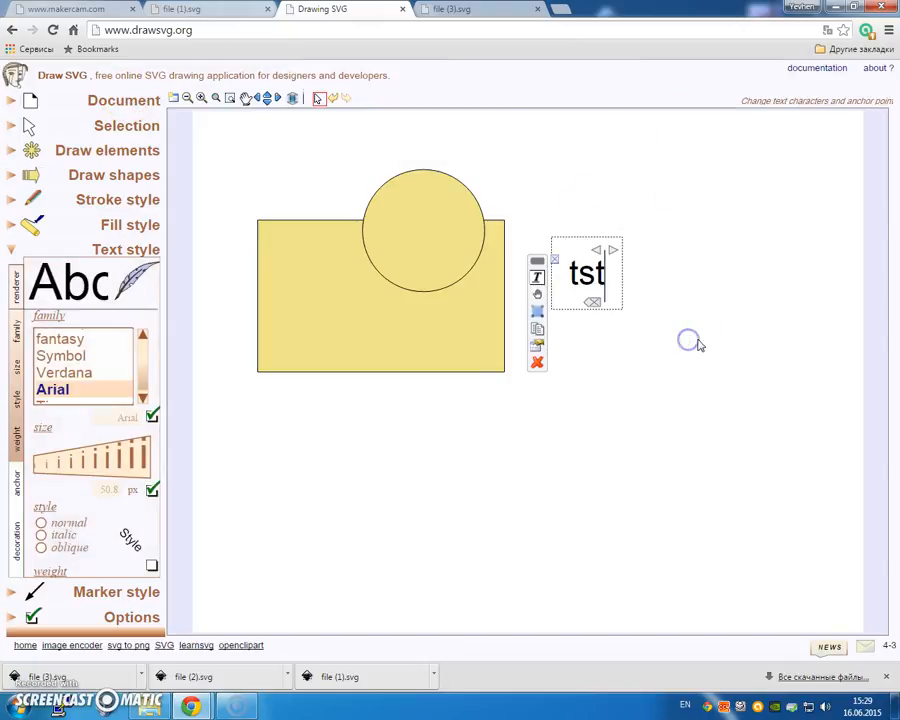
key("BackSpace")
key("BackSpace")
key("BackSpace")
key("BackSpace")
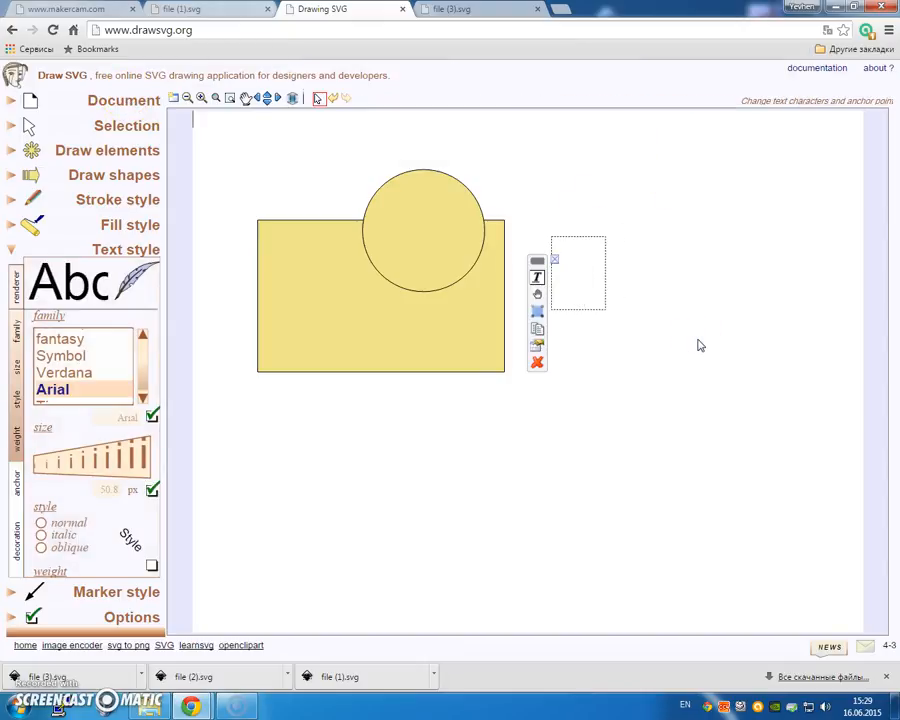
left_click(596, 176)
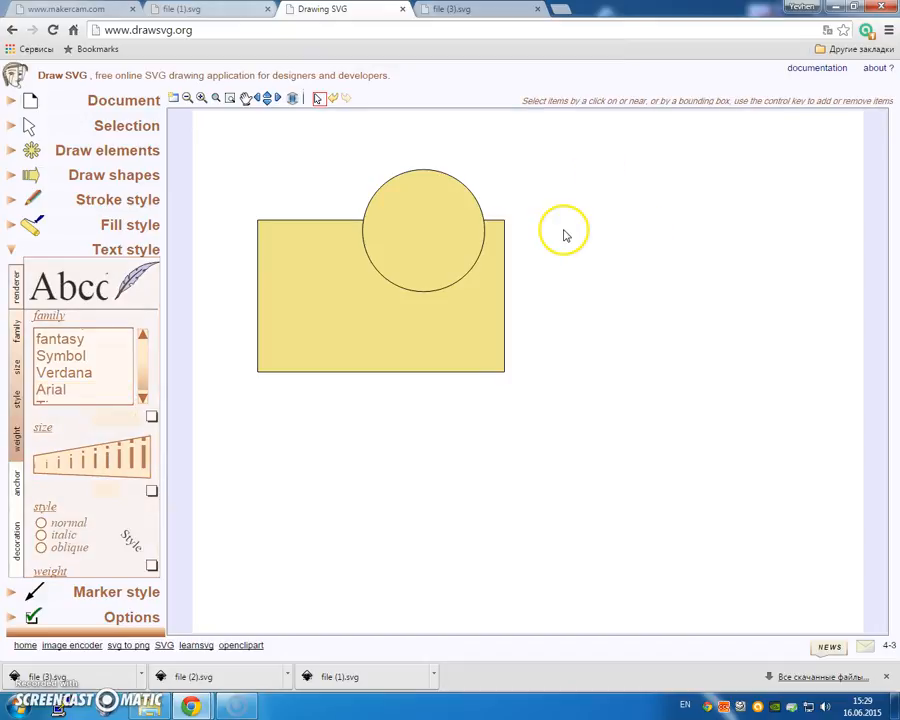
left_click(309, 182)
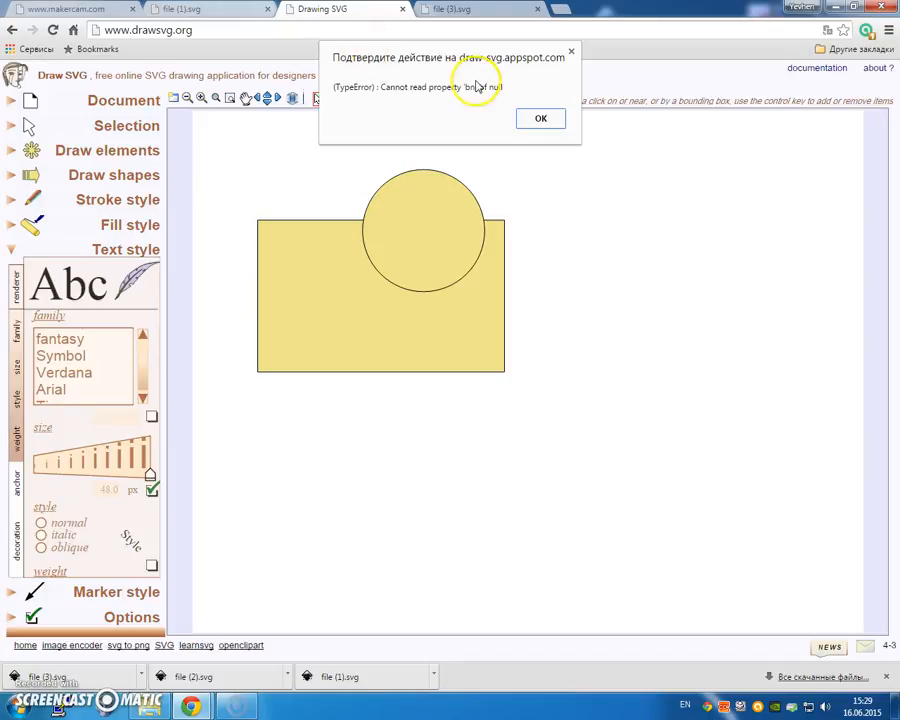
left_click(575, 52)
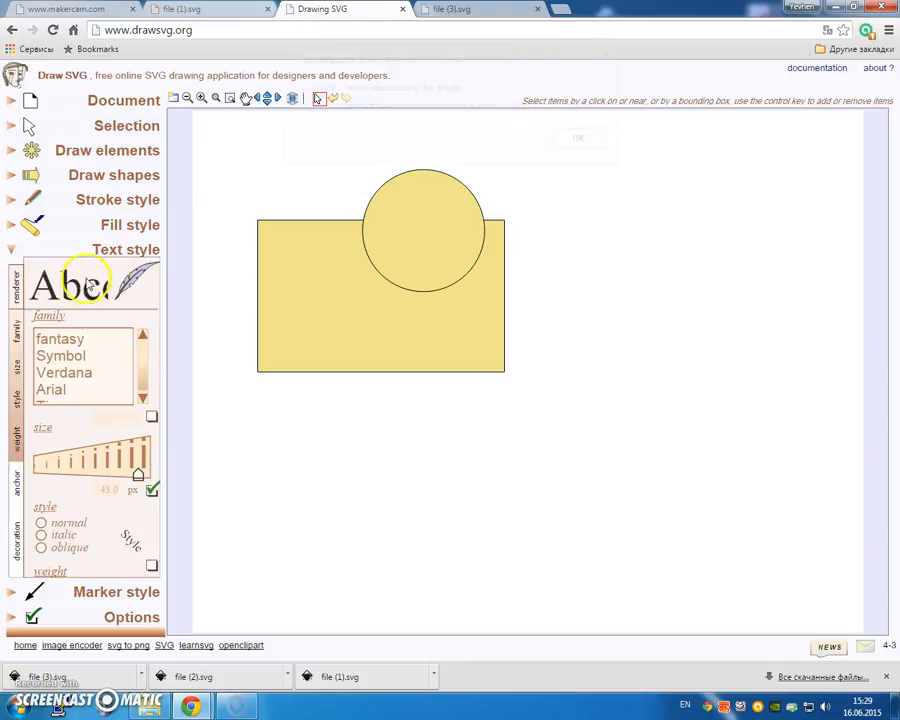
left_click(614, 52)
Step: Close the file (1).svg and file (3).svg pages and switch to MakerCAM
left_click(234, 9)
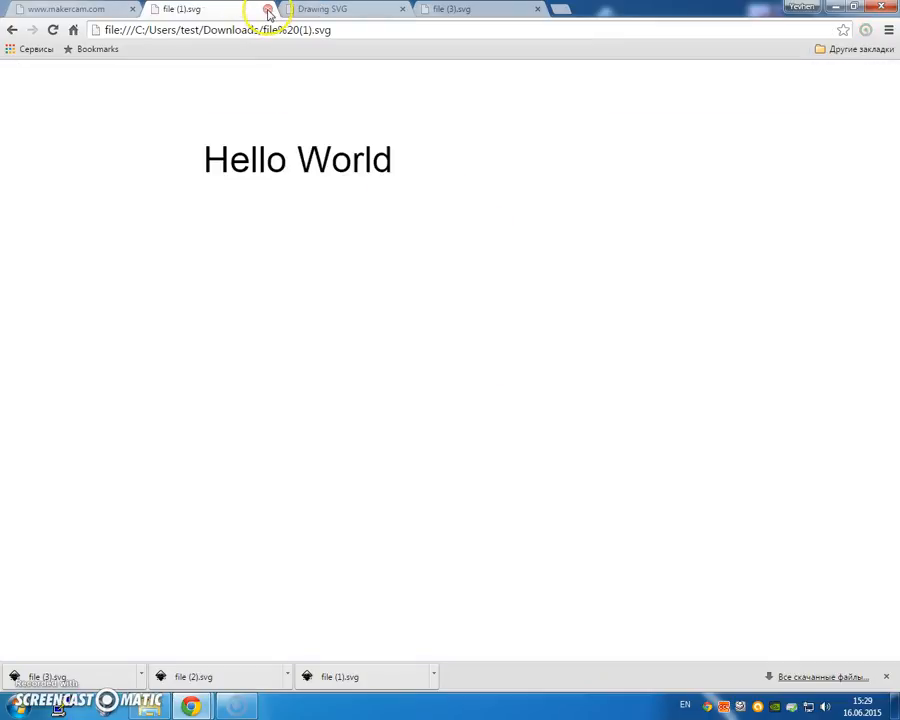
left_click(268, 9)
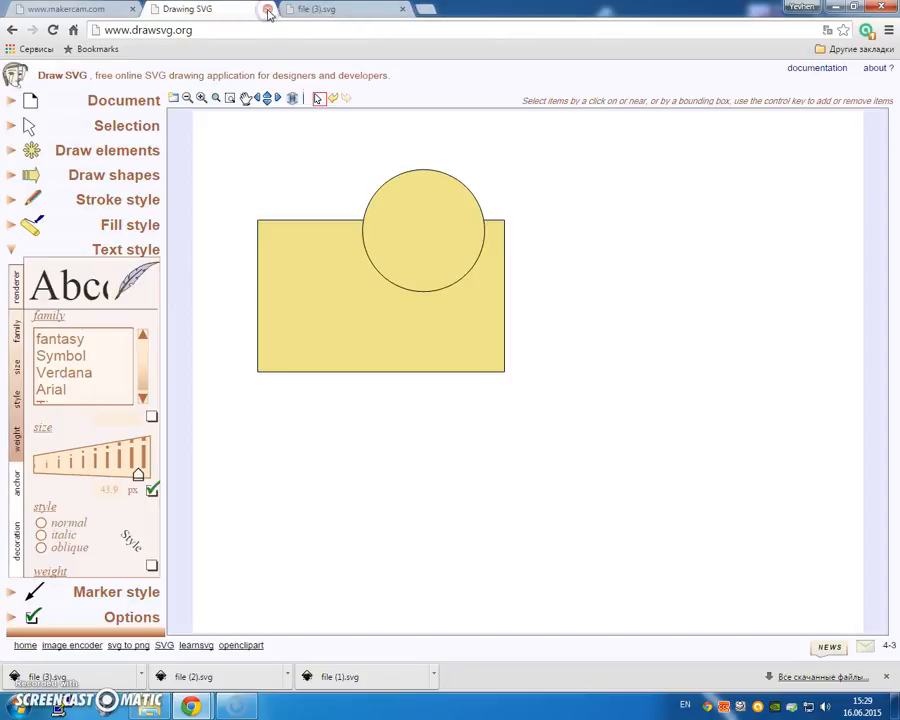
left_click(330, 9)
left_click(402, 9)
left_click(115, 9)
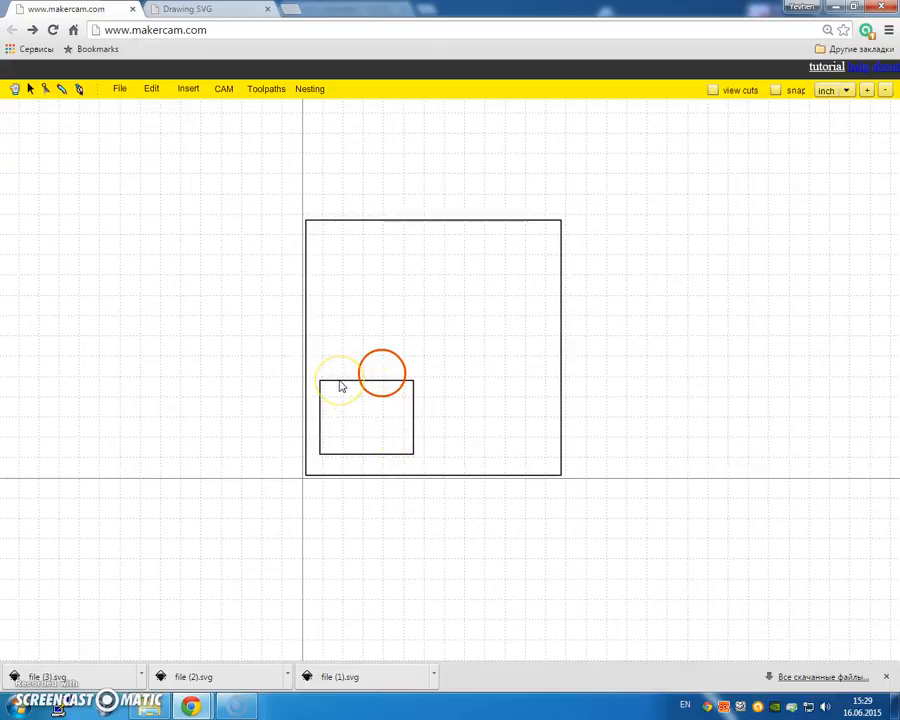
left_click(258, 92)
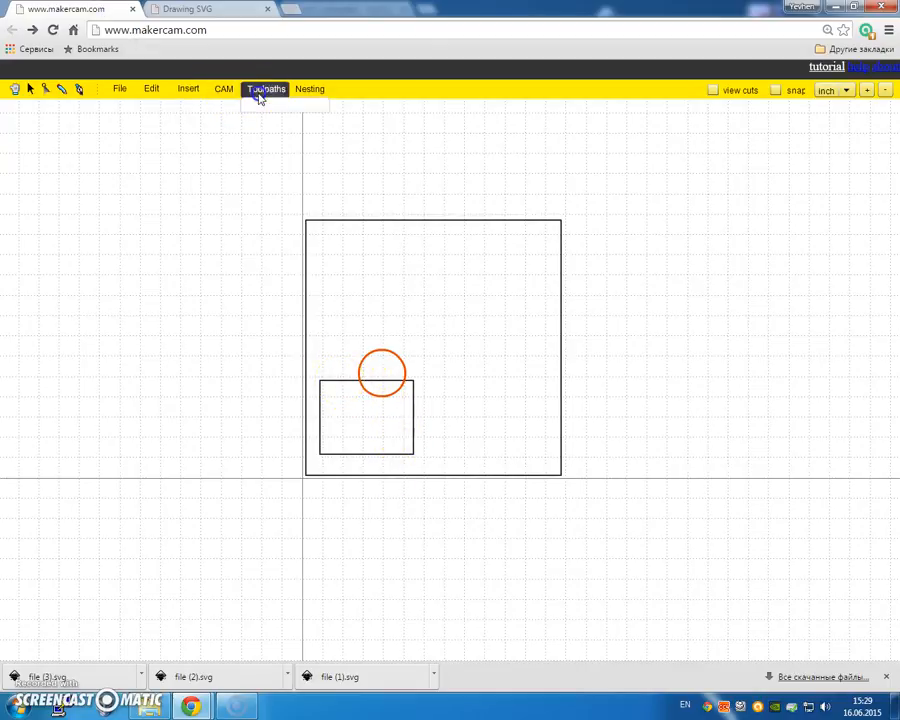
left_click(188, 90)
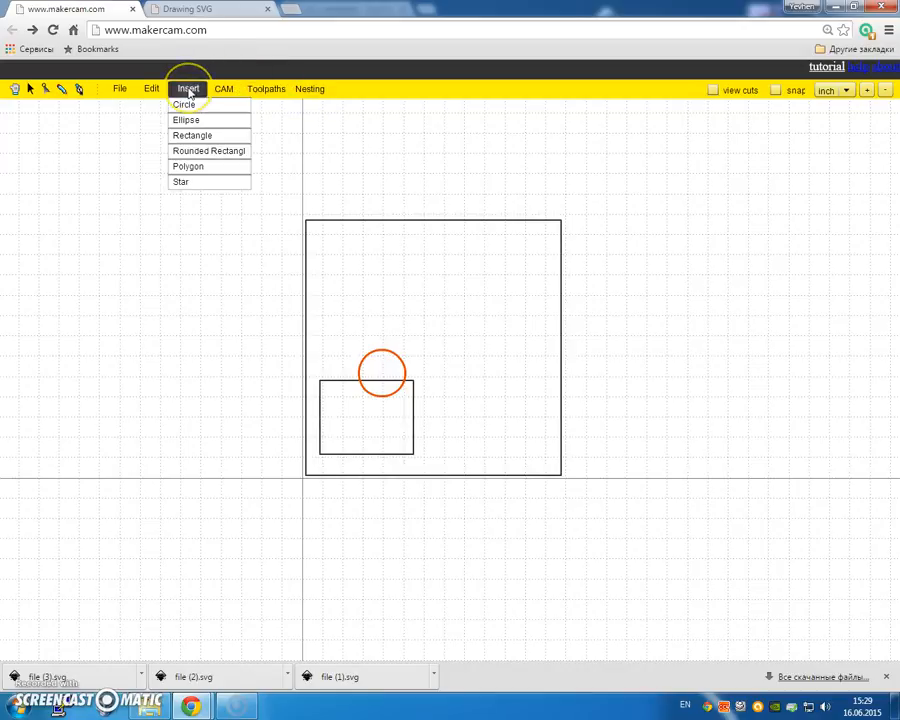
left_click(150, 90)
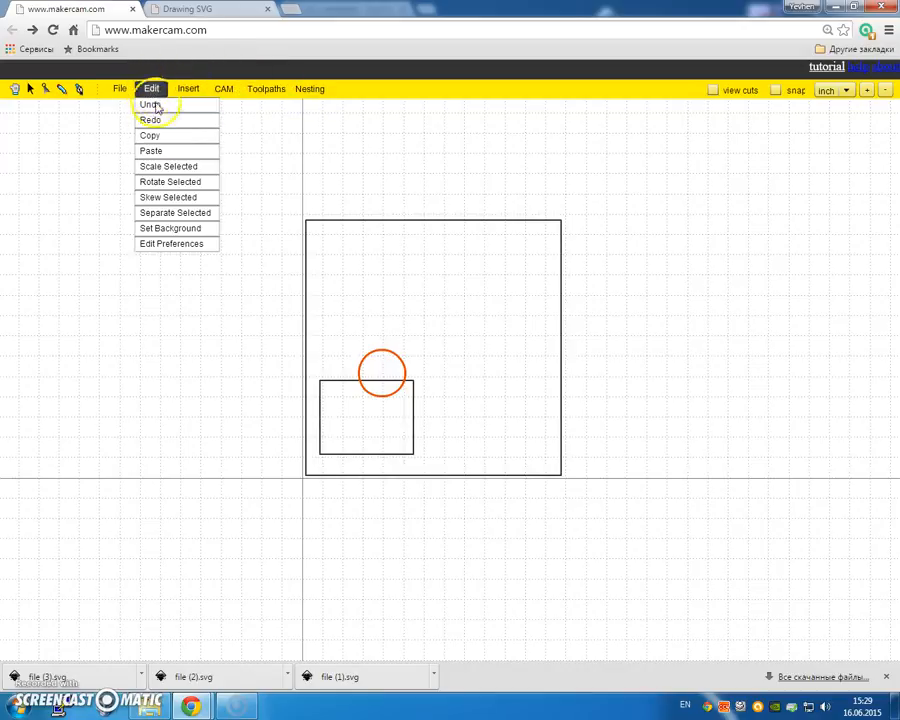
left_click(188, 90)
Step: Create an outside profile operation named "circle" for the selected circle
left_click(223, 89)
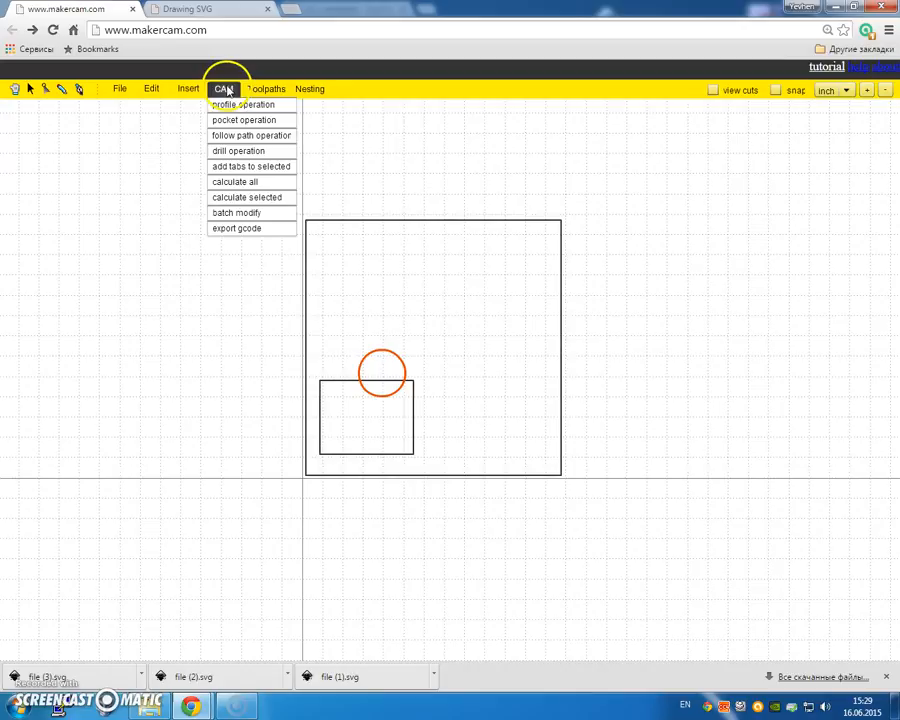
left_click(245, 106)
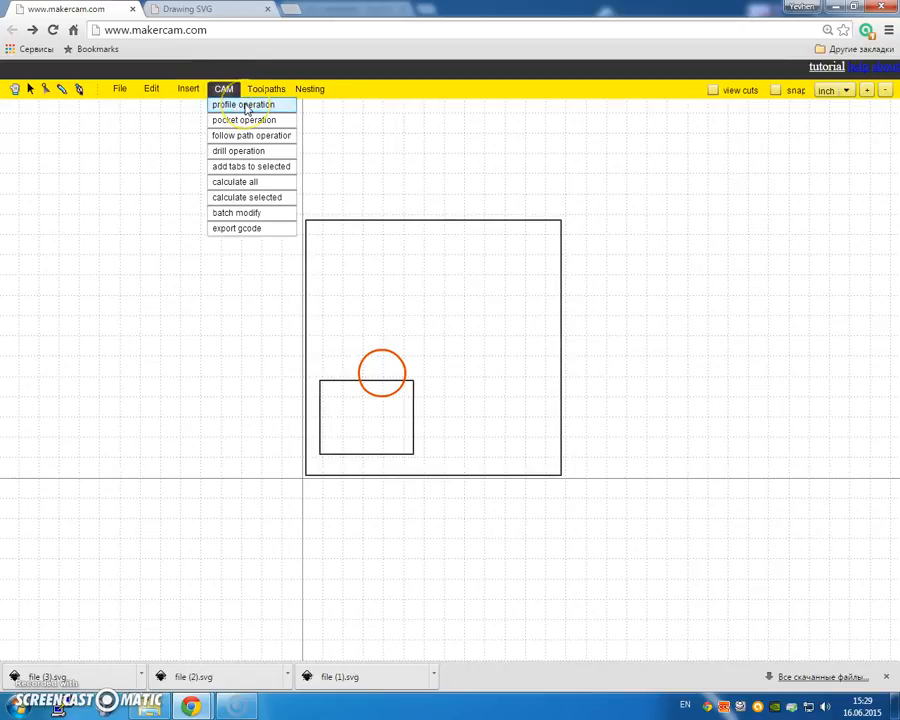
left_click(245, 106)
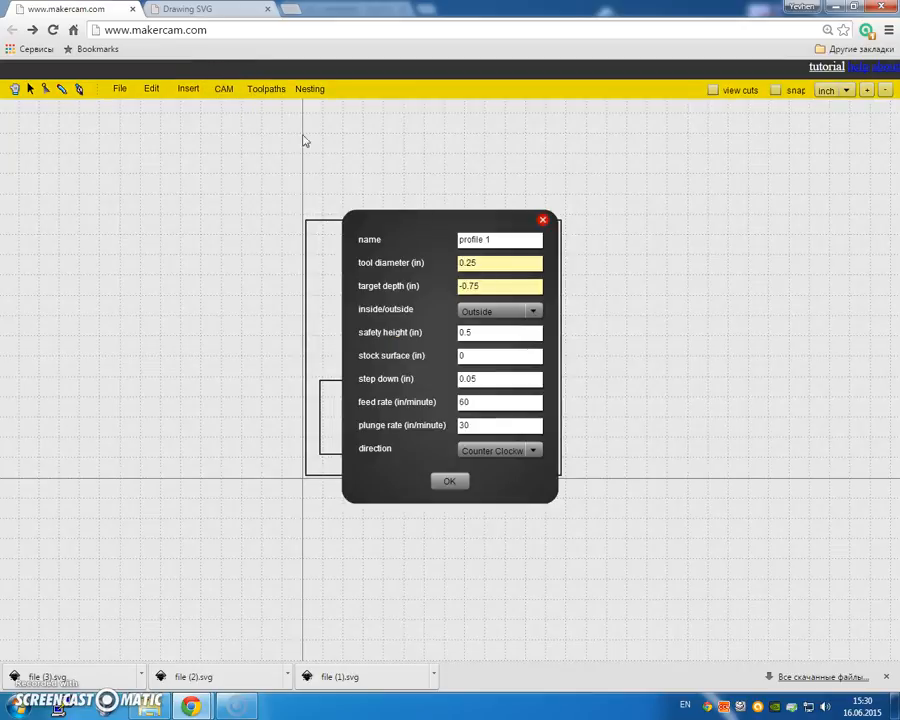
double_click(501, 240)
triple_click(501, 240)
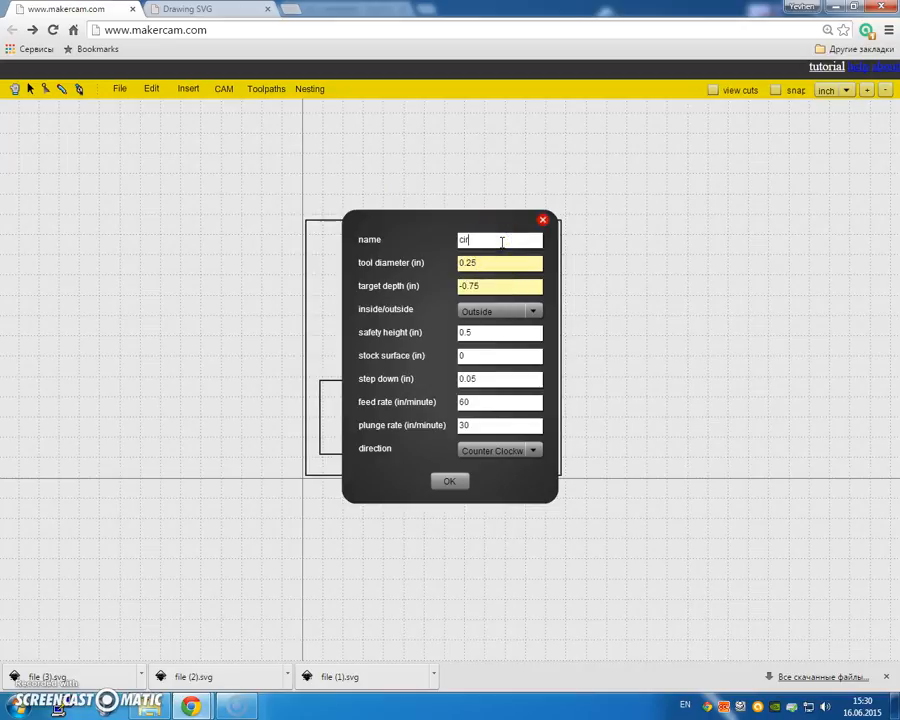
left_click(494, 263)
left_click(449, 481)
Step: Set the units to cm and view the list of existing toolpaths
left_click(846, 90)
left_click(822, 118)
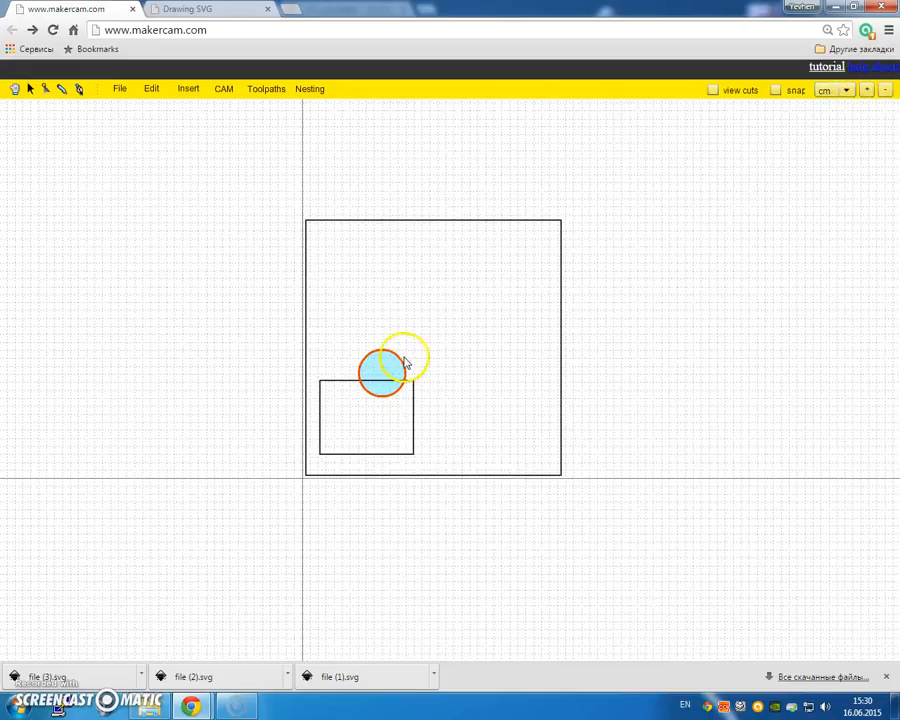
left_click(260, 89)
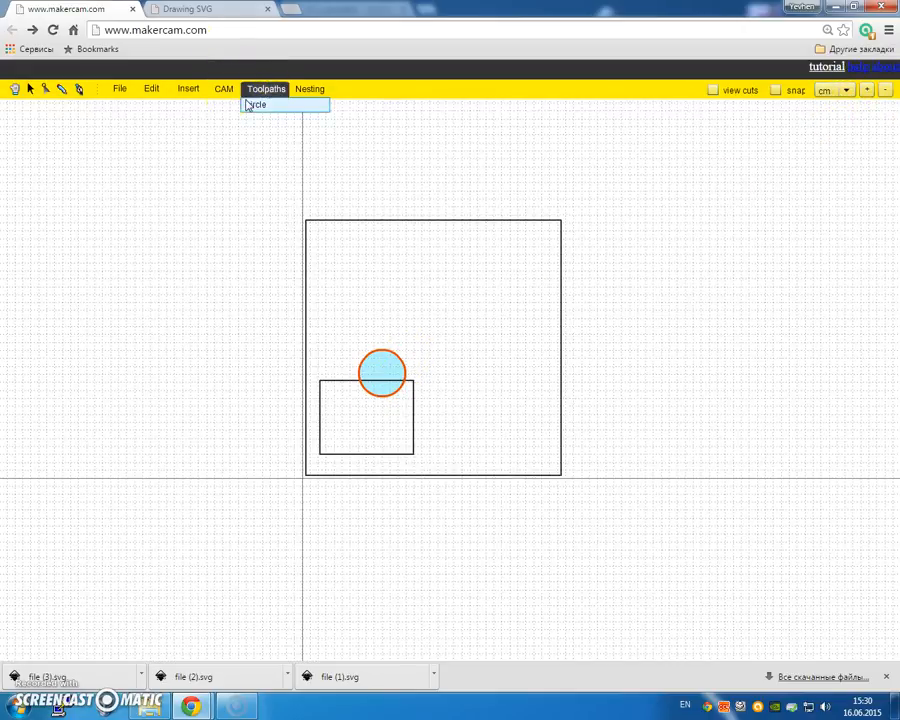
Step: Create another outside profile operation for the circle with 1 mm tool diameter, -3 mm target depth and 5 mm safety height
left_click(237, 104)
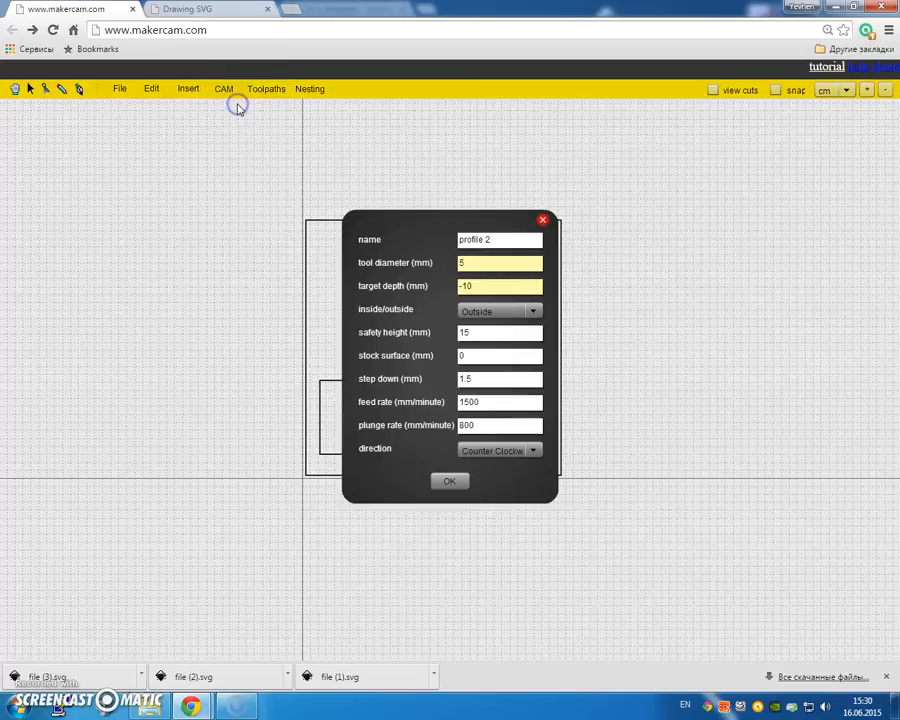
double_click(498, 263)
type("1")
double_click(480, 285)
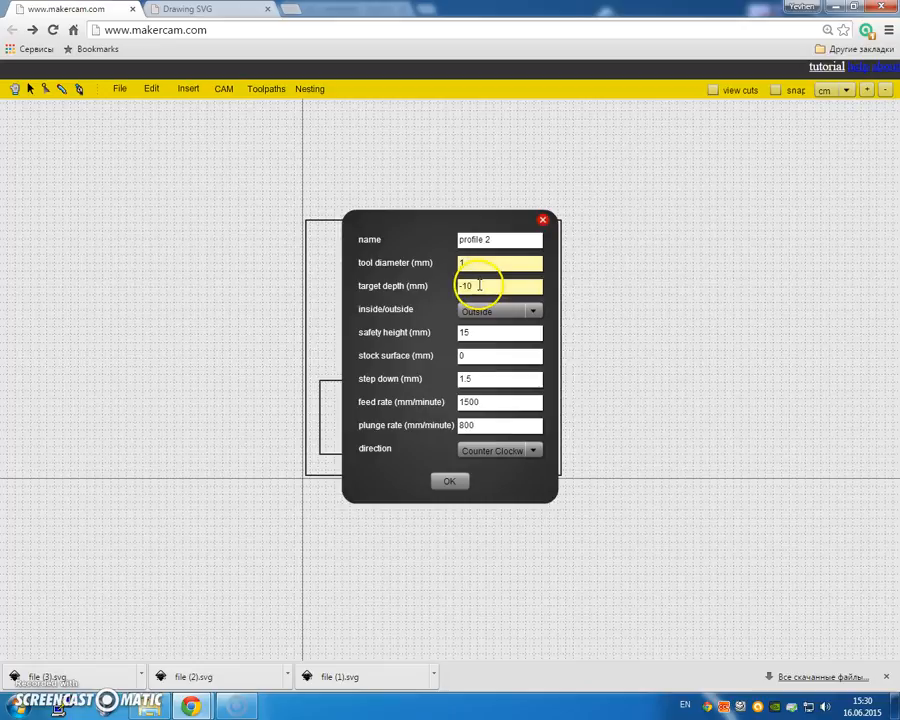
left_click(481, 312)
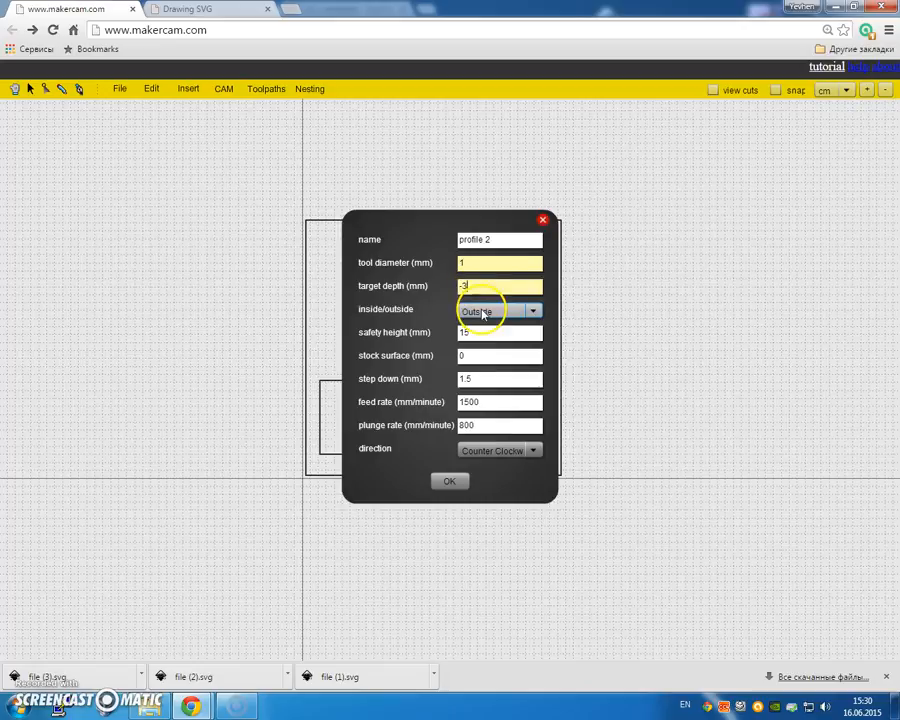
left_click(482, 314)
left_click(478, 332)
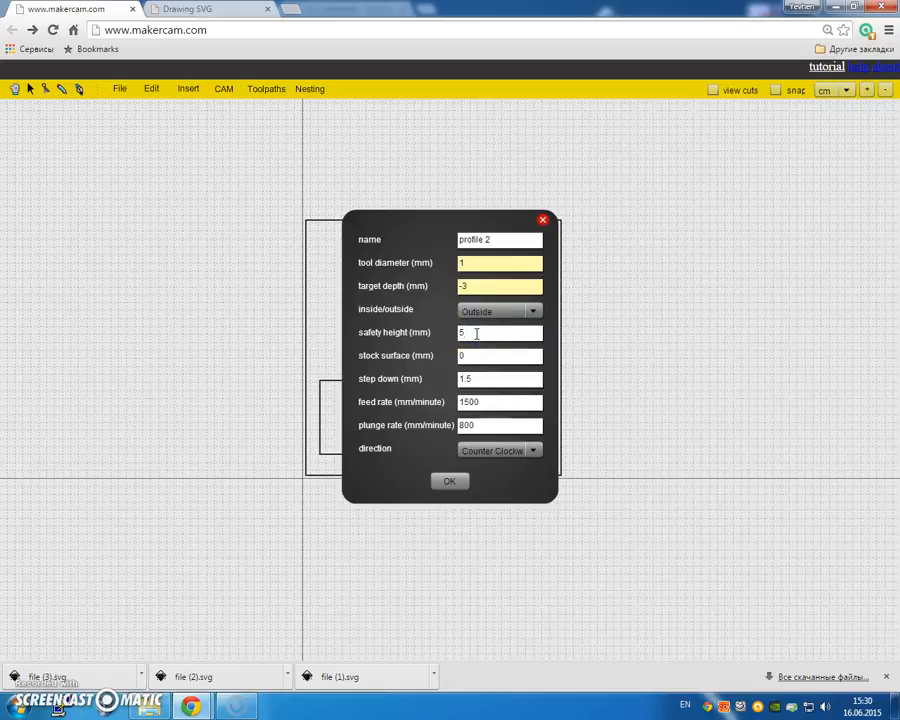
left_click(451, 482)
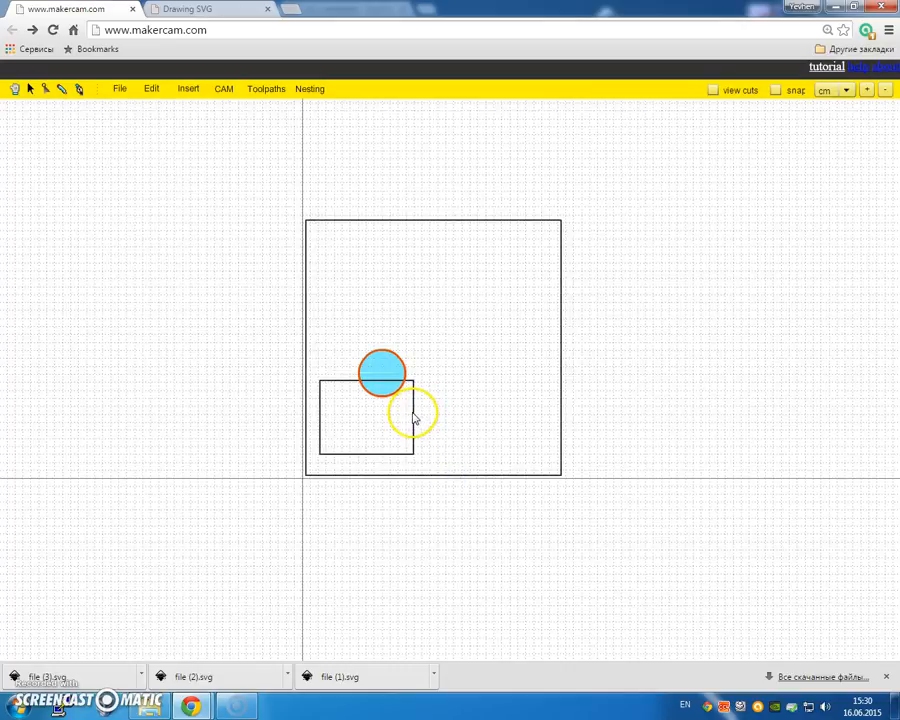
Step: Create an outside profile operation named "rect" for the small rectangle with a 1 mm tool diameter
left_click(413, 416)
left_click(381, 370)
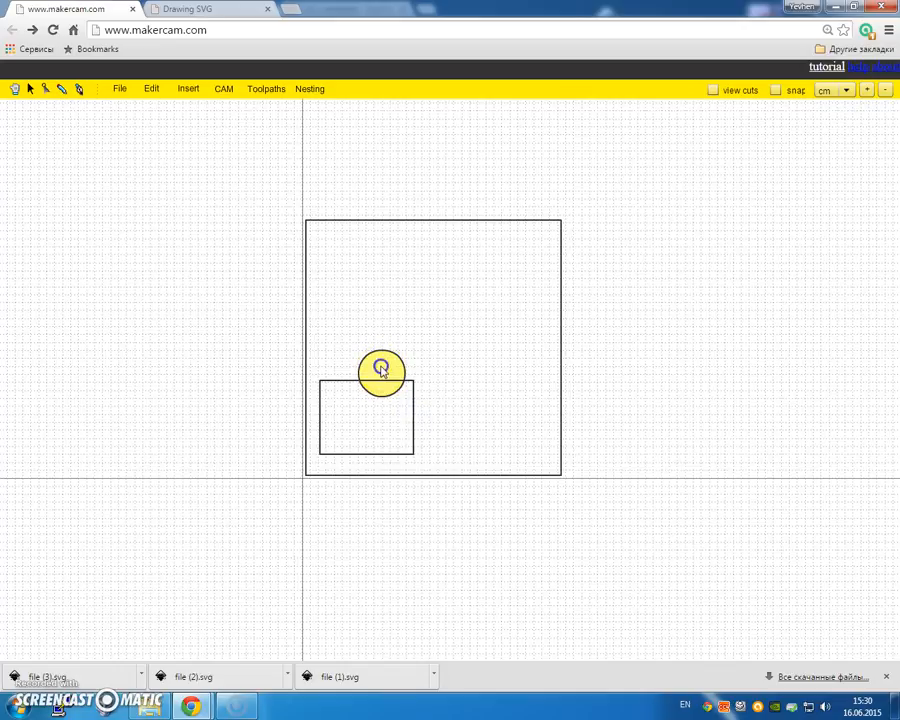
left_click(342, 380)
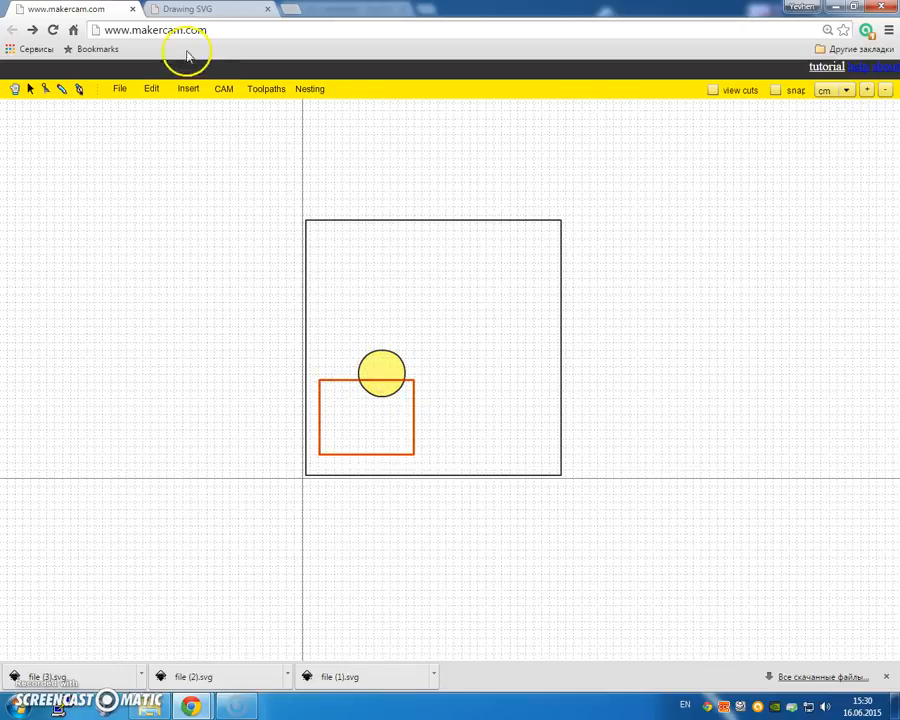
left_click(222, 90)
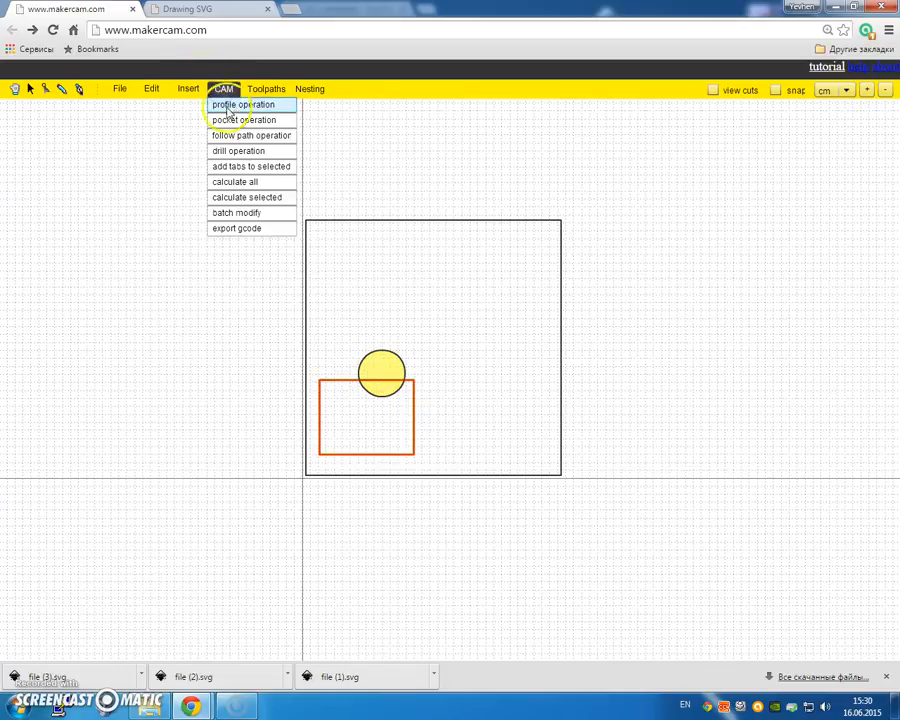
left_click(250, 108)
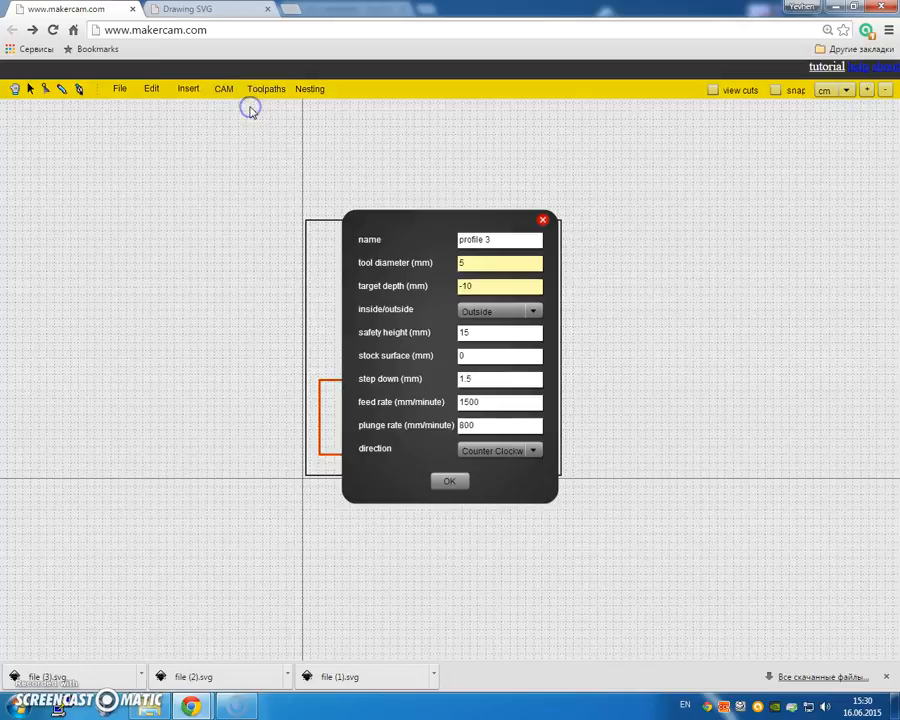
left_click(498, 239)
left_click(493, 260)
type("1")
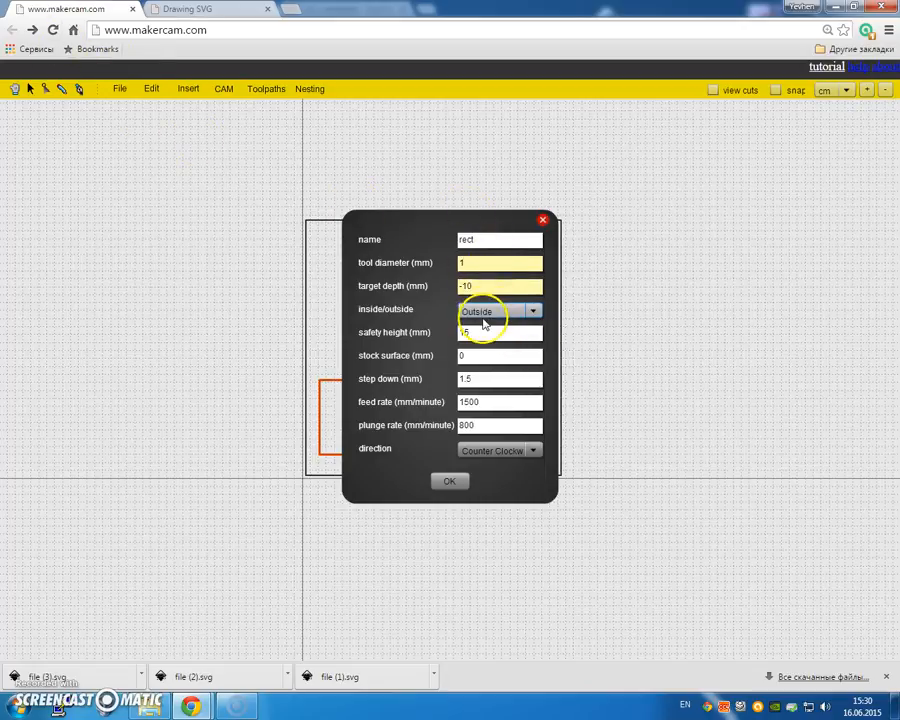
left_click(479, 332)
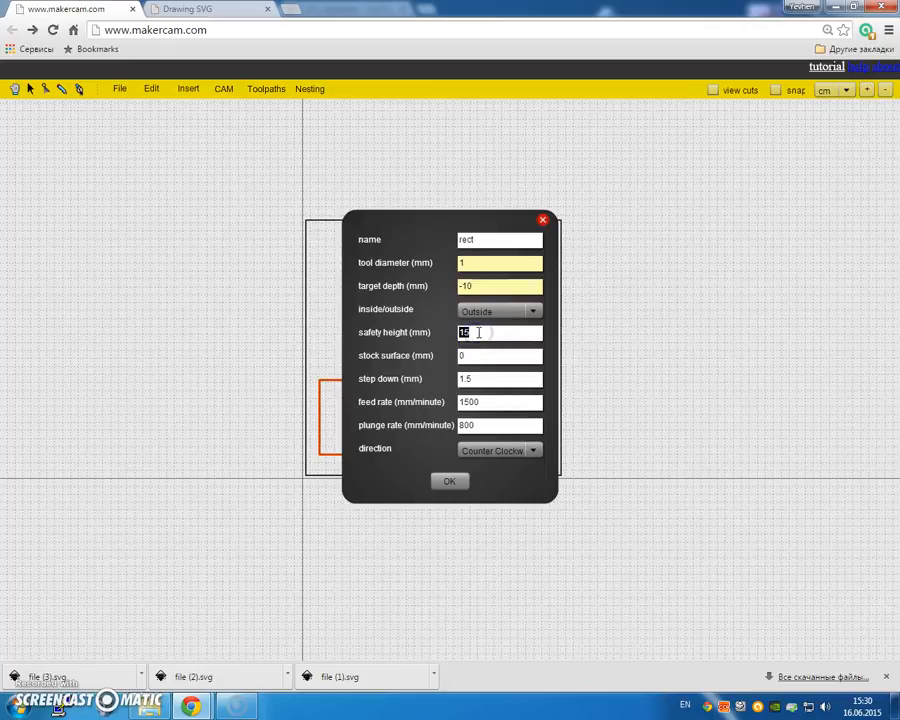
left_click(449, 481)
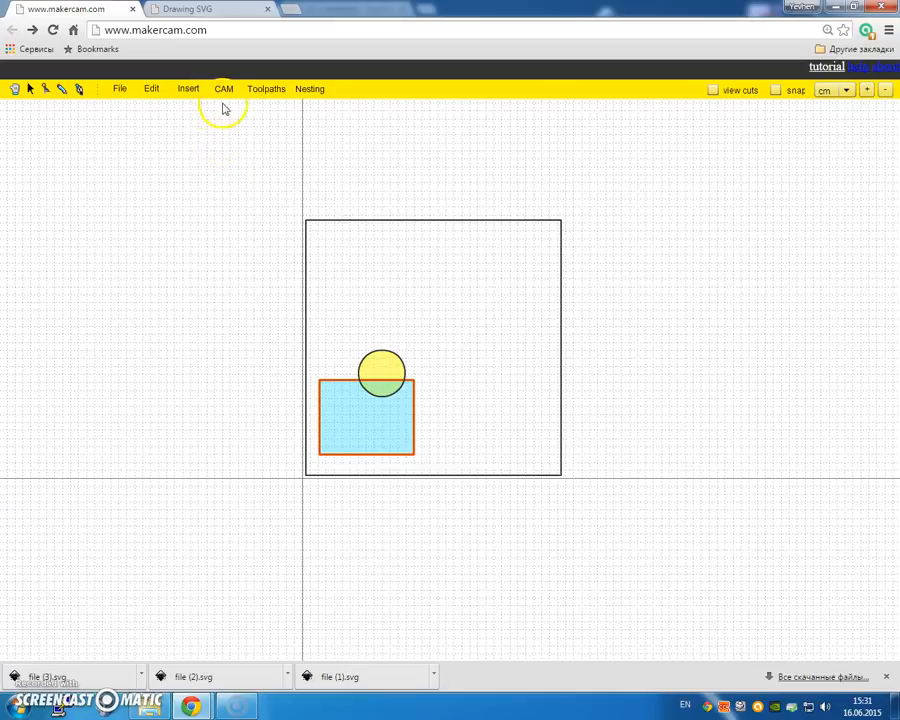
Step: Create another outside profile operation for the rectangle with 1 mm tool diameter and -3 mm target depth
left_click(261, 94)
left_click(226, 92)
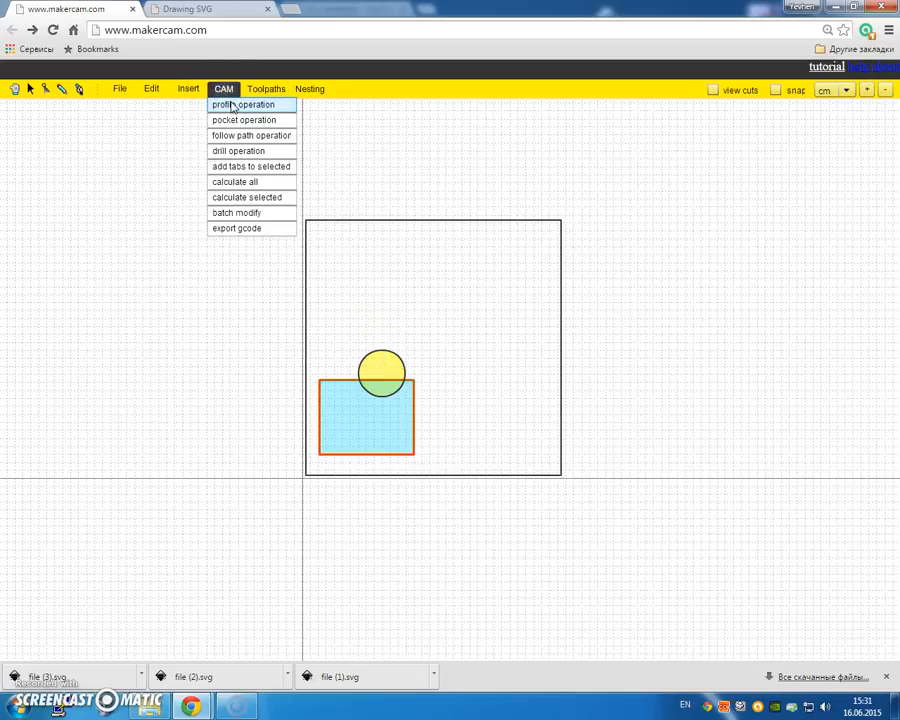
left_click(233, 106)
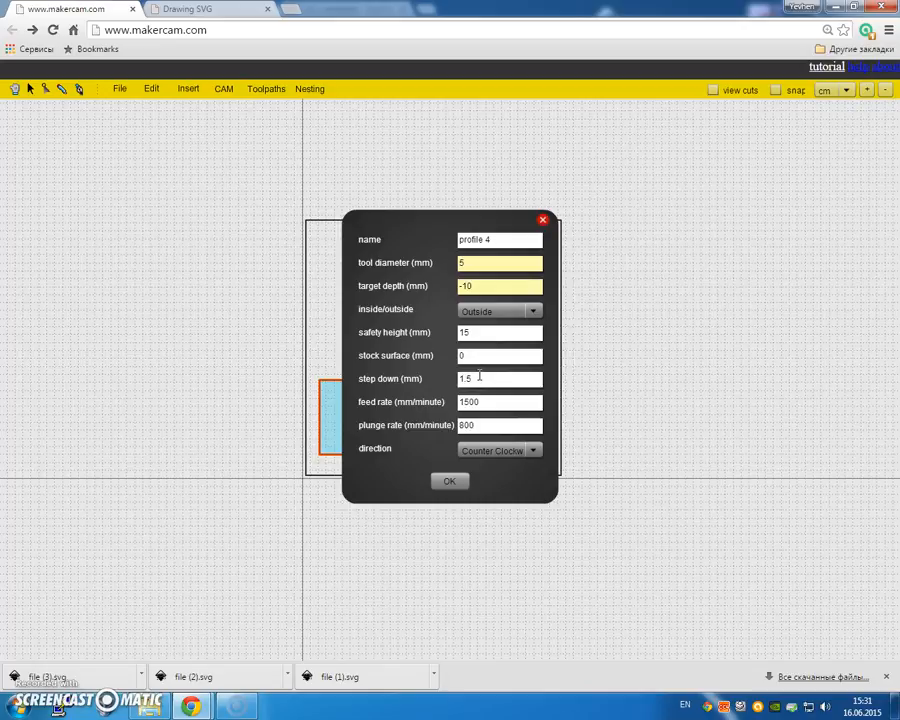
double_click(484, 263)
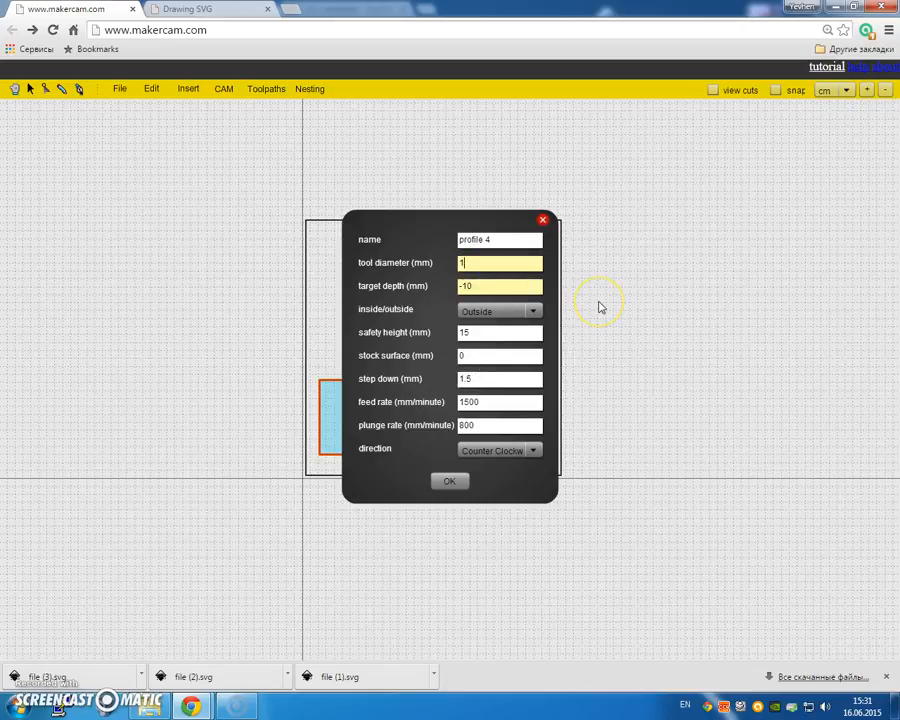
double_click(483, 285)
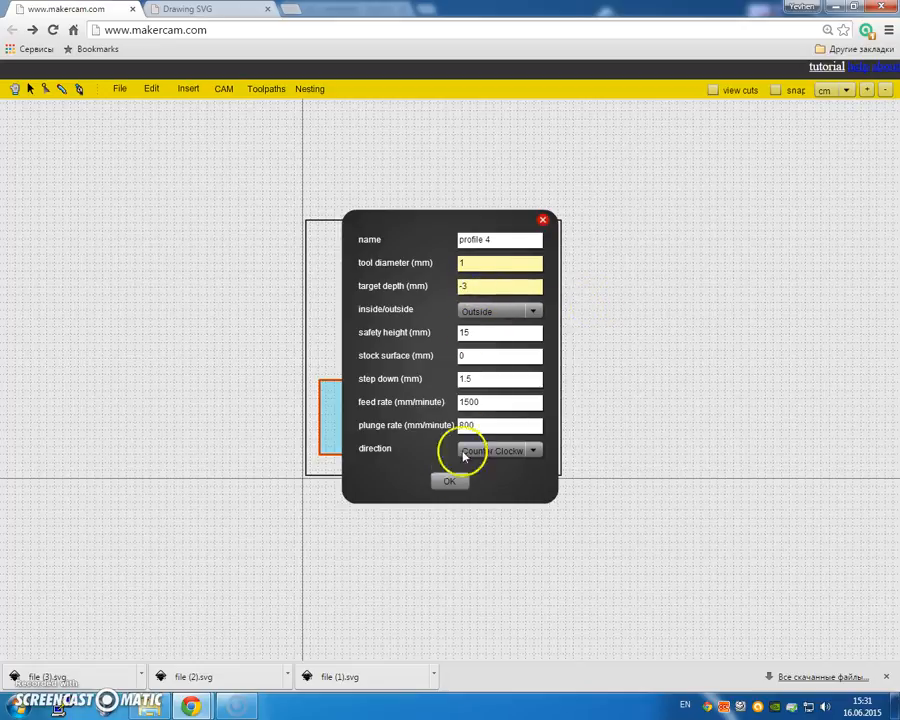
left_click(455, 483)
left_click(402, 370)
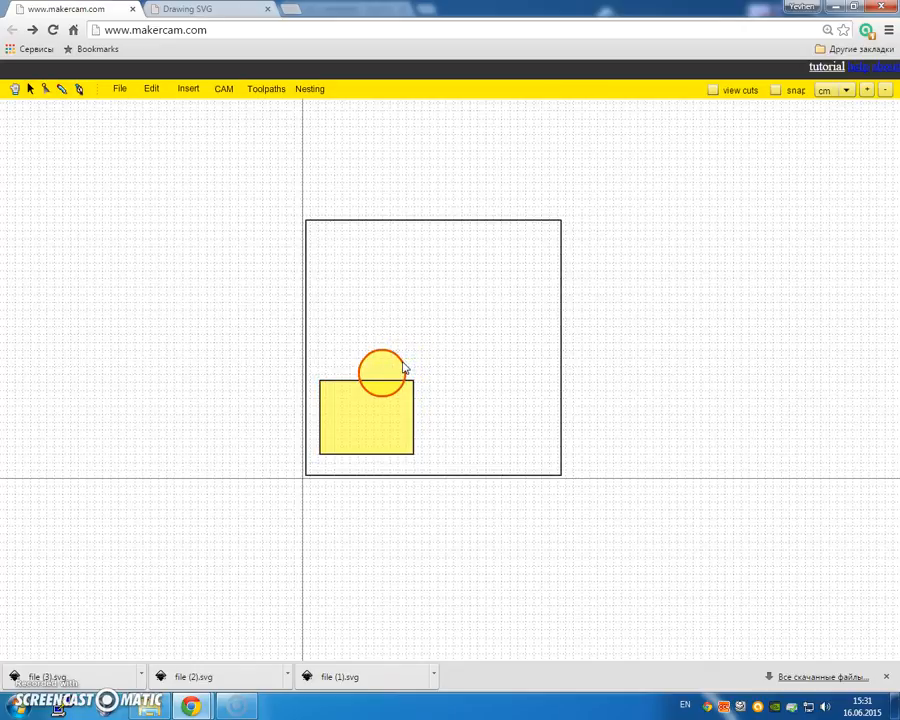
left_click(253, 168)
left_click(383, 377)
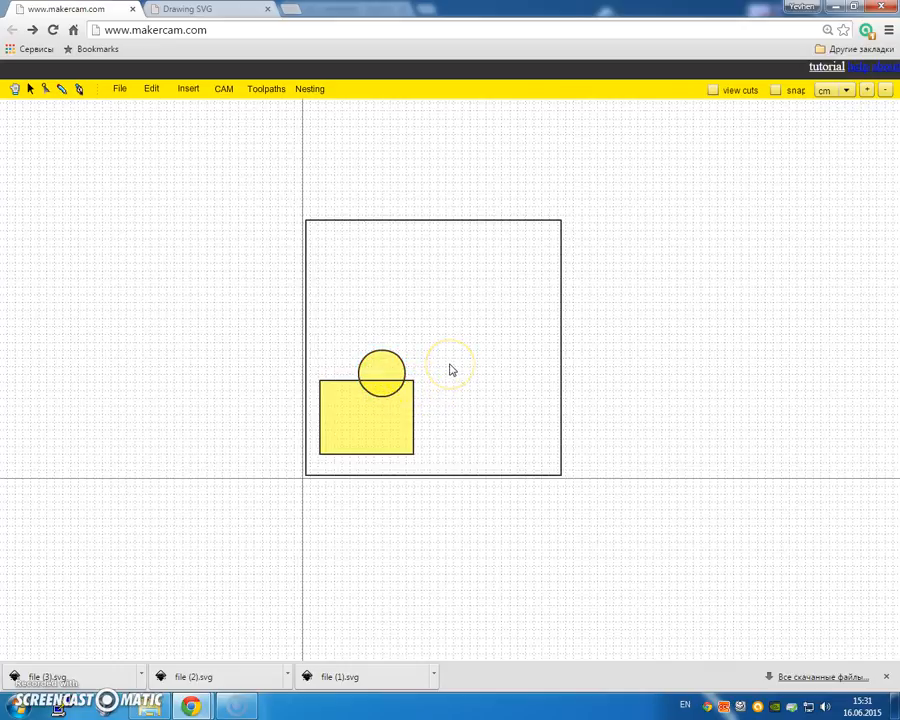
left_click(341, 382)
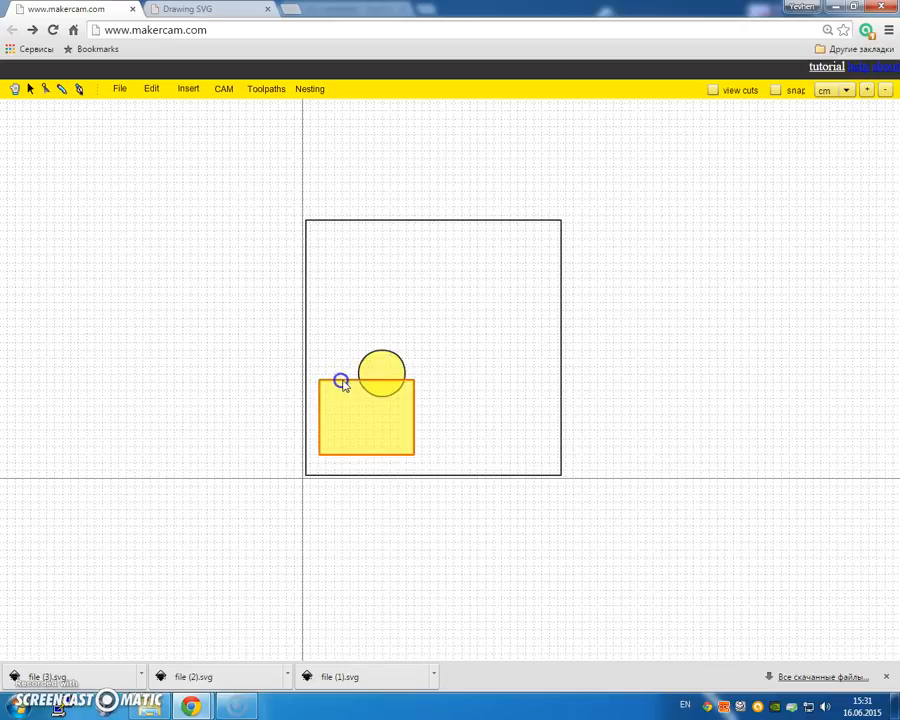
left_click(263, 90)
left_click(223, 89)
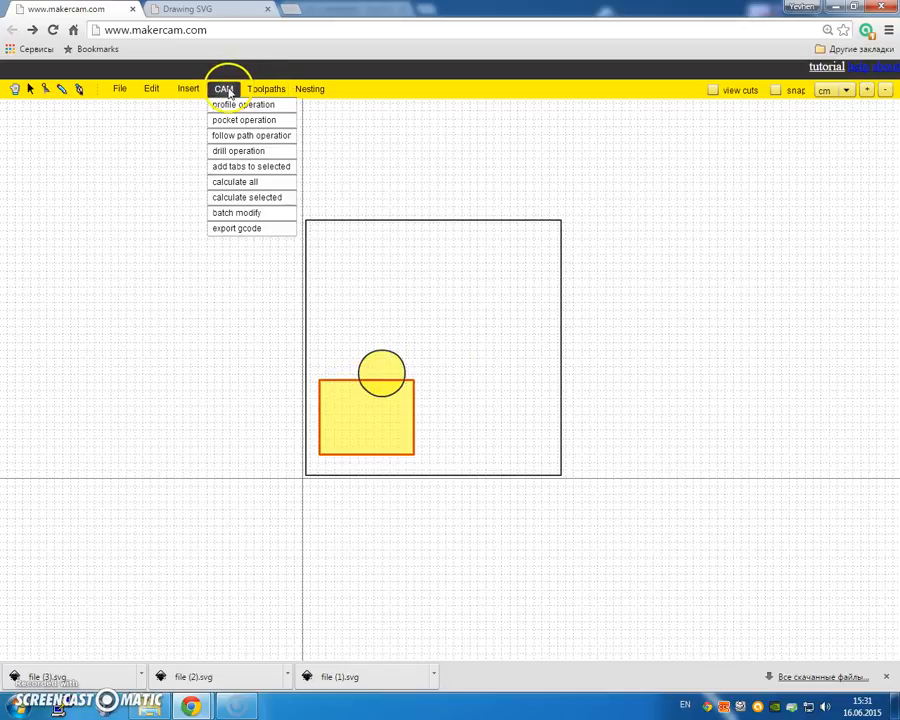
left_click(238, 214)
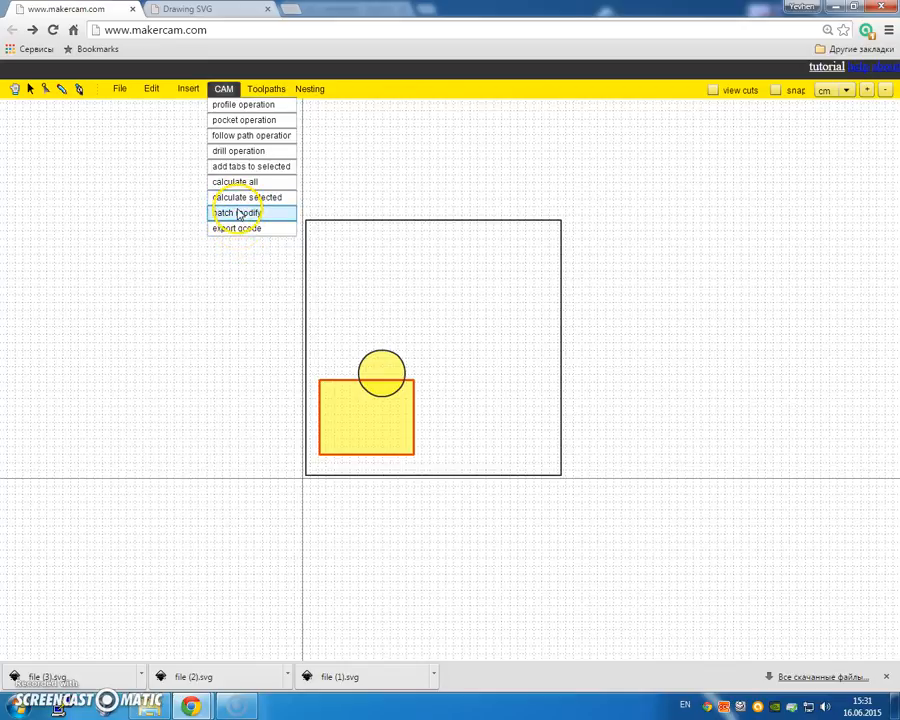
Step: Batch modify the circle and rectangle operations to 1 mm tool diameter, -1.5 mm target depth, 3 mm safety height and .5 mm step down
left_click(407, 372)
left_click(406, 372)
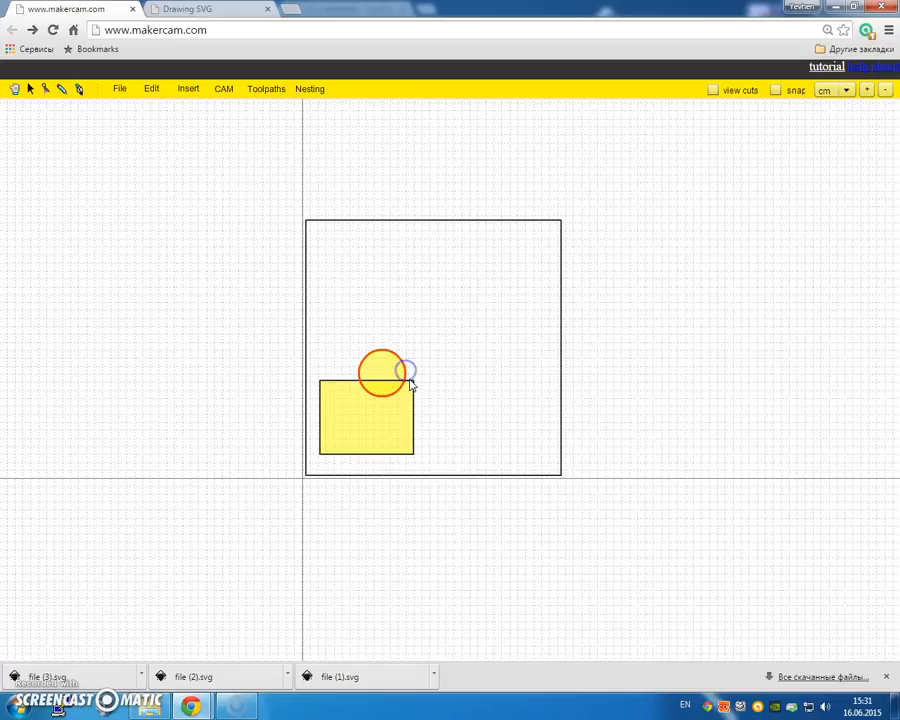
left_click(414, 388, "shift")
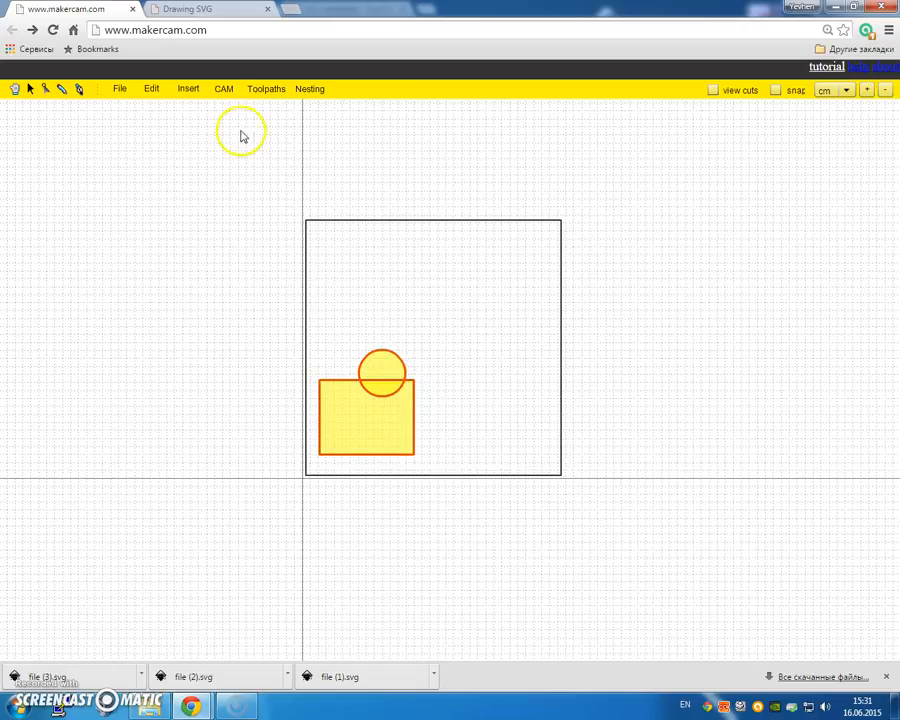
left_click(224, 89)
left_click(222, 212)
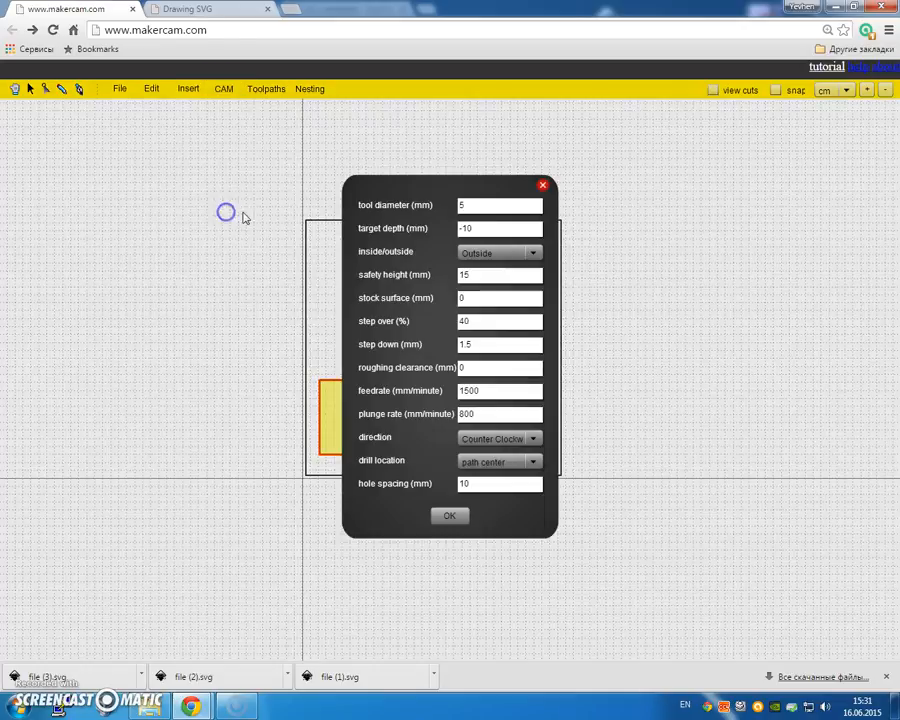
left_click(490, 206)
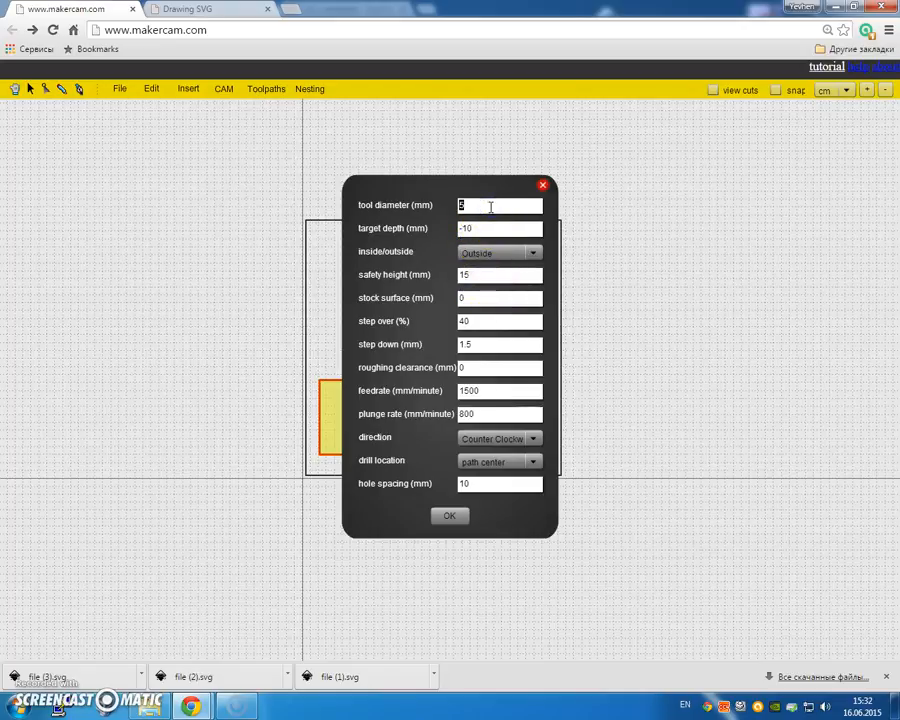
left_click(491, 229)
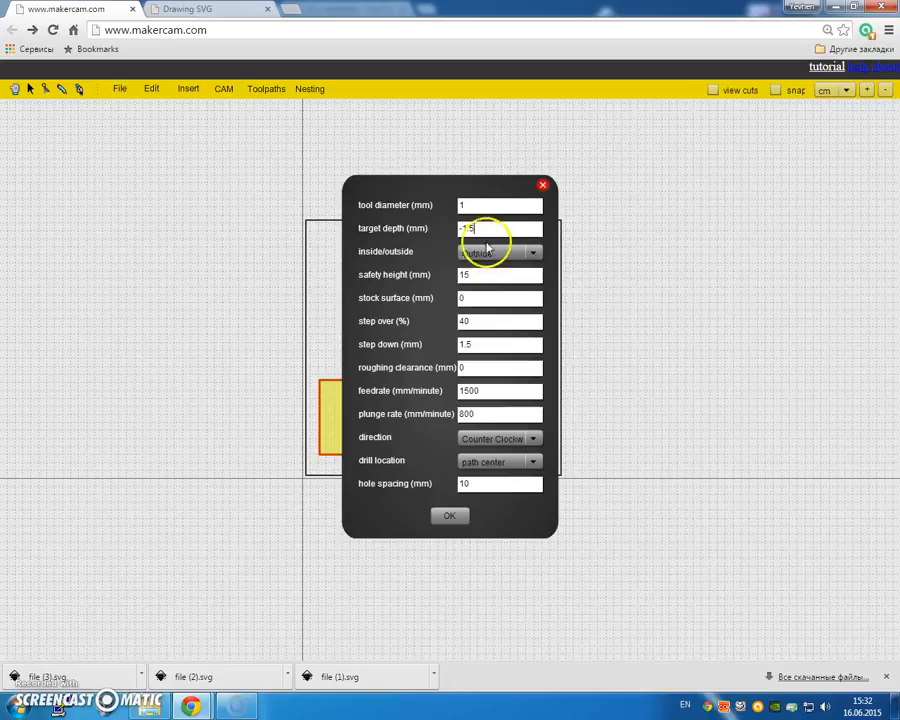
double_click(475, 275)
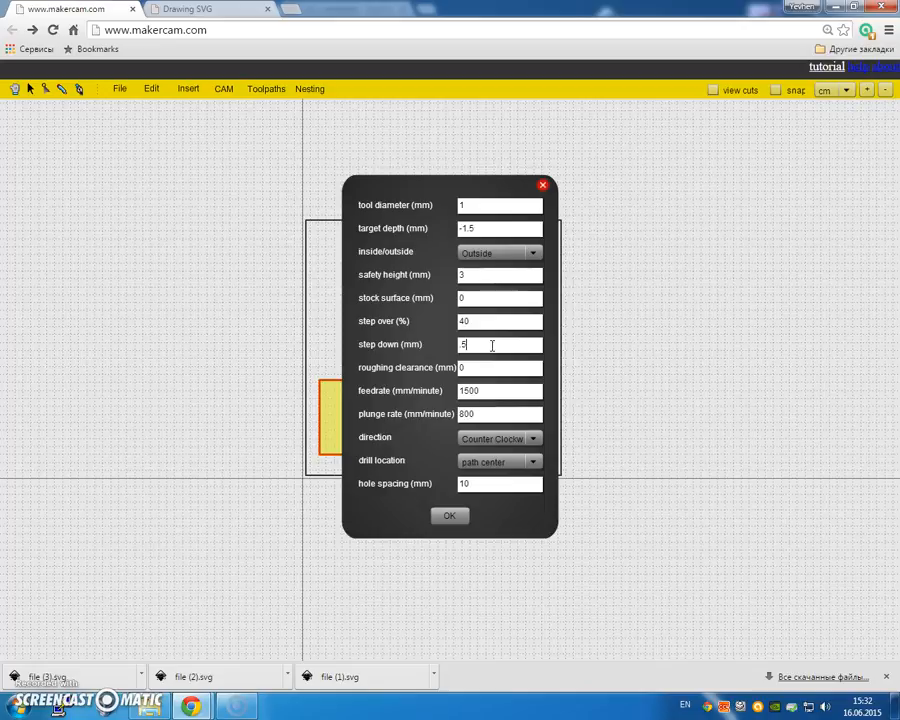
left_click(488, 345)
left_click(451, 516)
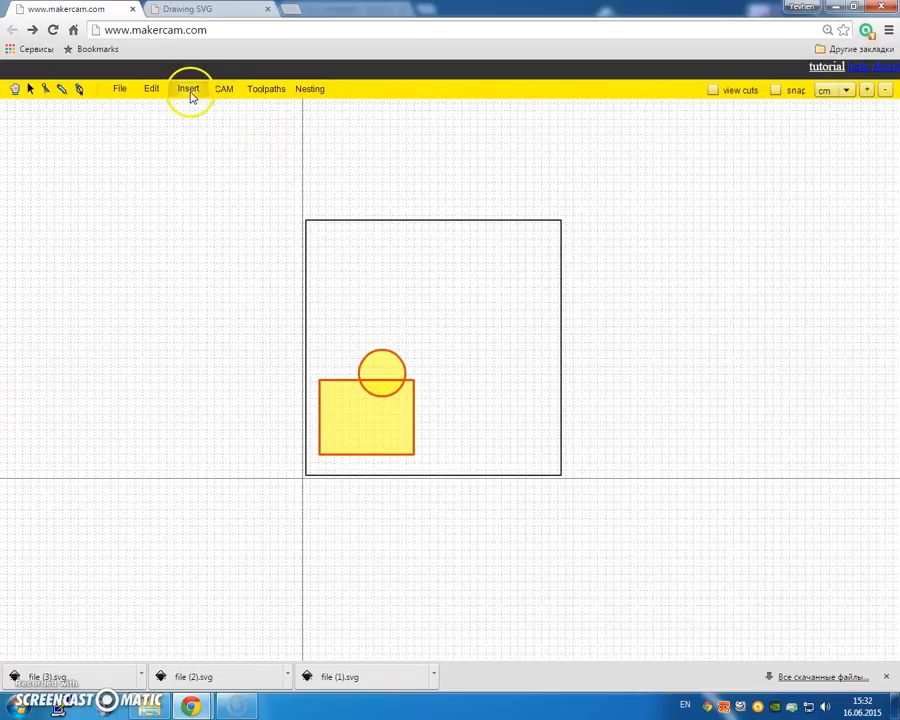
Step: Try to export the toolpaths as G-code with the profiles ordered last
left_click(223, 90)
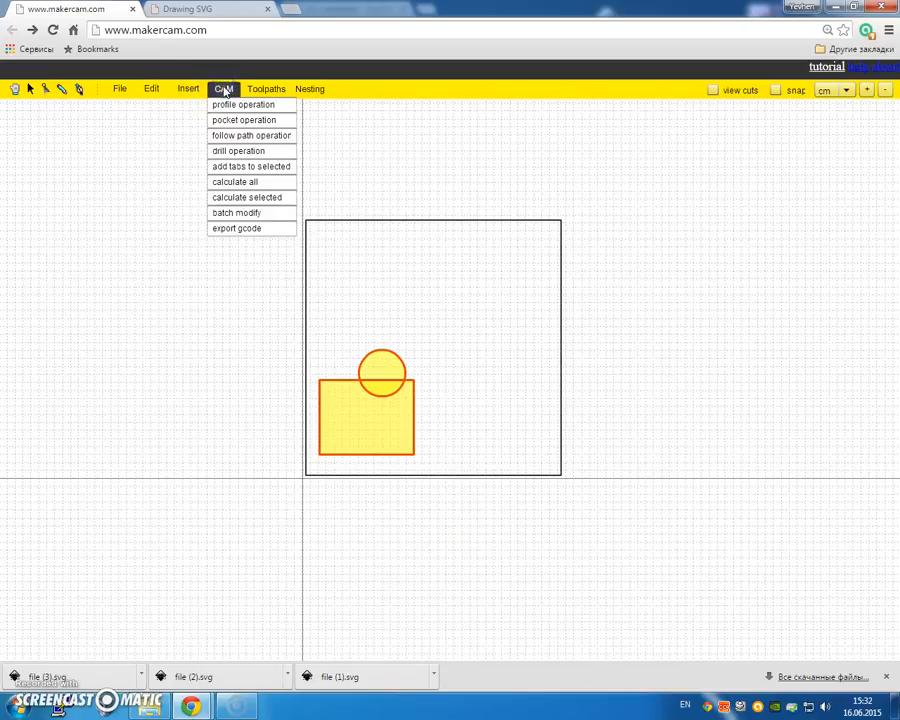
left_click(248, 228)
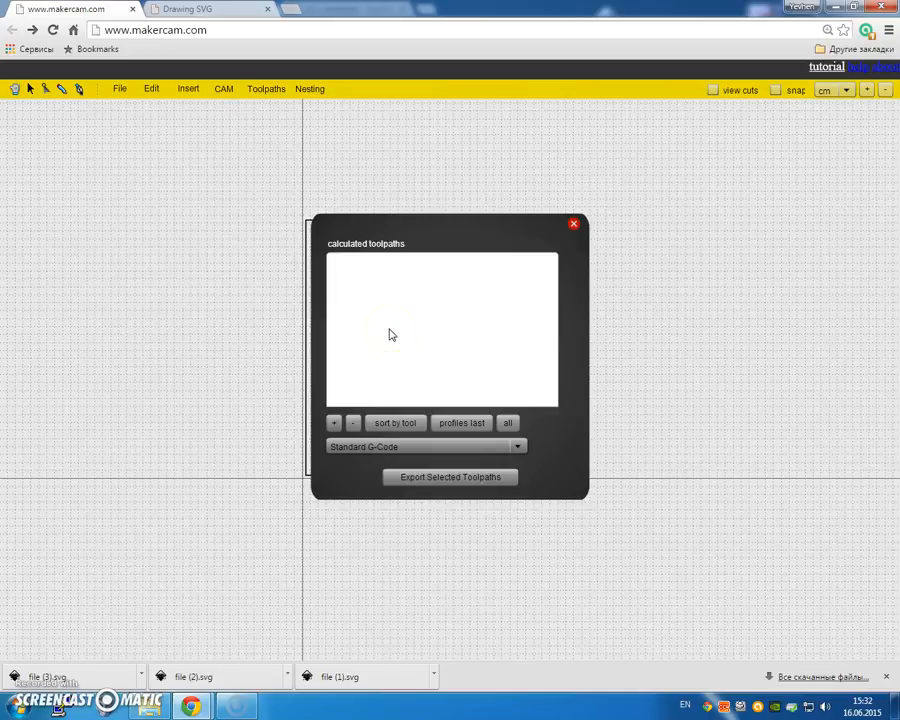
left_click(463, 421)
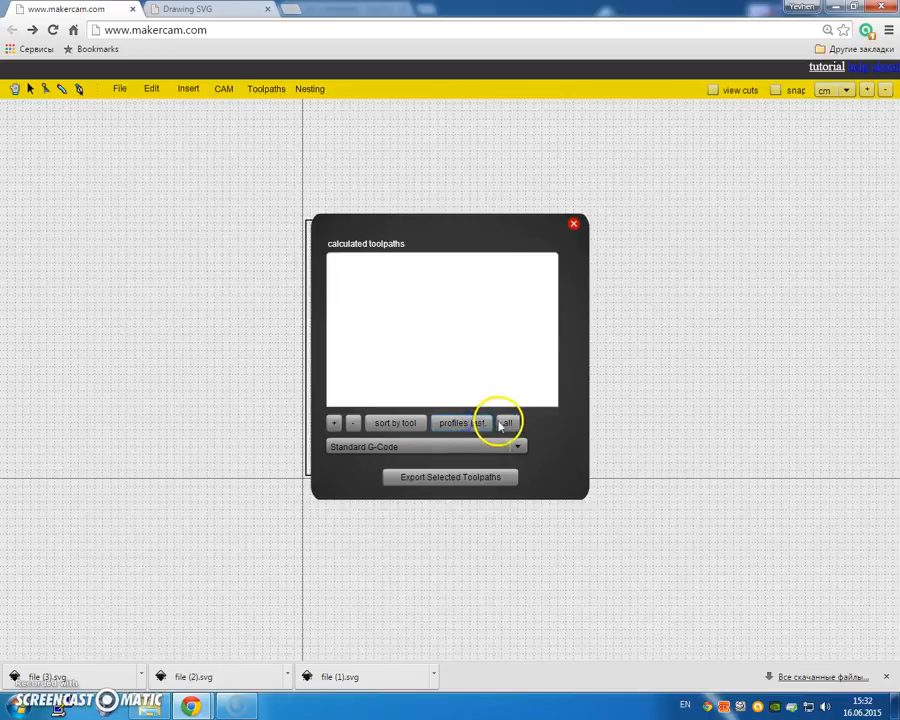
left_click(389, 258)
left_click(446, 476)
left_click(573, 223)
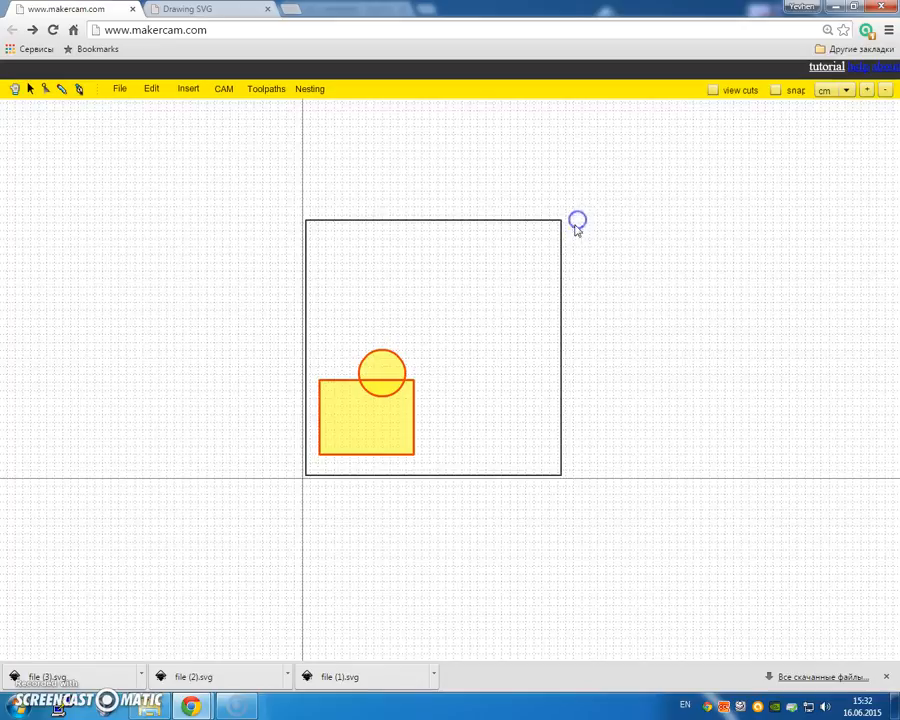
Step: Check the list of toolpaths and the G-code export options, and close the export dialog
left_click(425, 372)
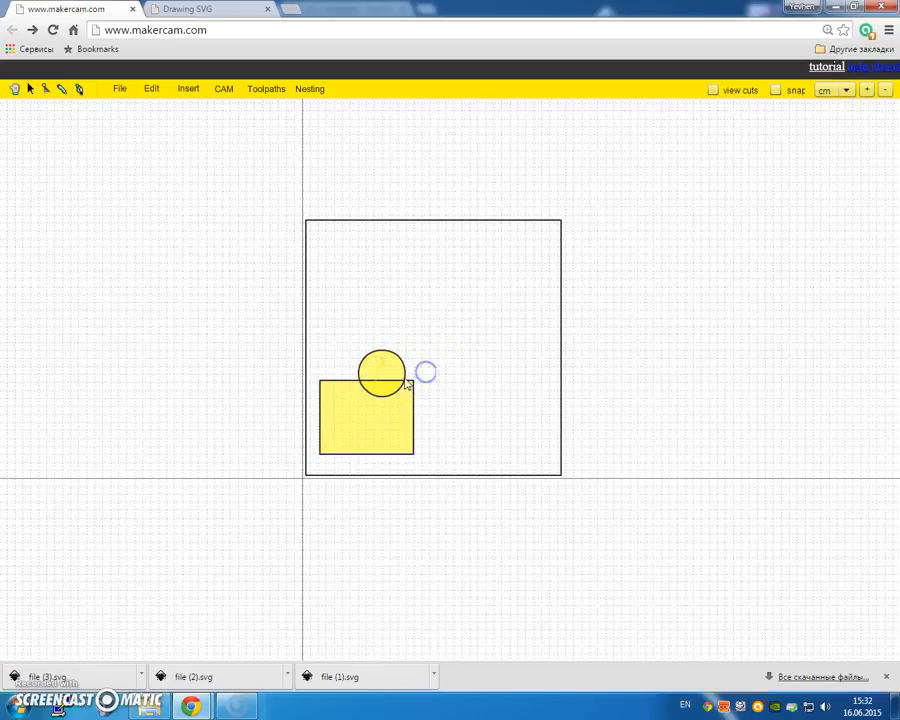
left_click(264, 90)
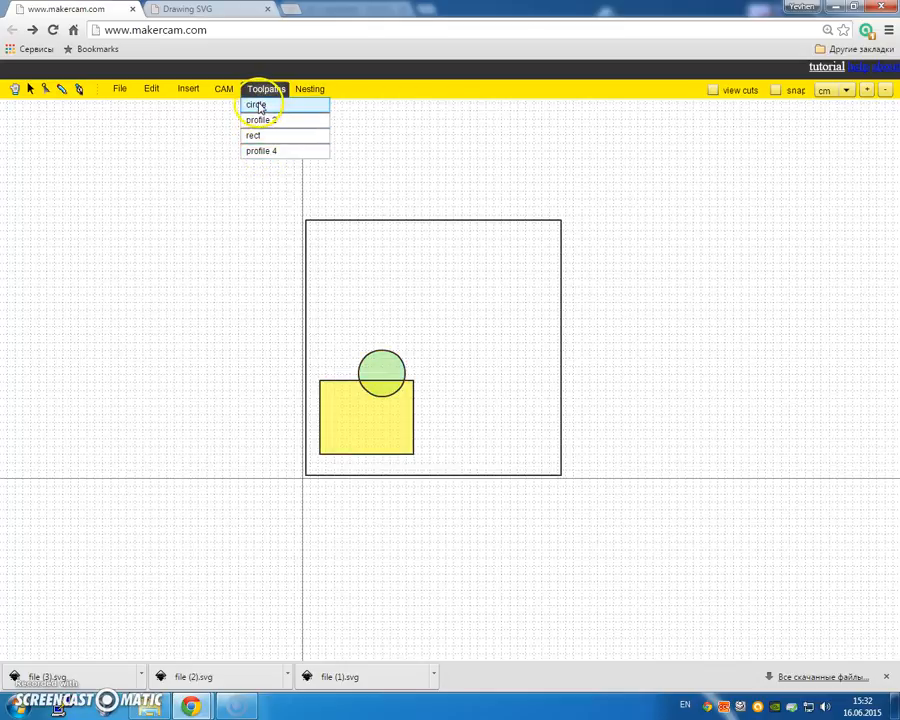
mouse_move(222, 88)
left_click(244, 231)
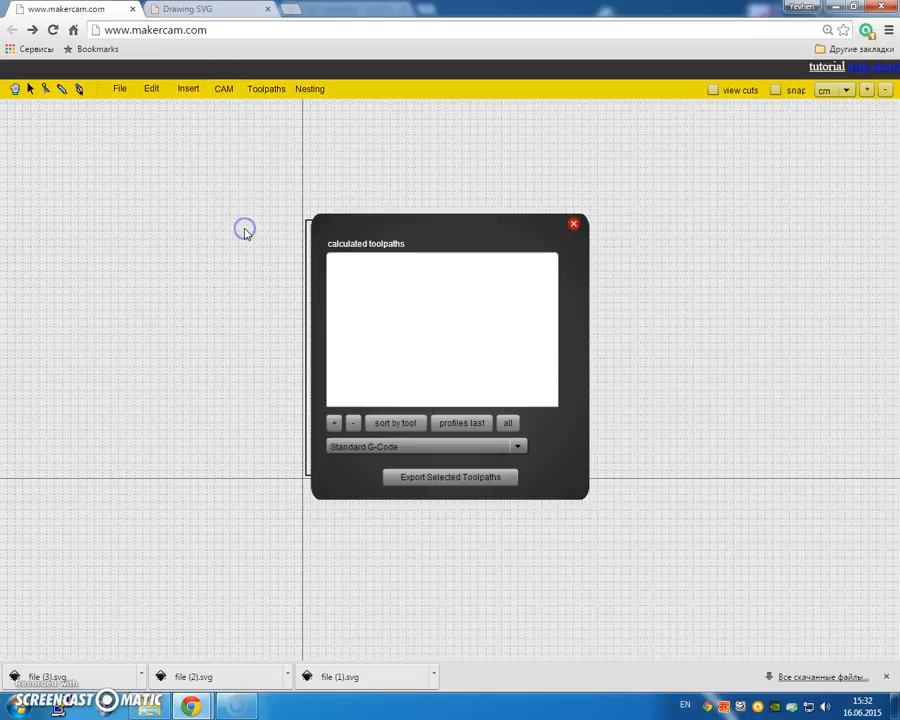
left_click(333, 427)
left_click(350, 427)
left_click(378, 447)
left_click(428, 459)
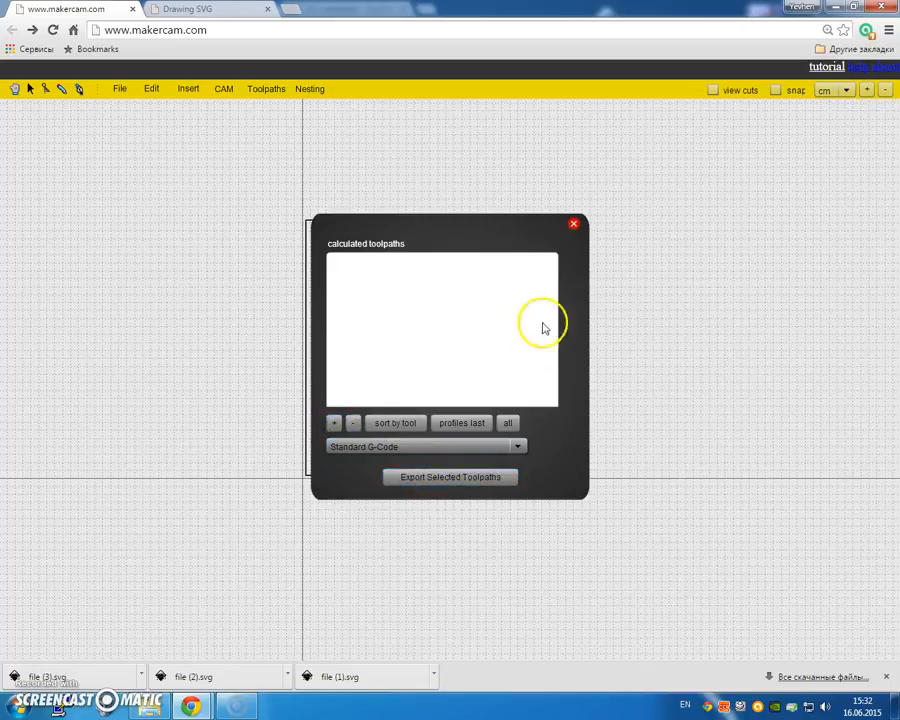
left_click(573, 226)
left_click(402, 362)
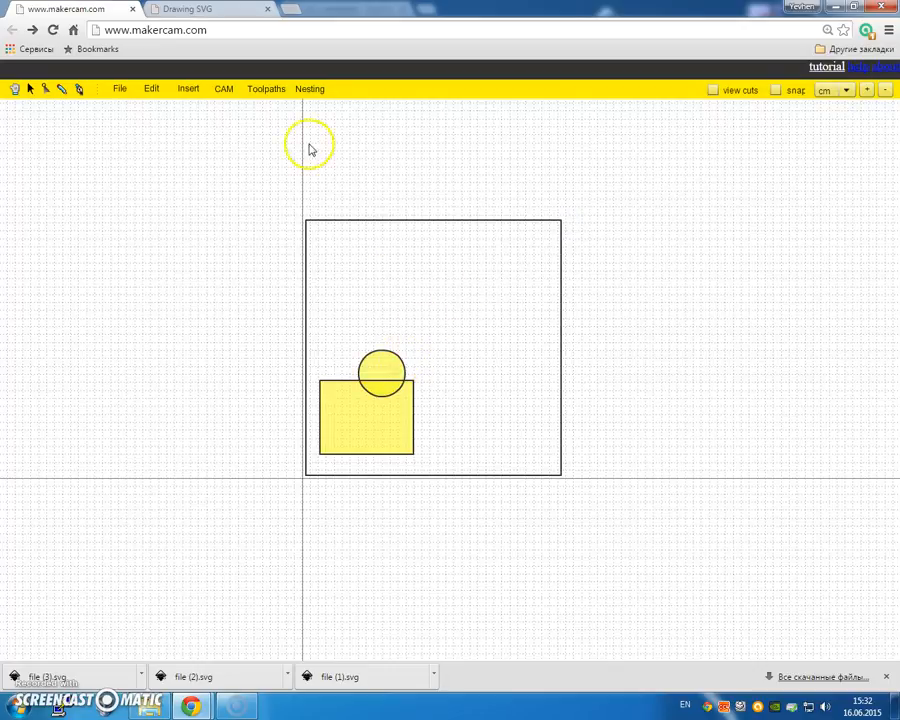
Step: Calculate the toolpaths for all operations
left_click(262, 90)
left_click(224, 90)
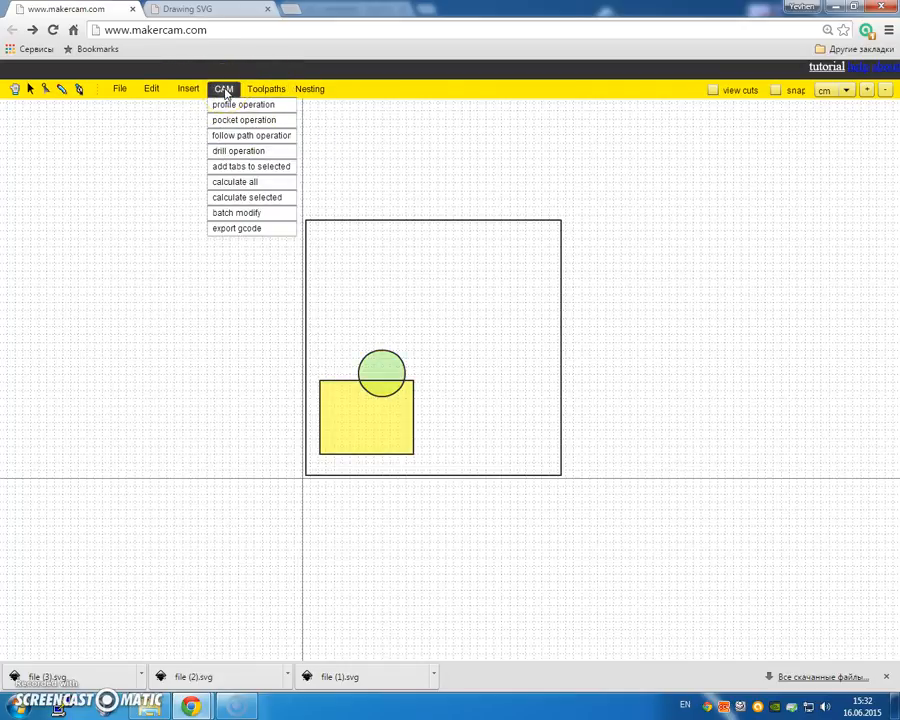
left_click(249, 182)
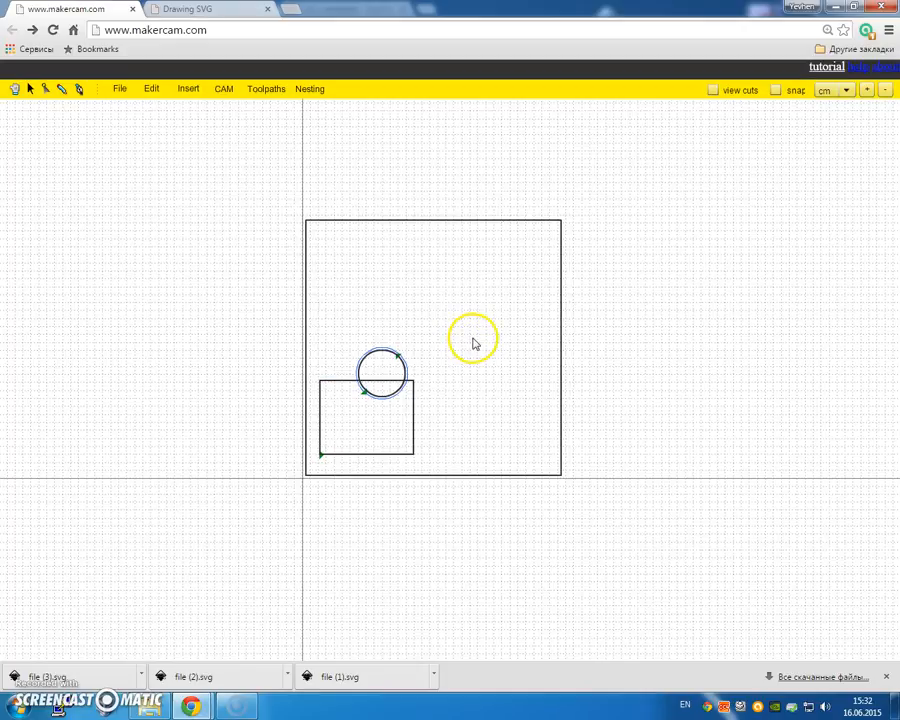
Step: Export the calculated circle toolpath as Standard G-Code
left_click(222, 91)
left_click(240, 229)
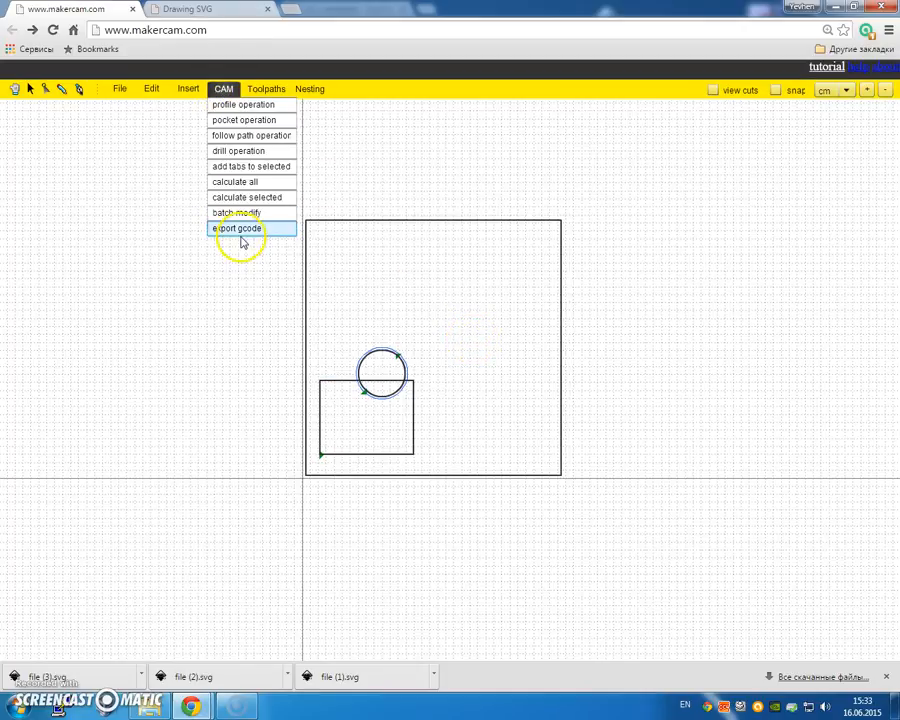
left_click(436, 292)
left_click(415, 262)
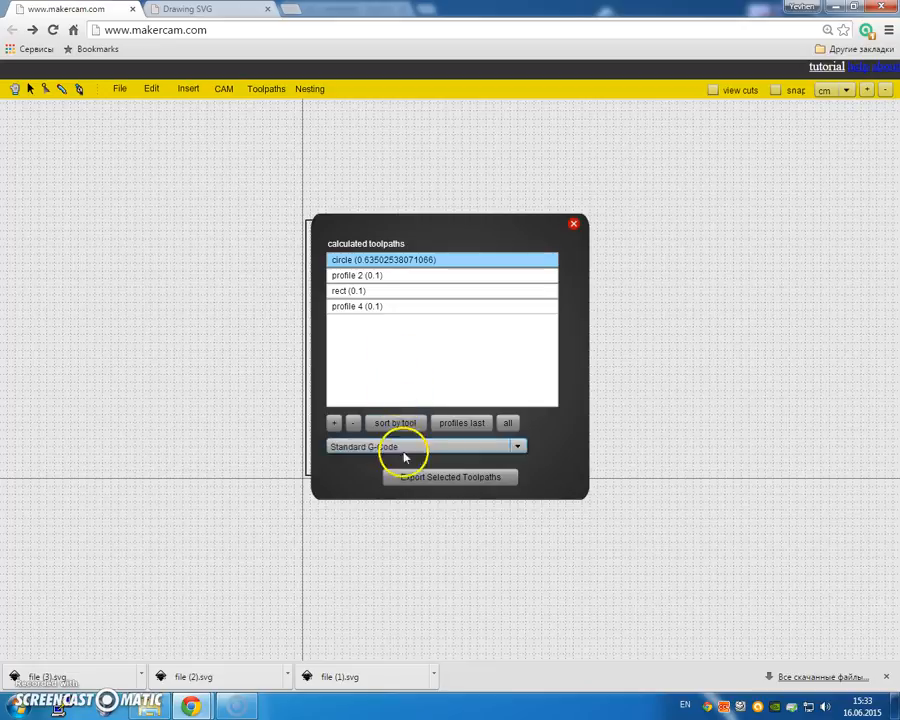
left_click(455, 478)
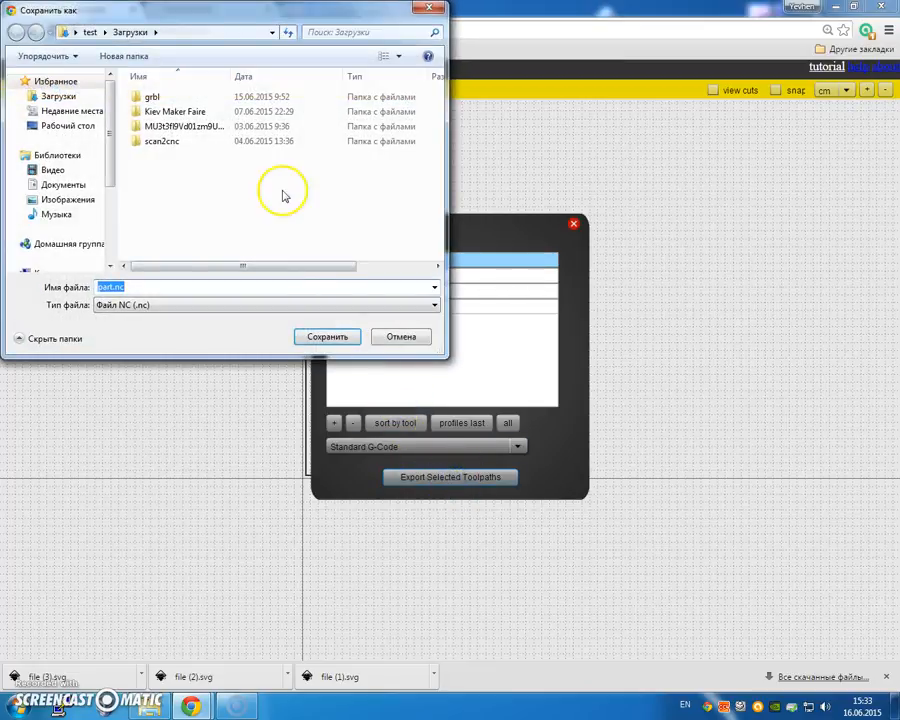
Step: Save the exported G-code on the Desktop as 11part.nc
left_click(68, 125)
left_click(142, 304)
left_click_drag(98, 287, 193, 273)
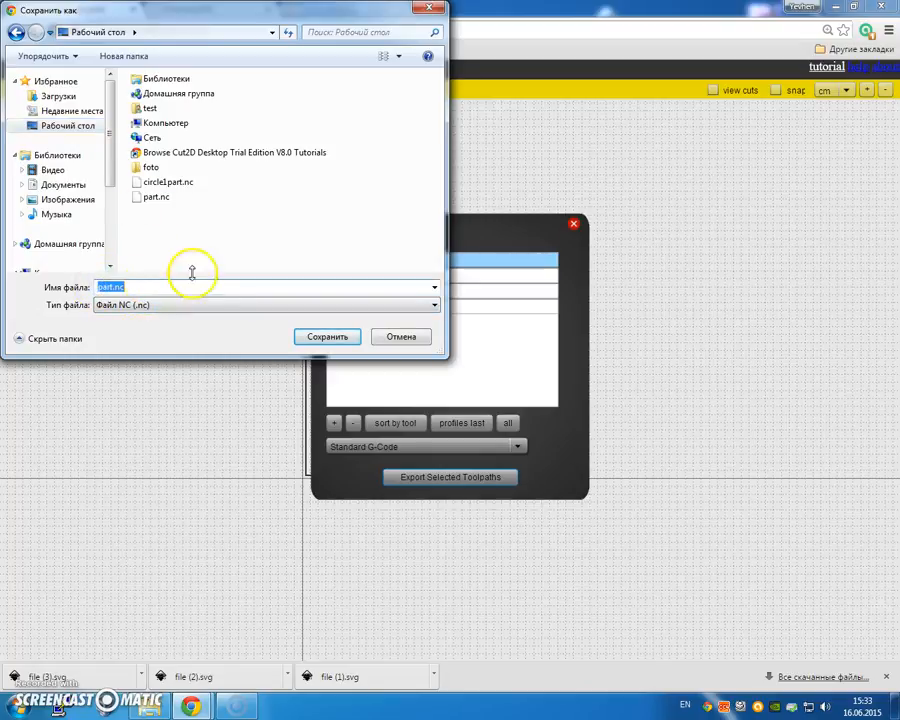
left_click(96, 286)
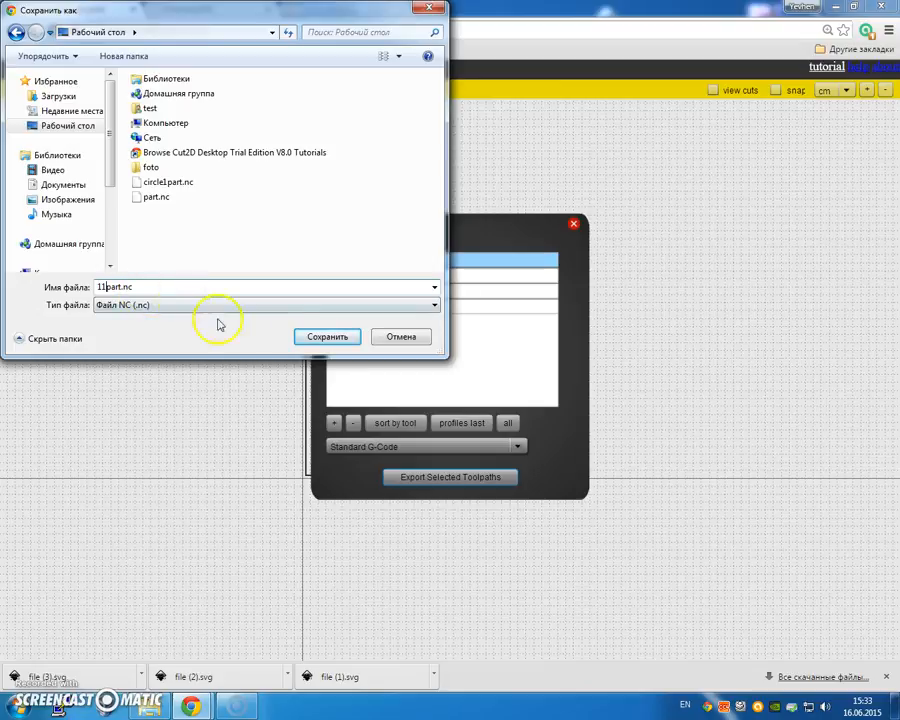
left_click(320, 335)
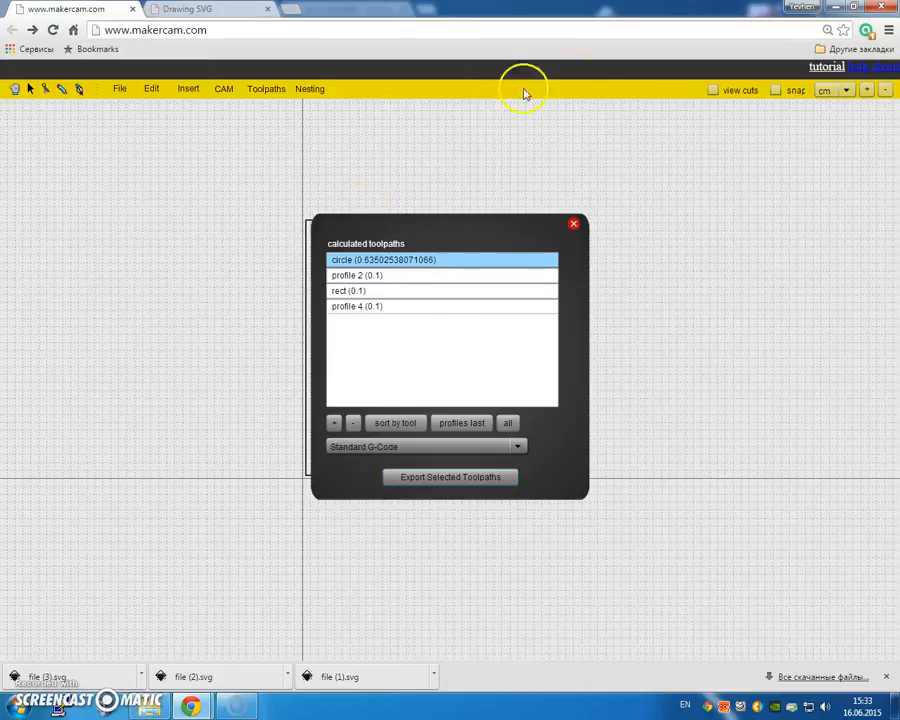
Step: Open 11part.nc from the desktop in OpenSCAM to simulate the circle toolpath
mouse_move(157, 710)
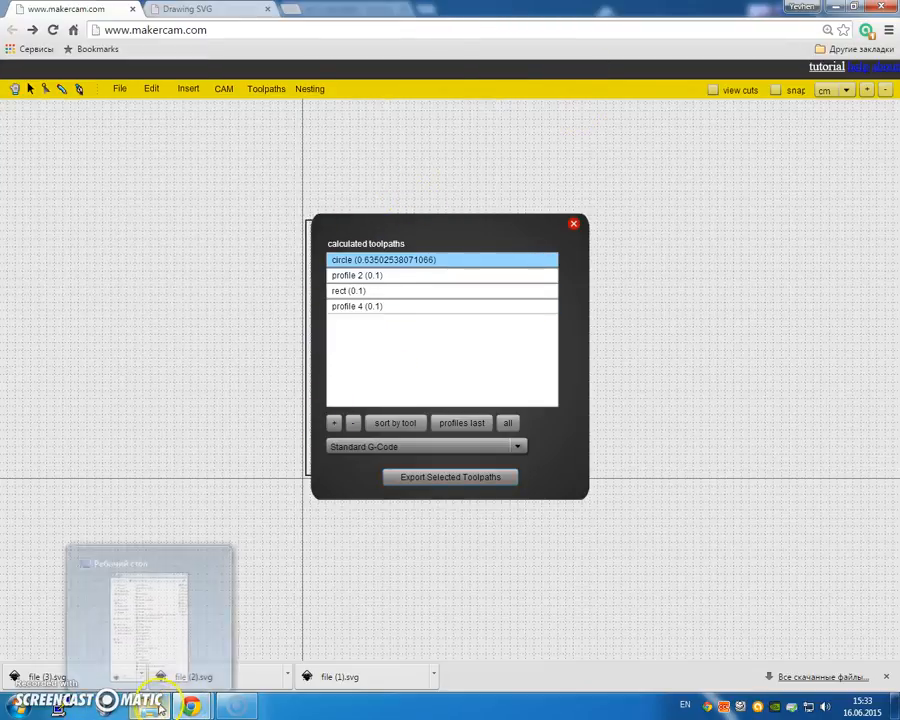
key("super+d")
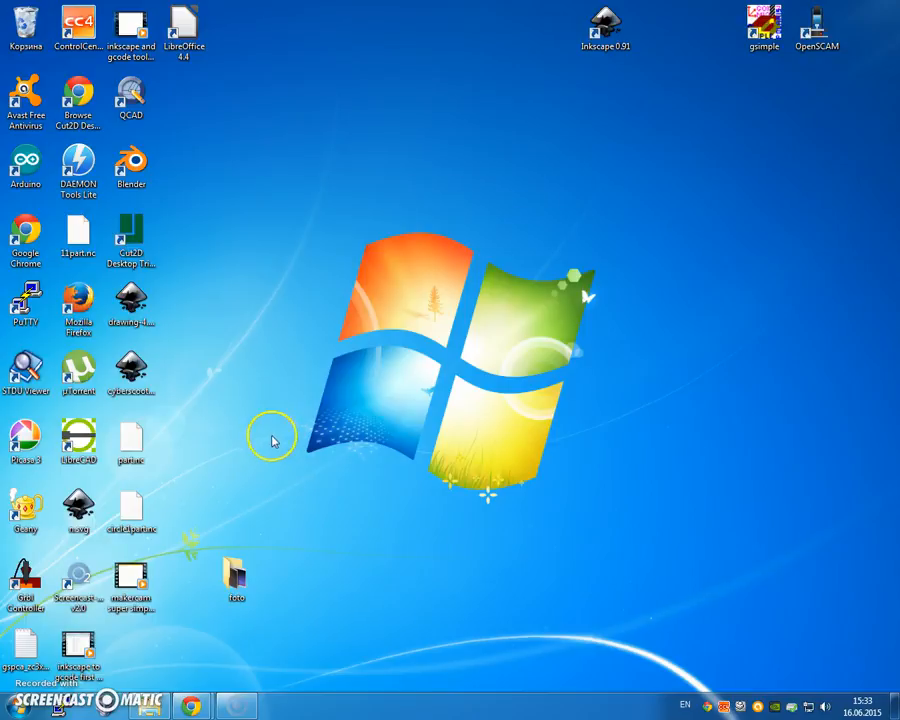
left_click(78, 234)
left_click_drag(78, 234, 816, 36)
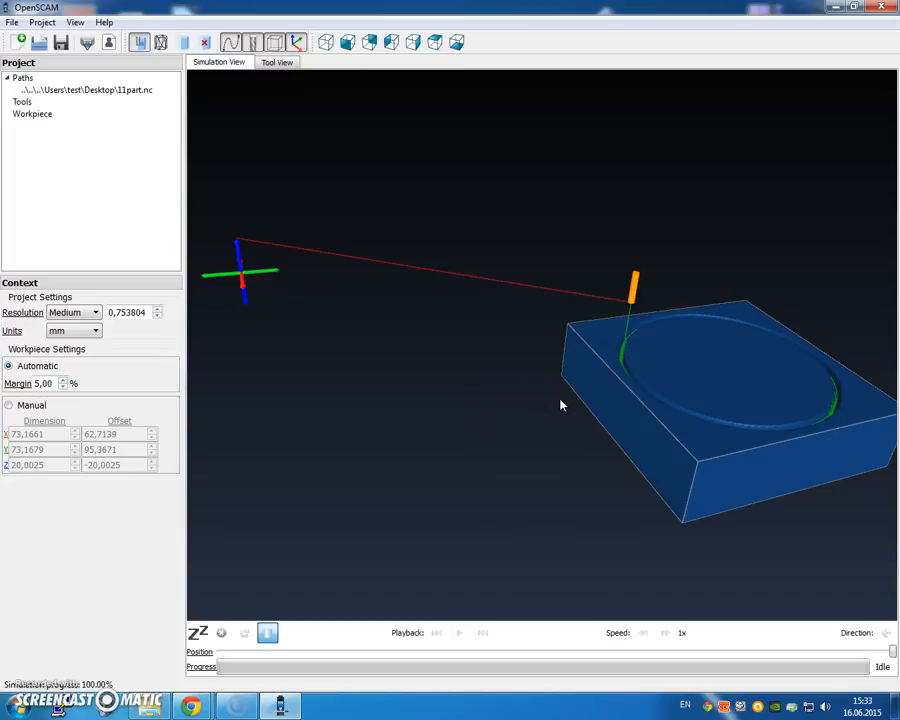
Step: Switch to the File Explorer window of the Desktop folder and show its files as tiles without the preview pane
key("super+d")
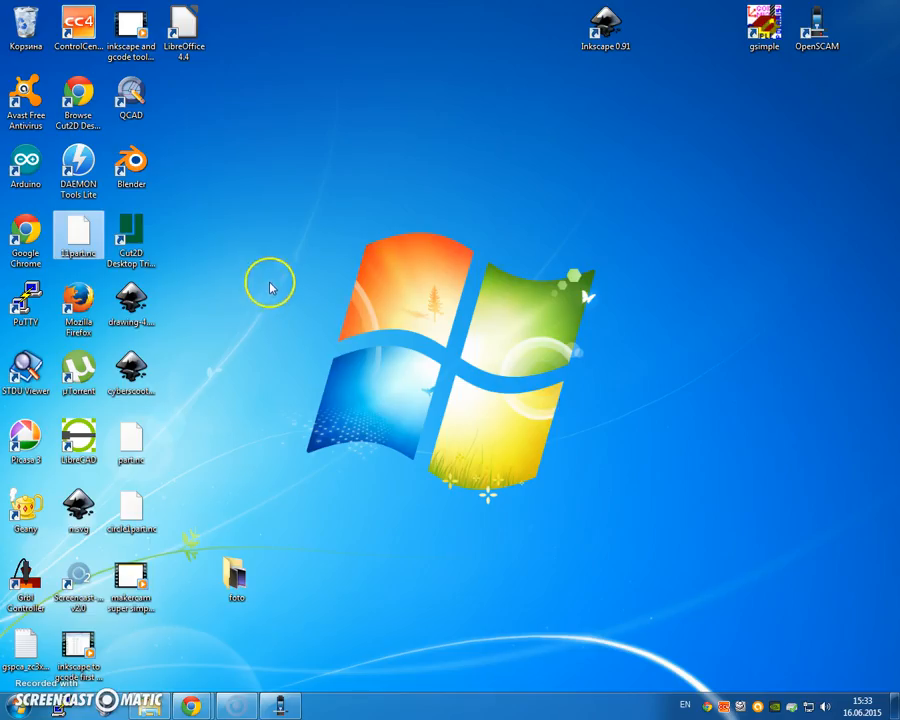
key("alt+Tab")
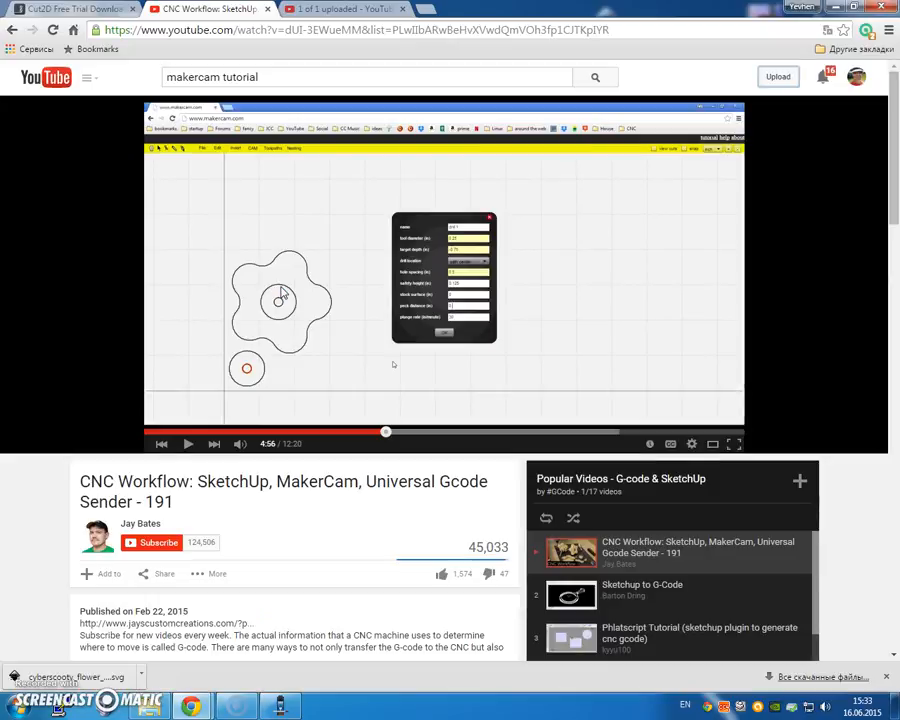
key("alt+Tab")
key("Tab")
key("Tab")
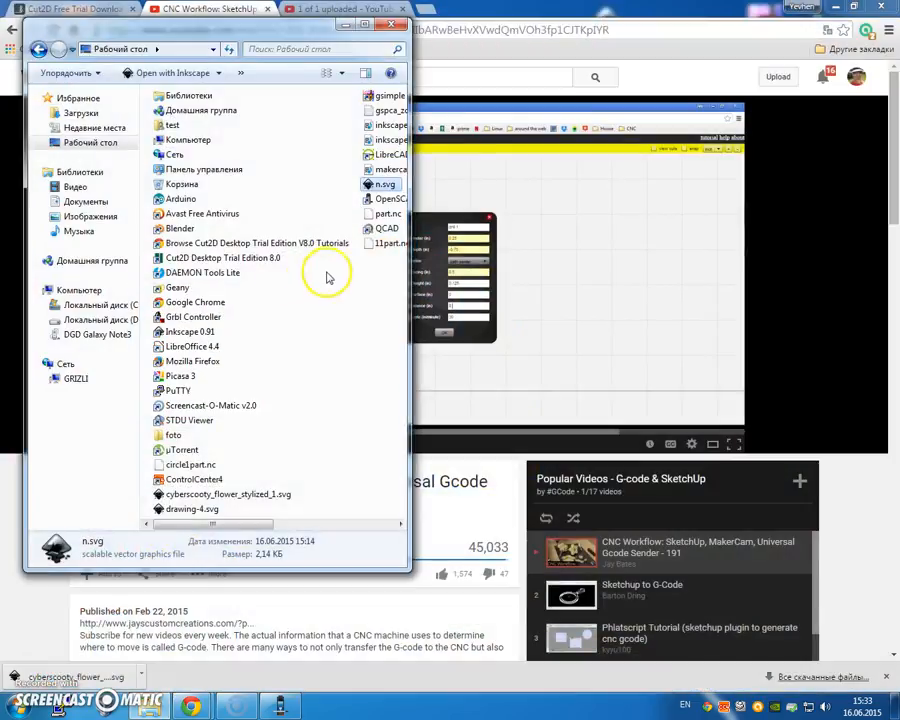
left_click(366, 73)
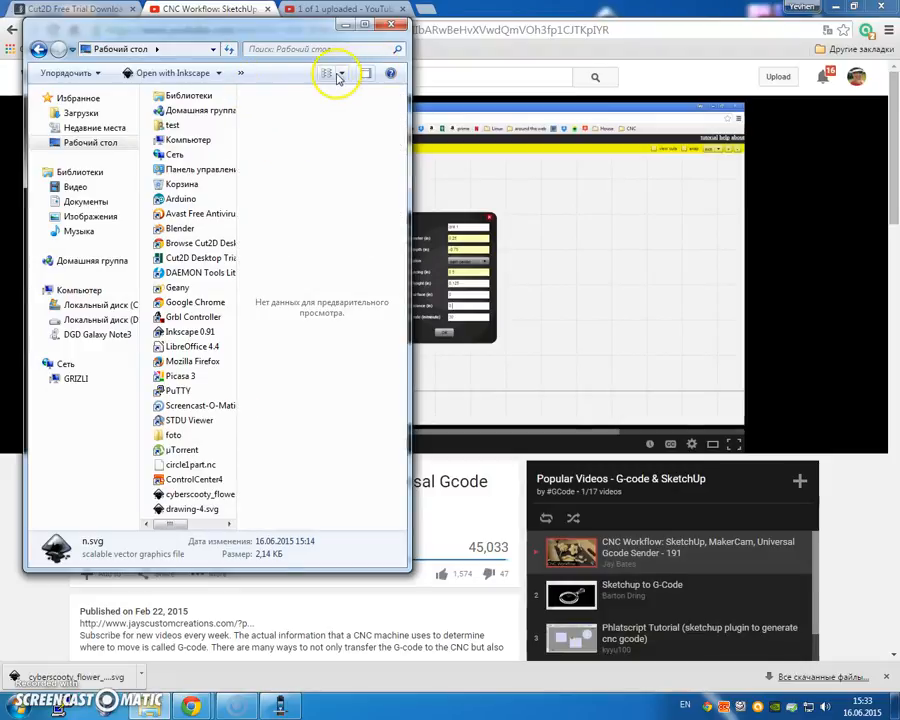
left_click(328, 74)
left_click(328, 74)
left_click(366, 75)
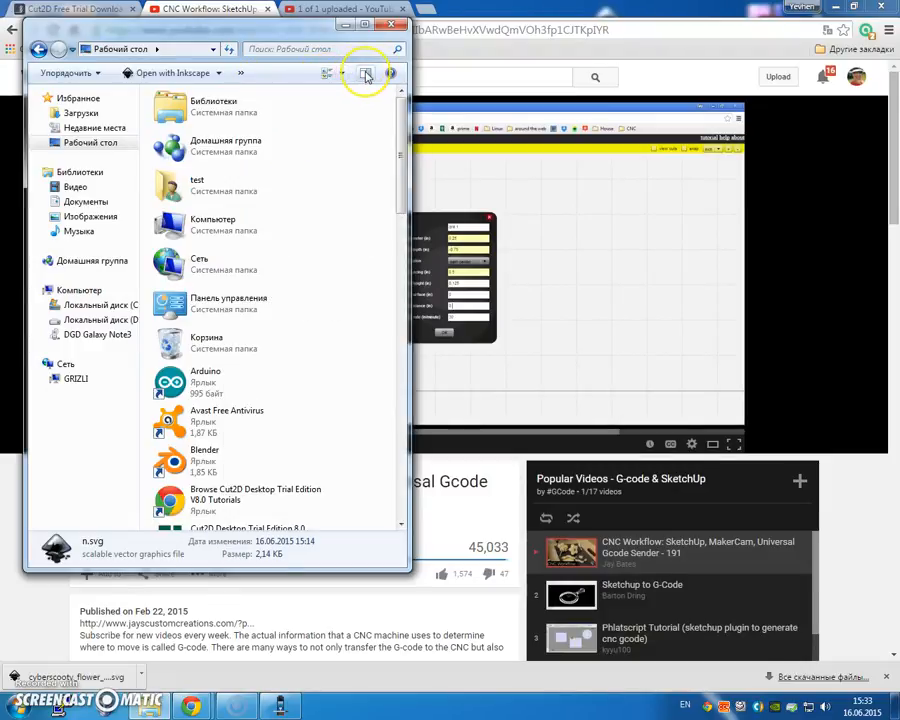
Step: Look through the Desktop folder for the exported file 11part.nc
left_click(366, 75)
left_click(366, 75)
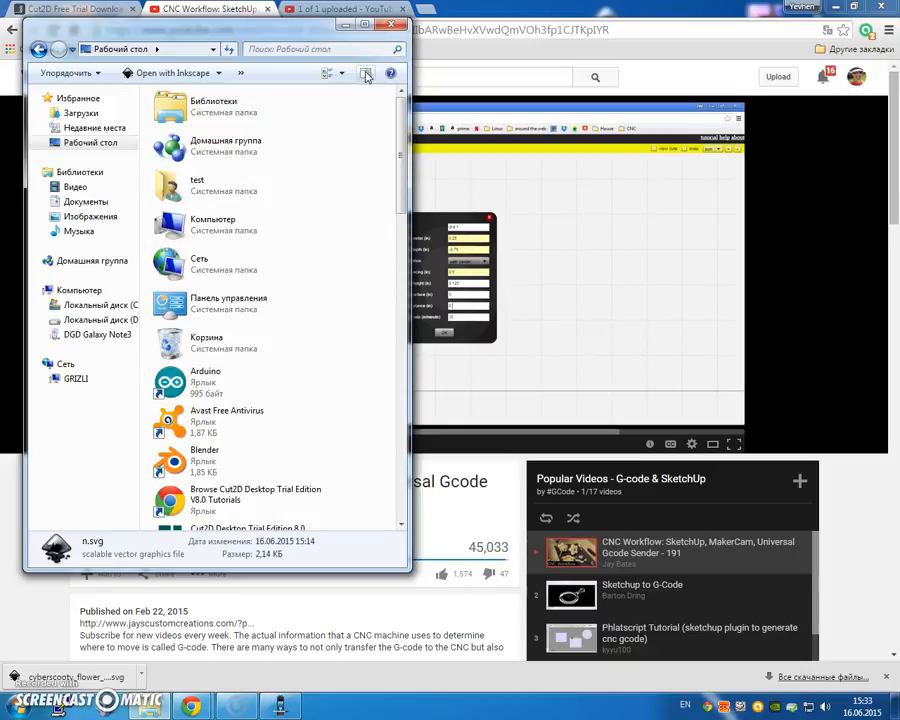
left_click(104, 142)
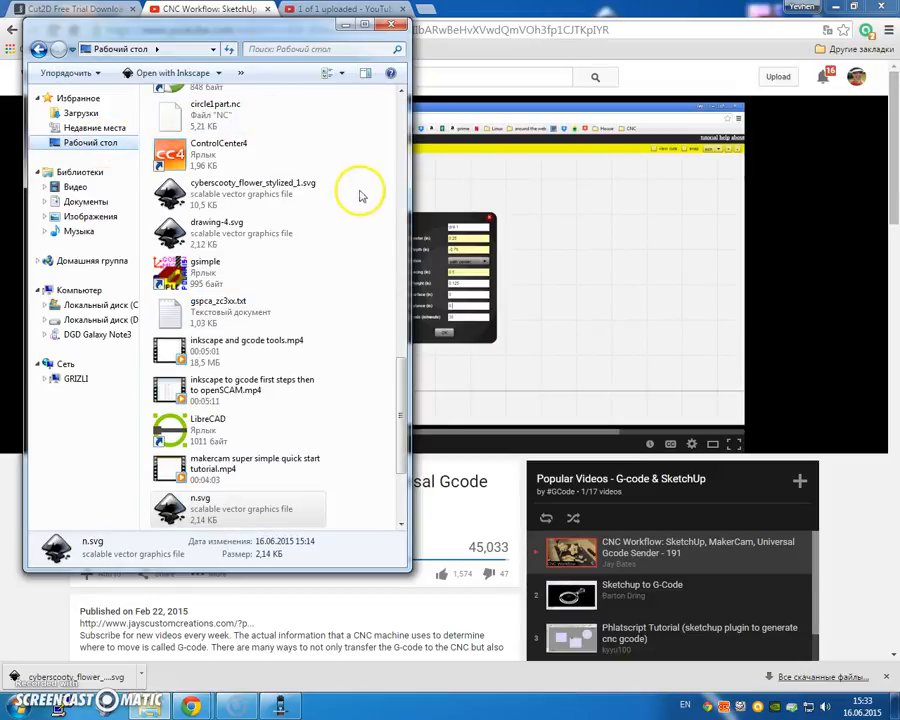
left_click(366, 75)
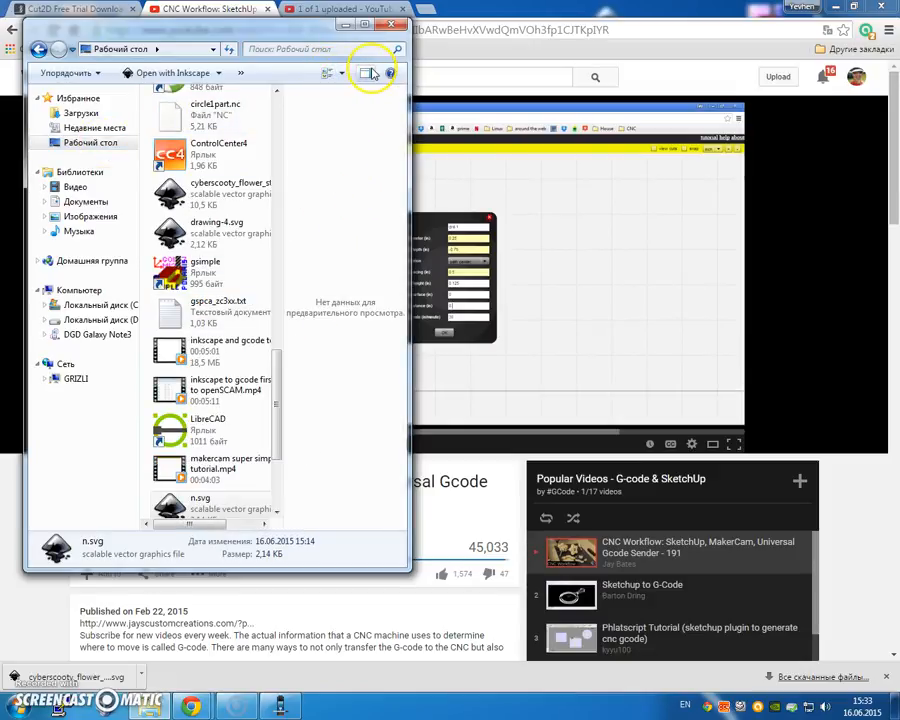
left_click(366, 75)
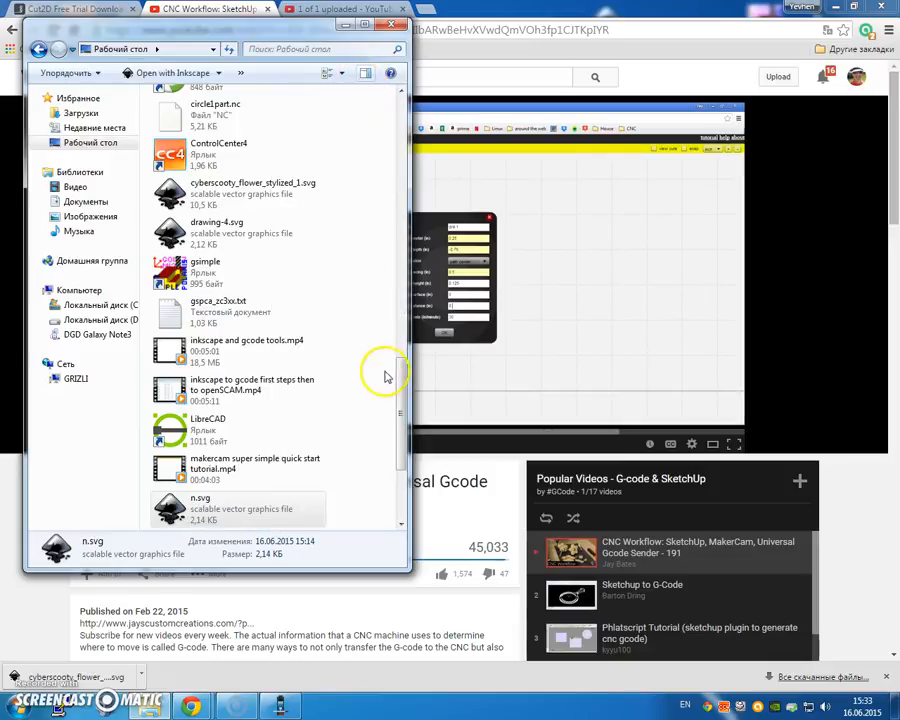
scroll(390, 410, "down", 3)
scroll(406, 293, "up", 3)
scroll(386, 454, "down", 3)
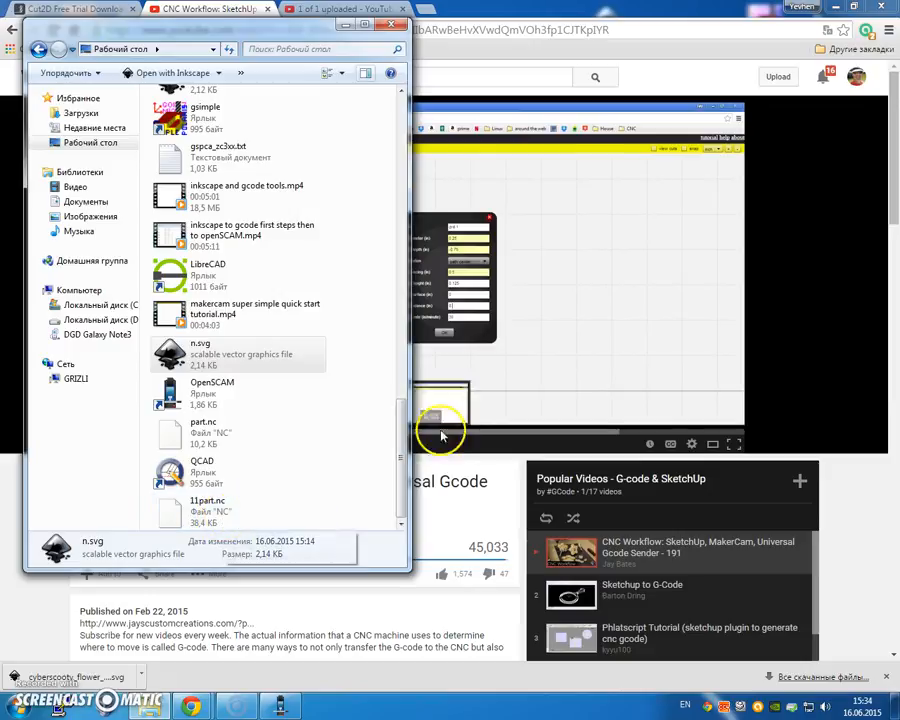
Step: Switch back to the MakerCAM window with the G-code export dialog
key("alt+Tab")
key("alt+Tab")
key("alt+Tab")
key("alt+Tab")
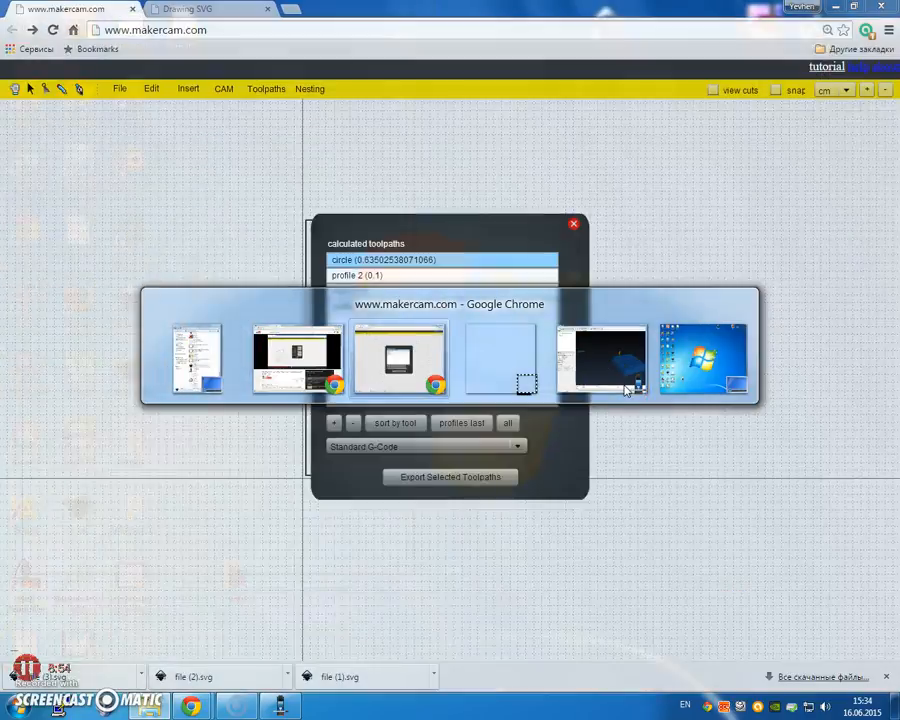